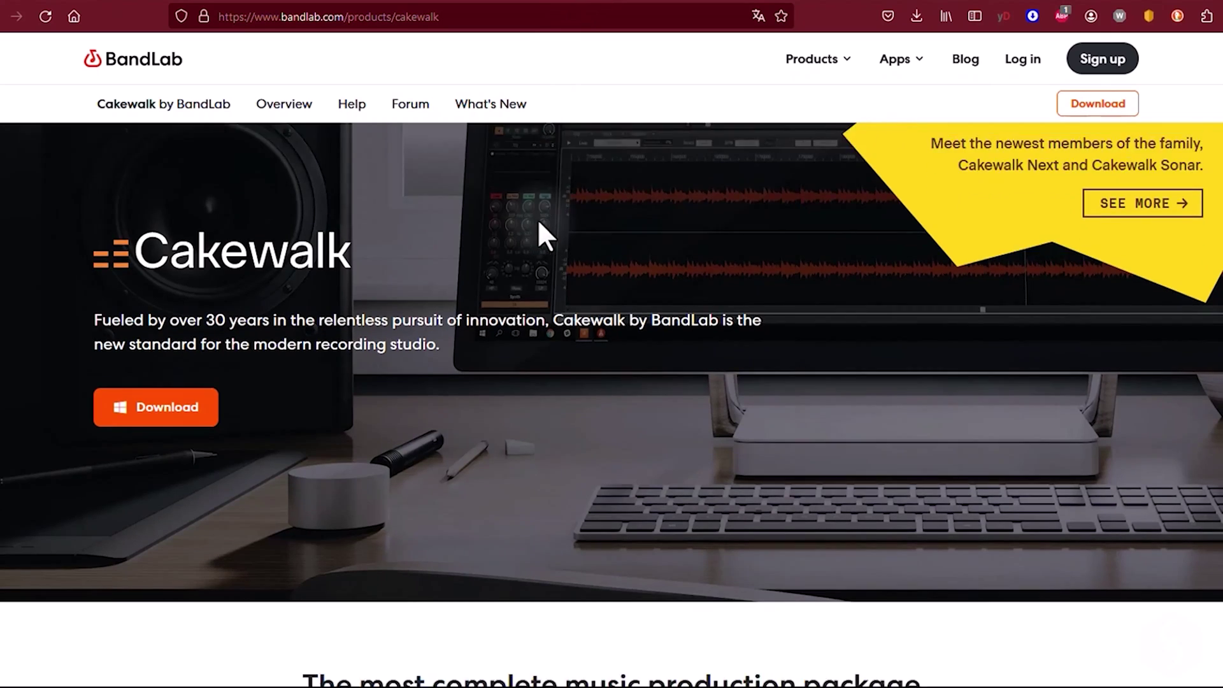
scroll(537, 230, down, 2)
scroll(538, 230, down, 2)
scroll(538, 229, down, 1)
scroll(634, 325, down, 1)
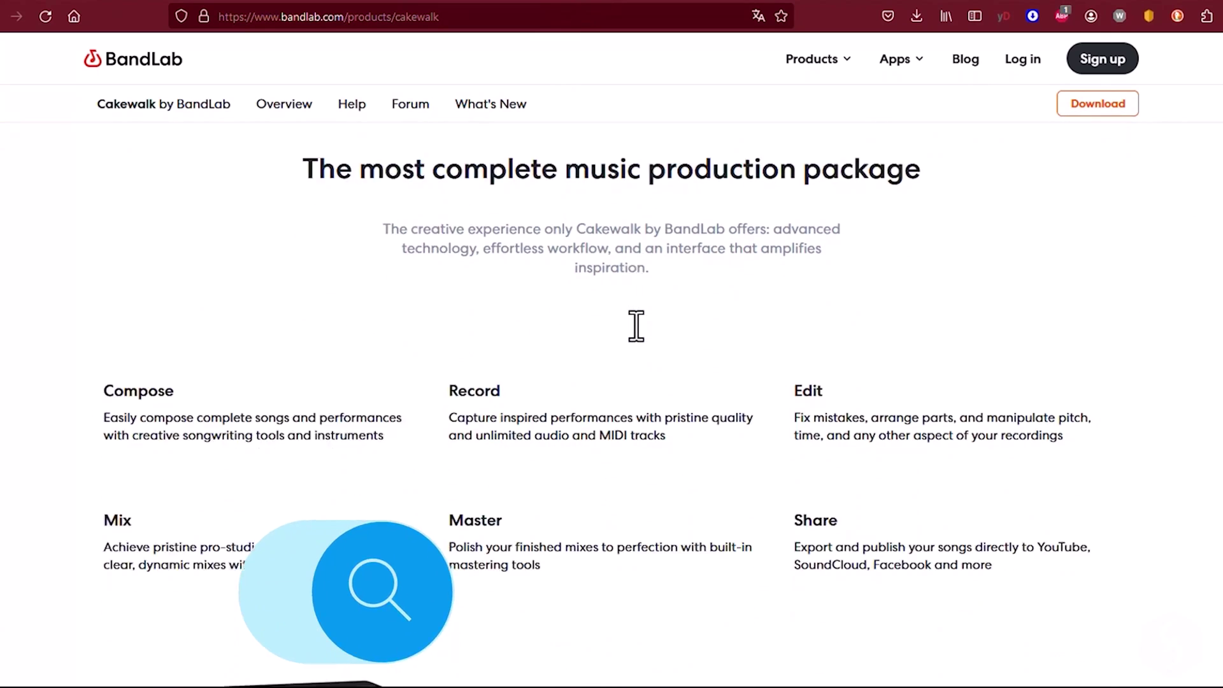
scroll(637, 325, down, 3)
scroll(637, 330, down, 2)
scroll(637, 339, down, 1)
scroll(635, 329, down, 3)
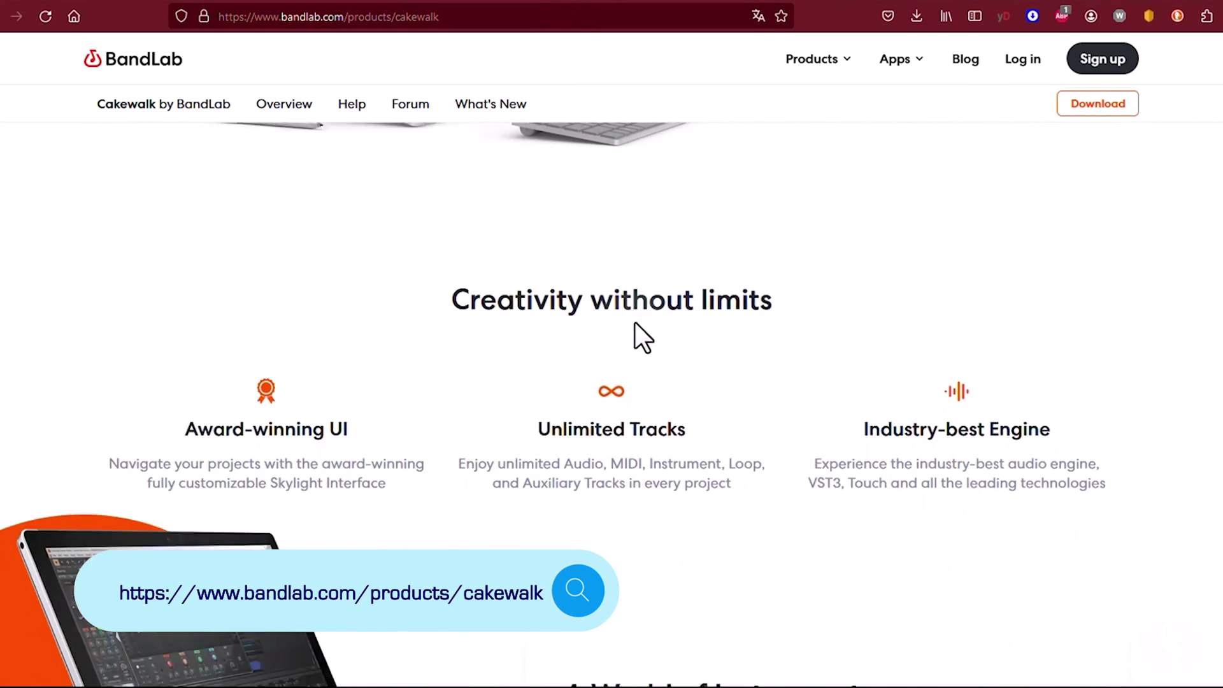
scroll(398, 367, down, 2)
scroll(429, 369, down, 2)
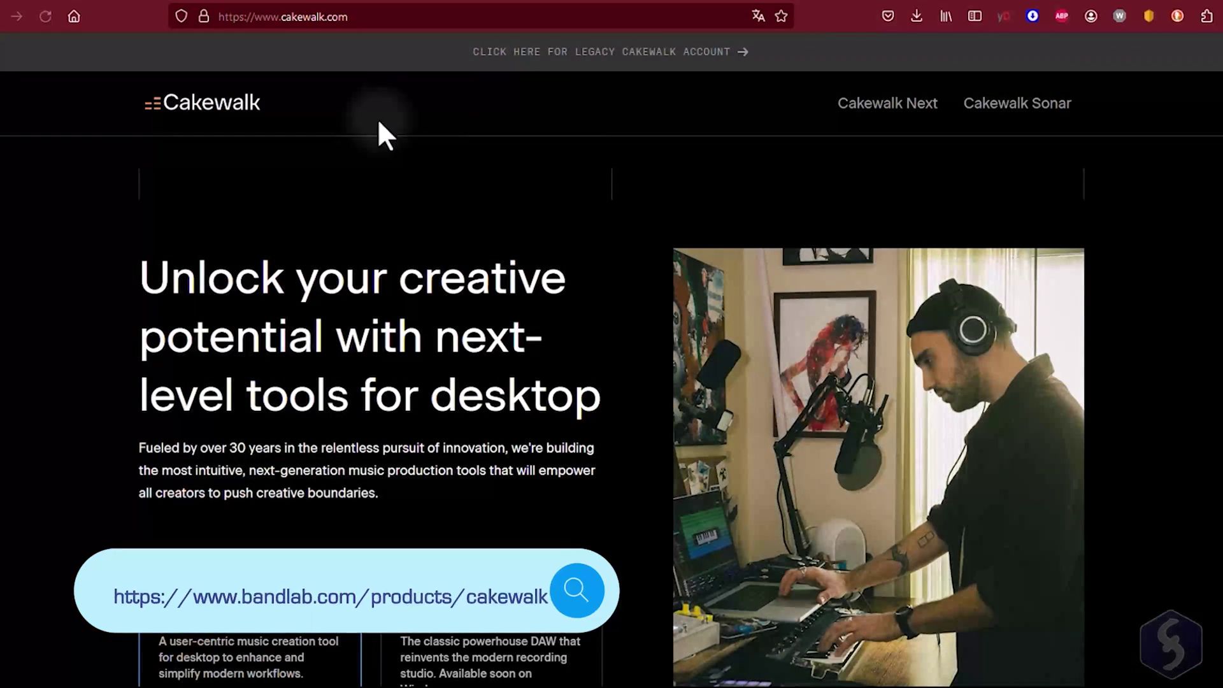
scroll(563, 218, down, 1)
scroll(563, 220, down, 1)
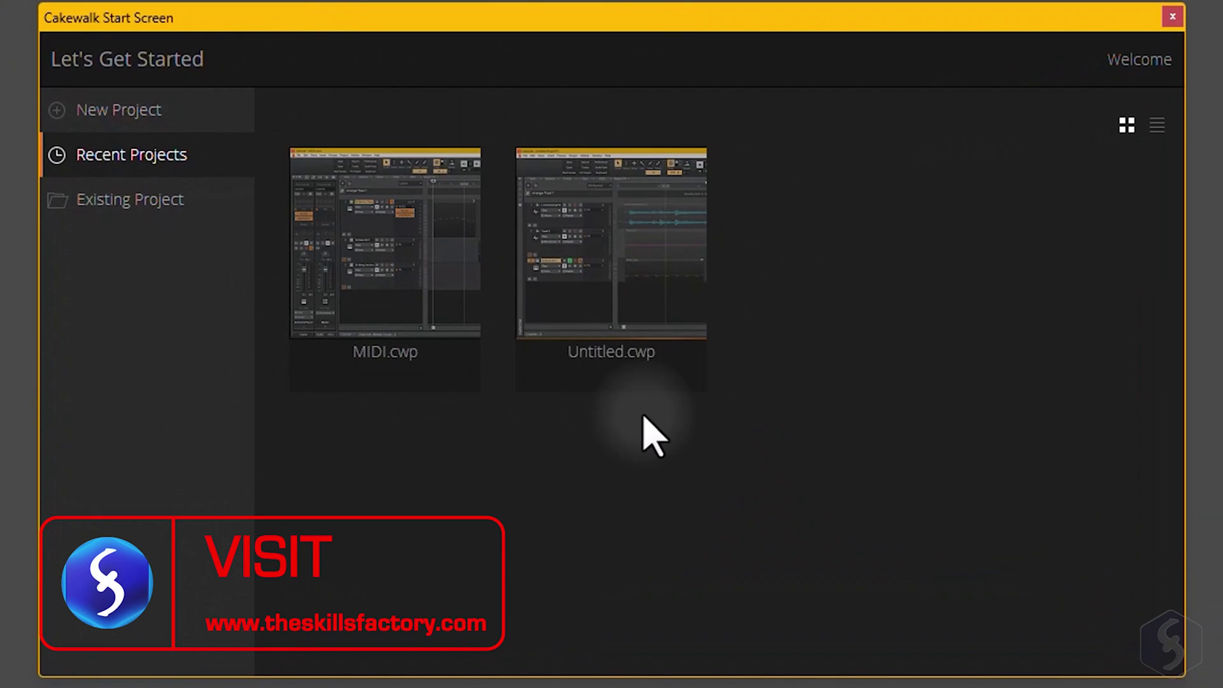
Start a blank new project, creating Untitled Project1.
click(161, 112)
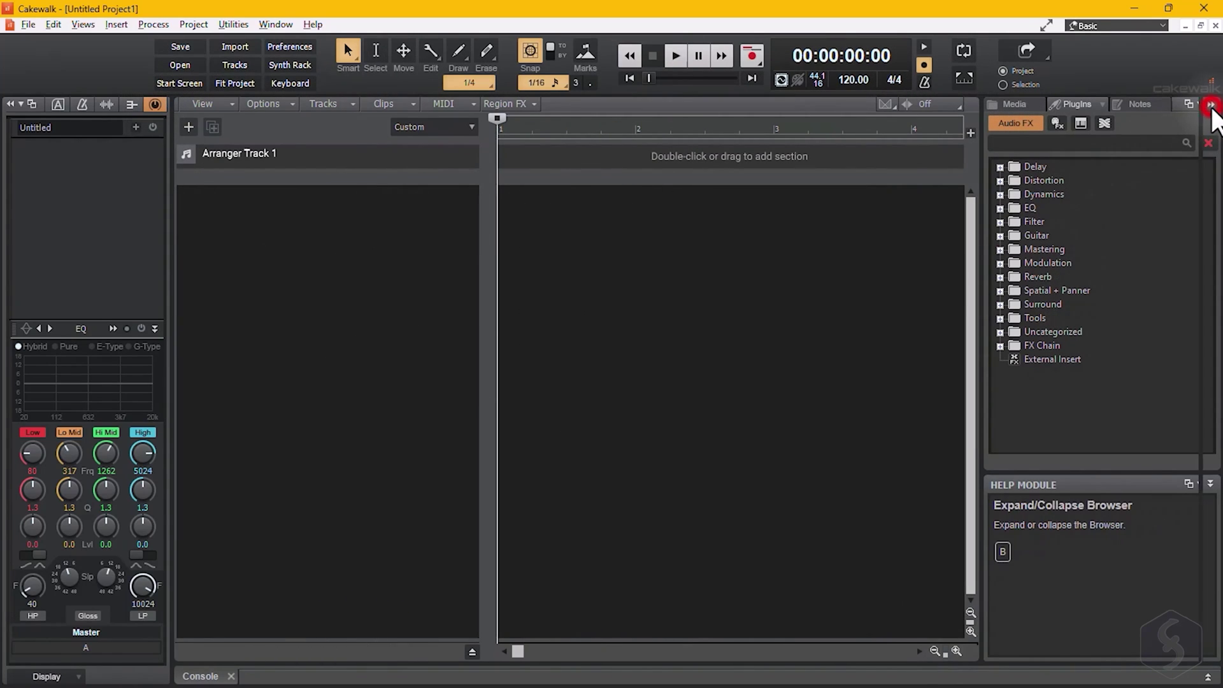
Hide the Browser panel and look through the Views menu.
click(1211, 107)
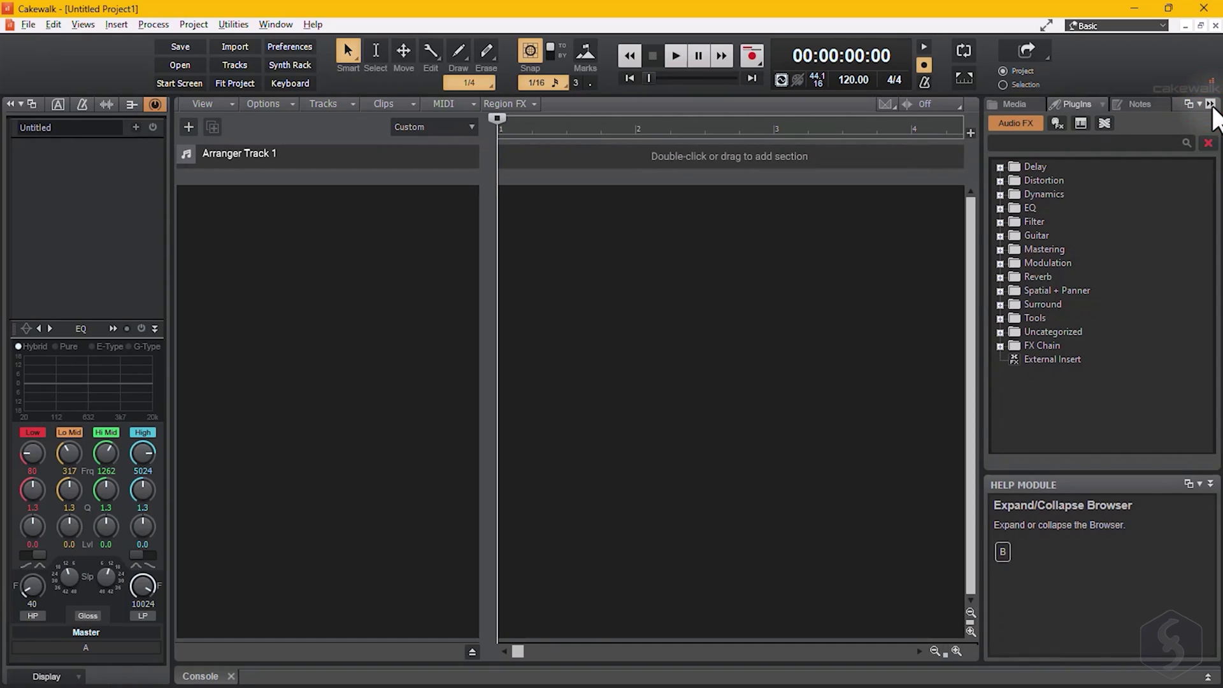
click(738, 123)
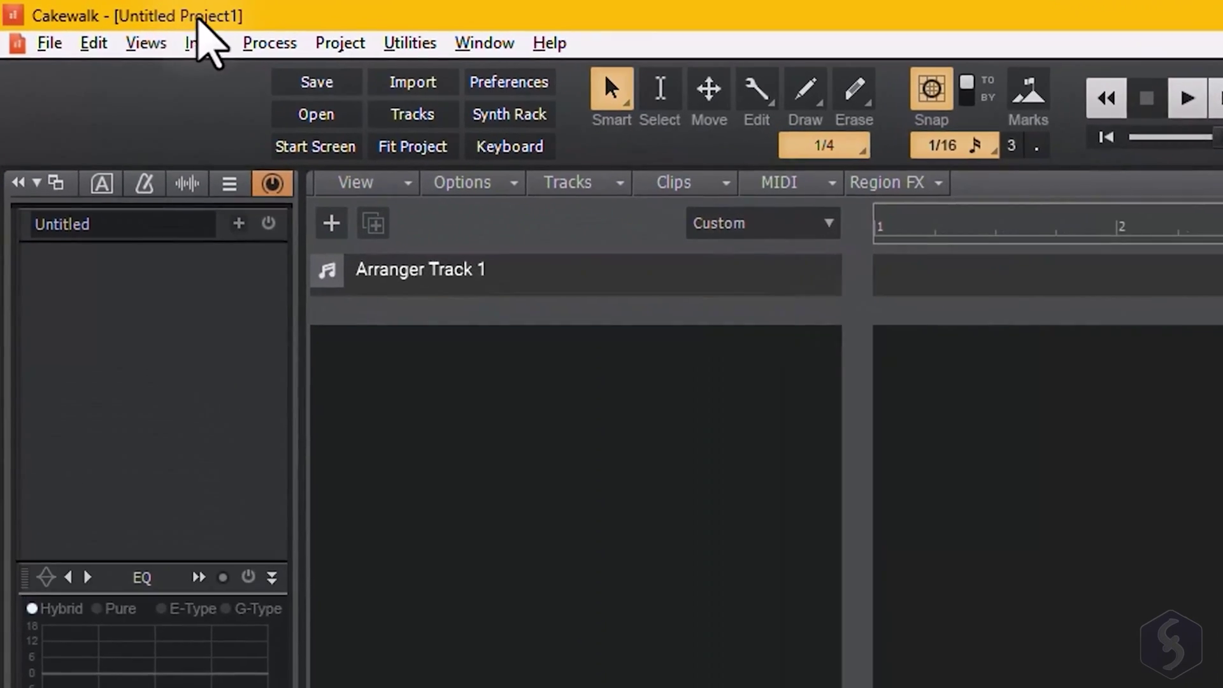
click(84, 24)
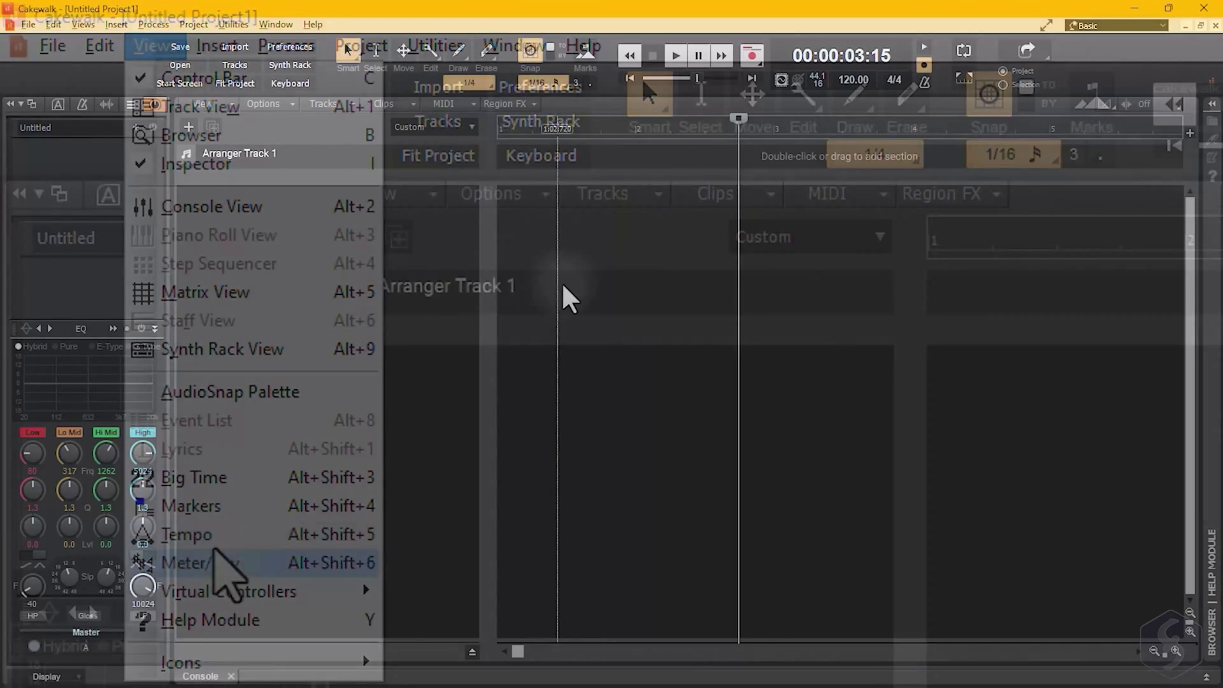
click(210, 620)
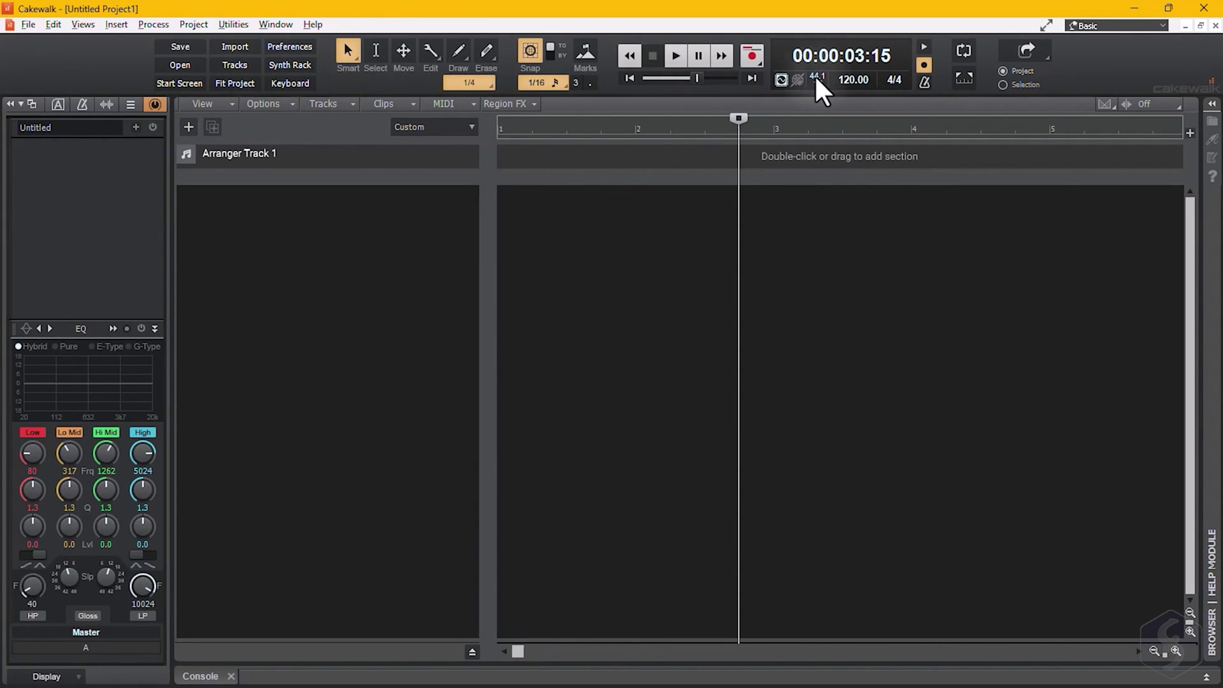
Switch the workspace to Advanced, then back to Basic.
click(1164, 28)
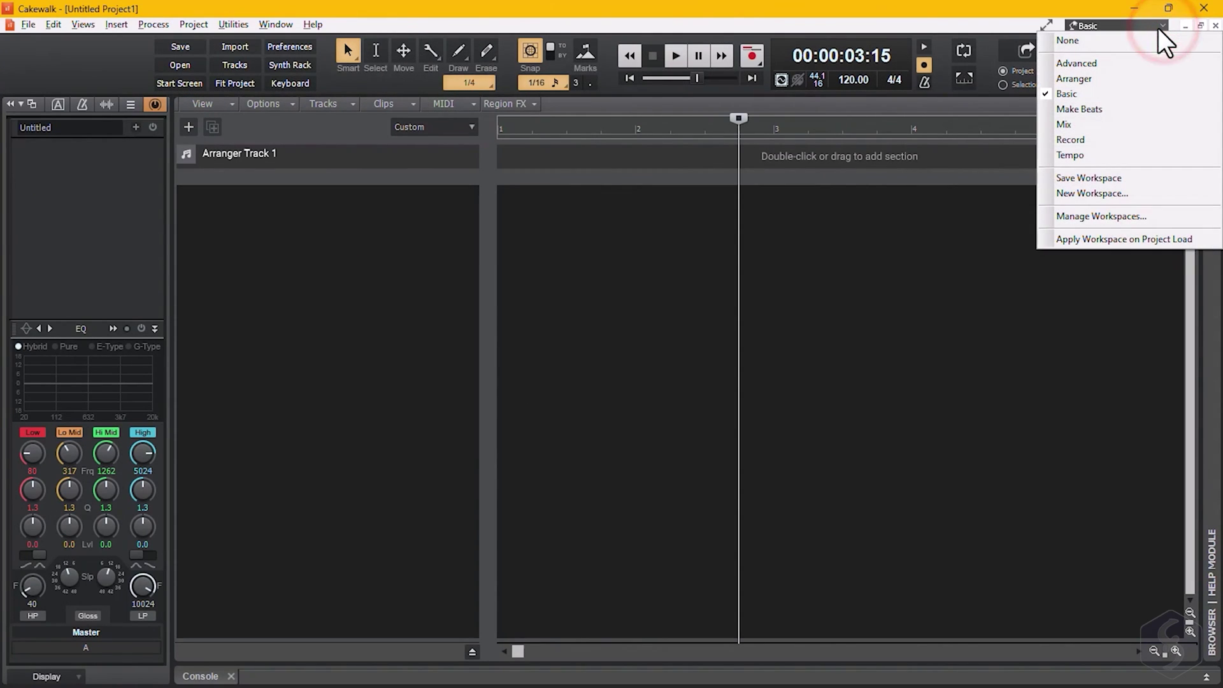
click(1131, 66)
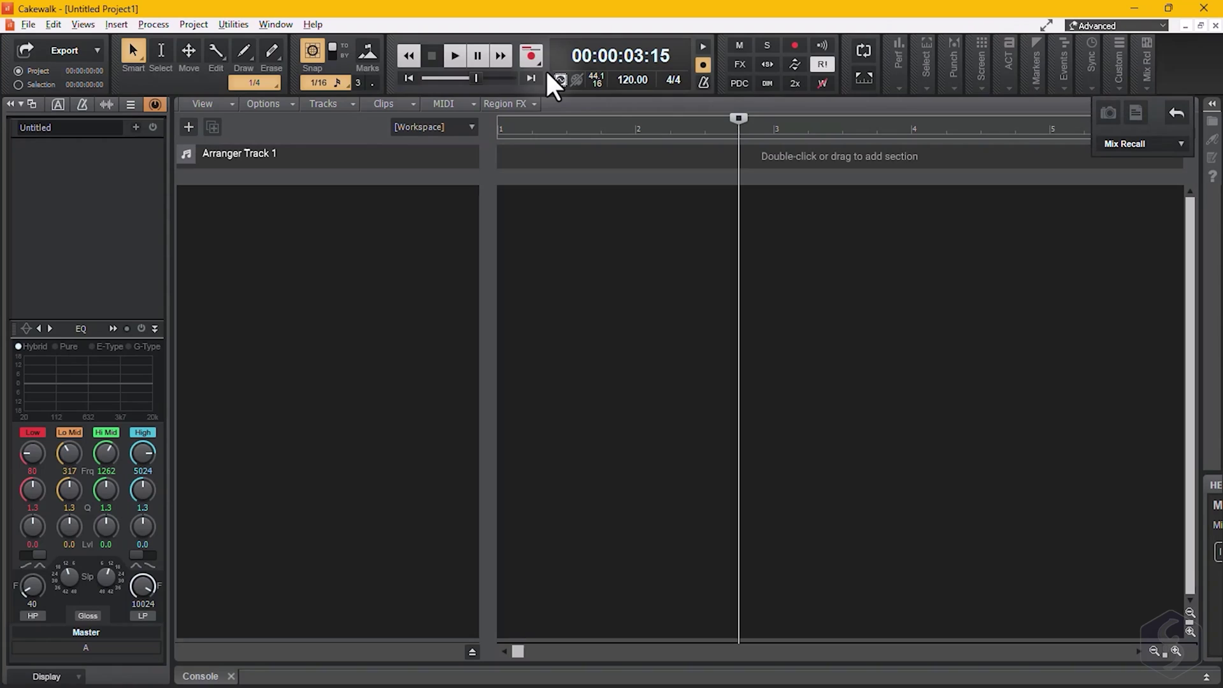
click(1164, 26)
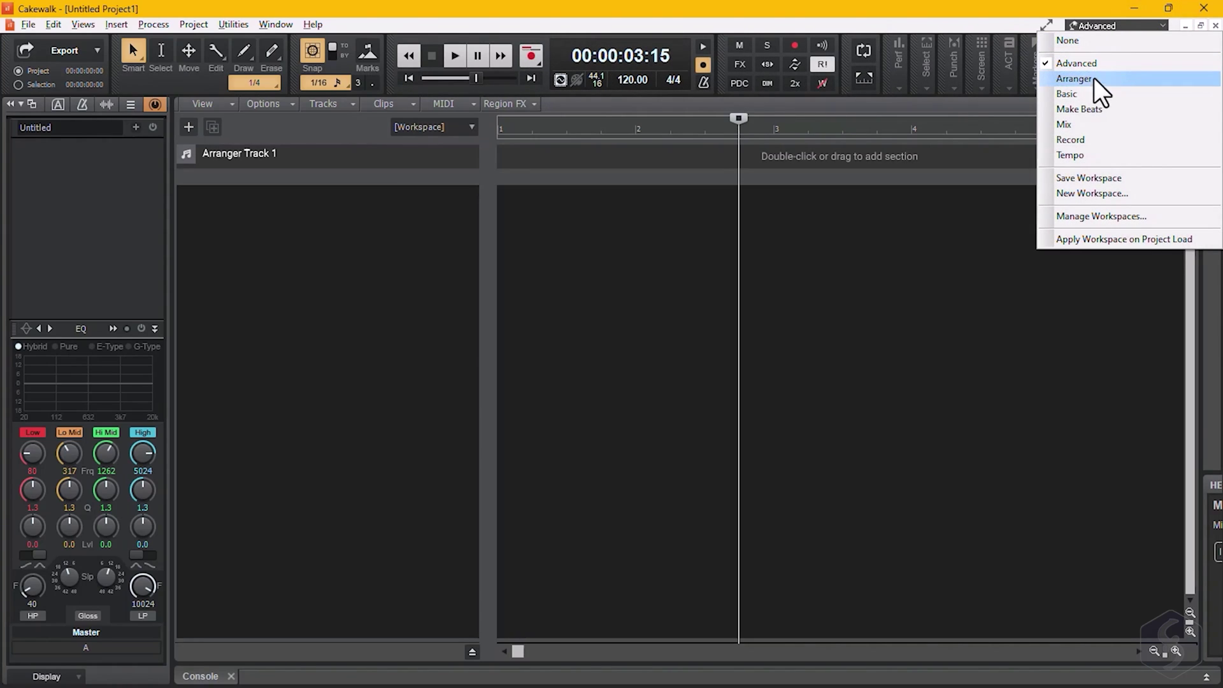
click(1096, 96)
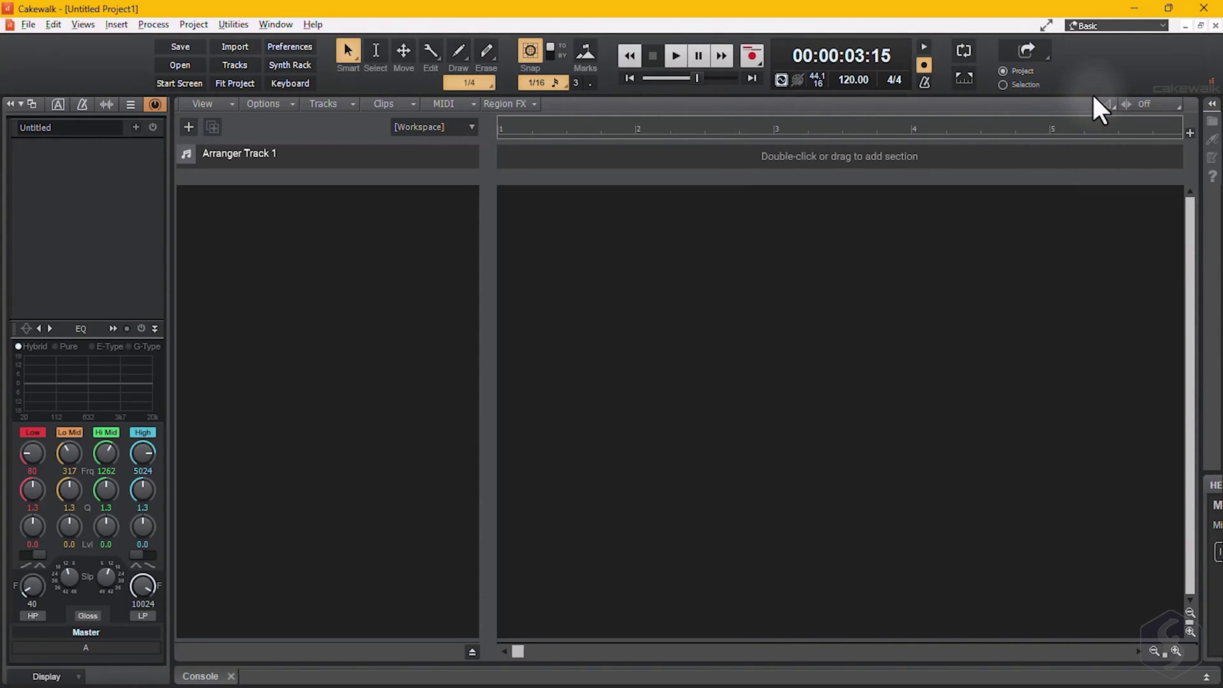
Restore the browser and try the Move, Select and Smart tools.
click(1212, 105)
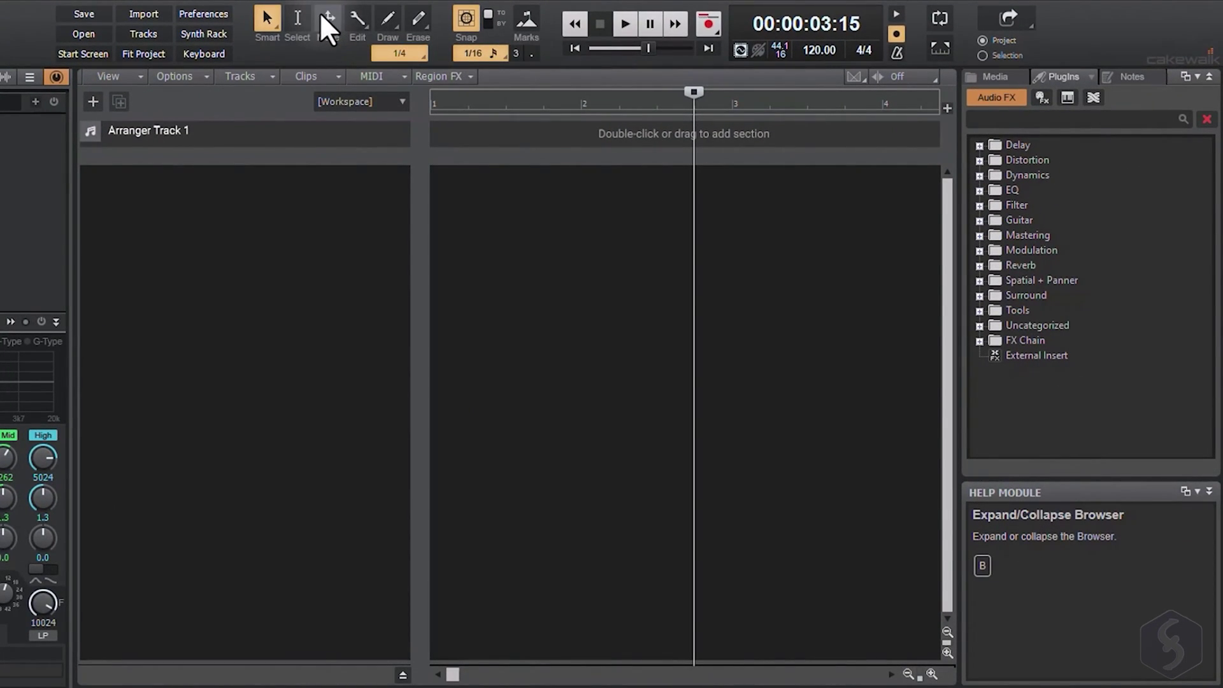
click(320, 13)
click(293, 17)
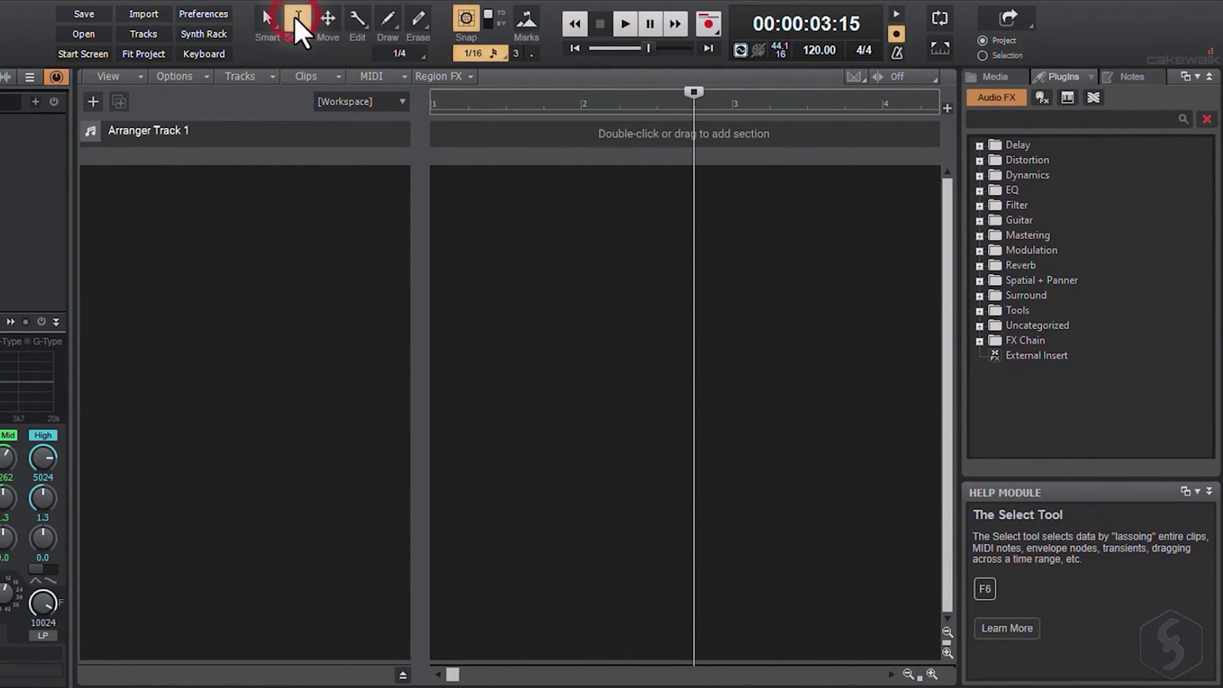
click(264, 19)
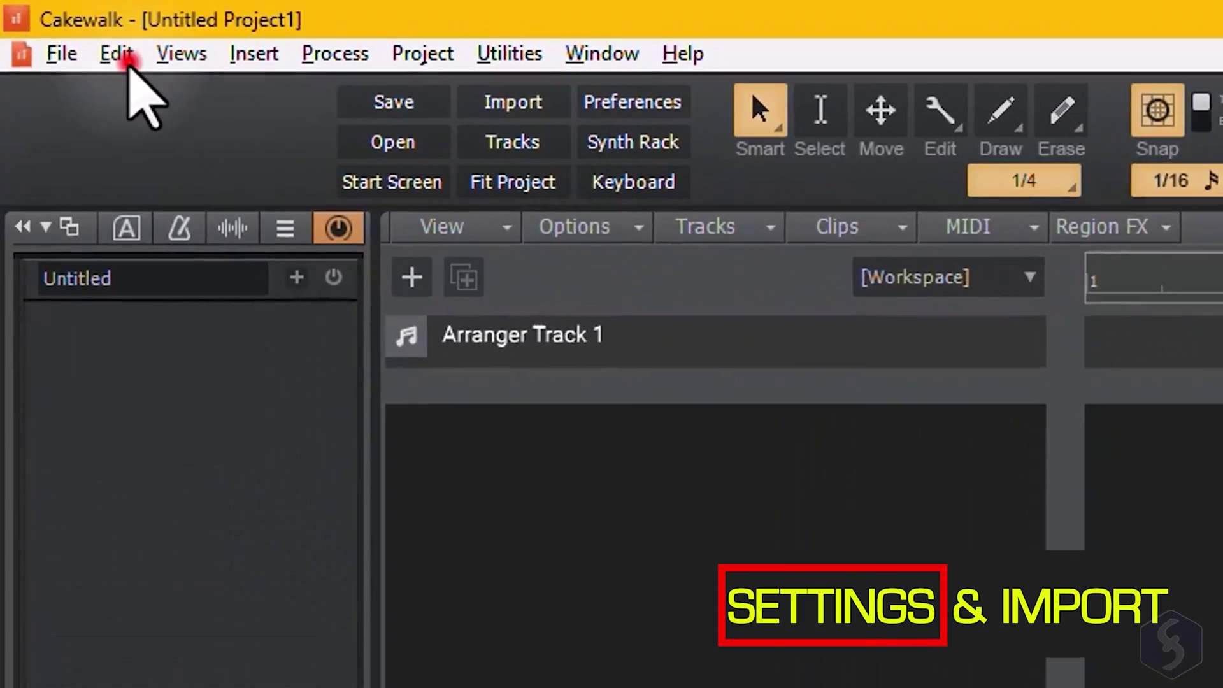
In Audio Driver Settings, check the 24-bit depth and 44100 Hz sampling rate defaults.
click(54, 26)
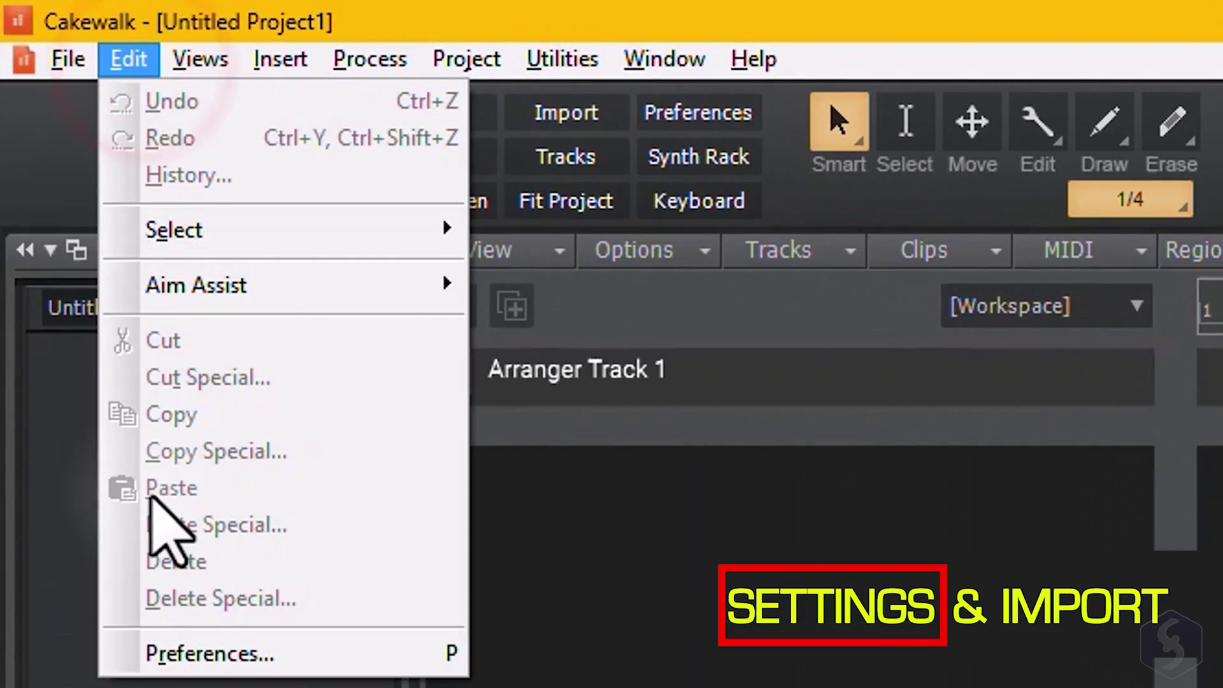
click(230, 655)
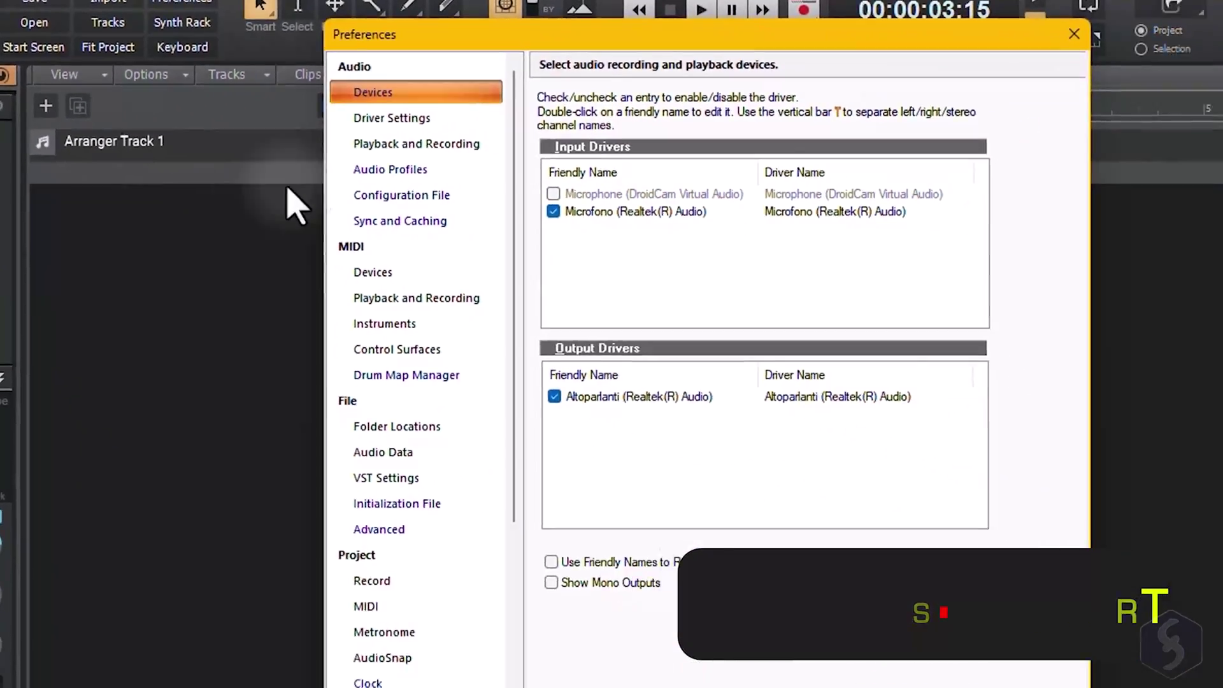
click(319, 76)
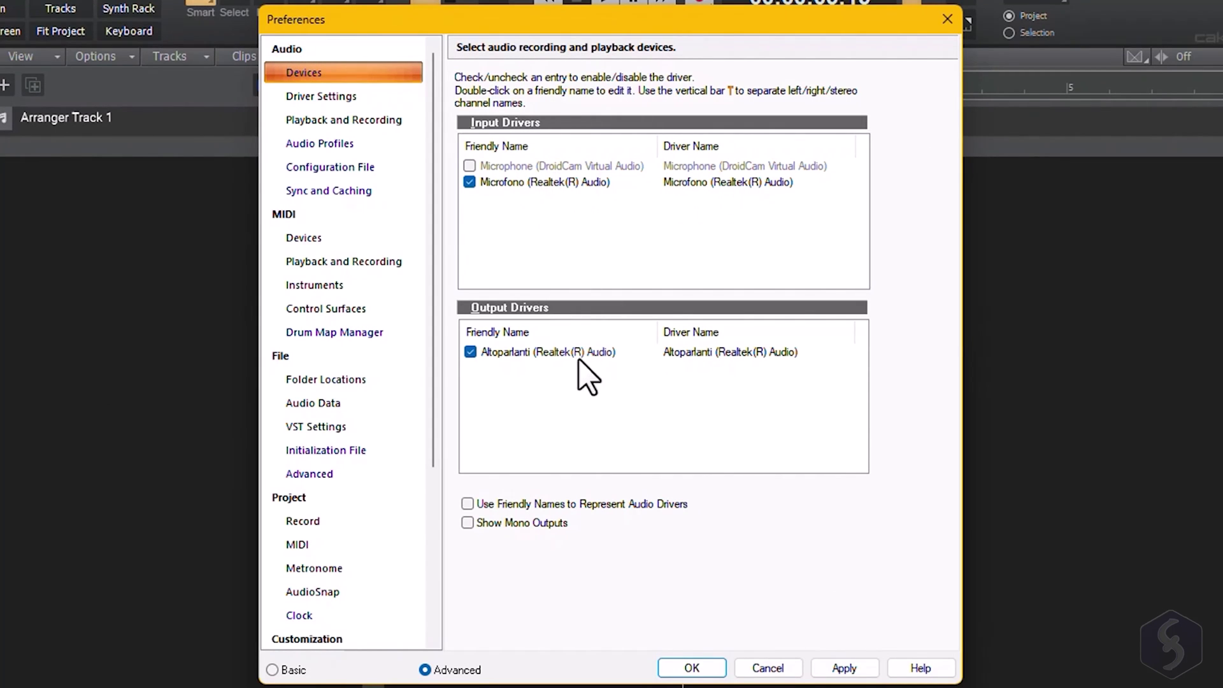
click(344, 98)
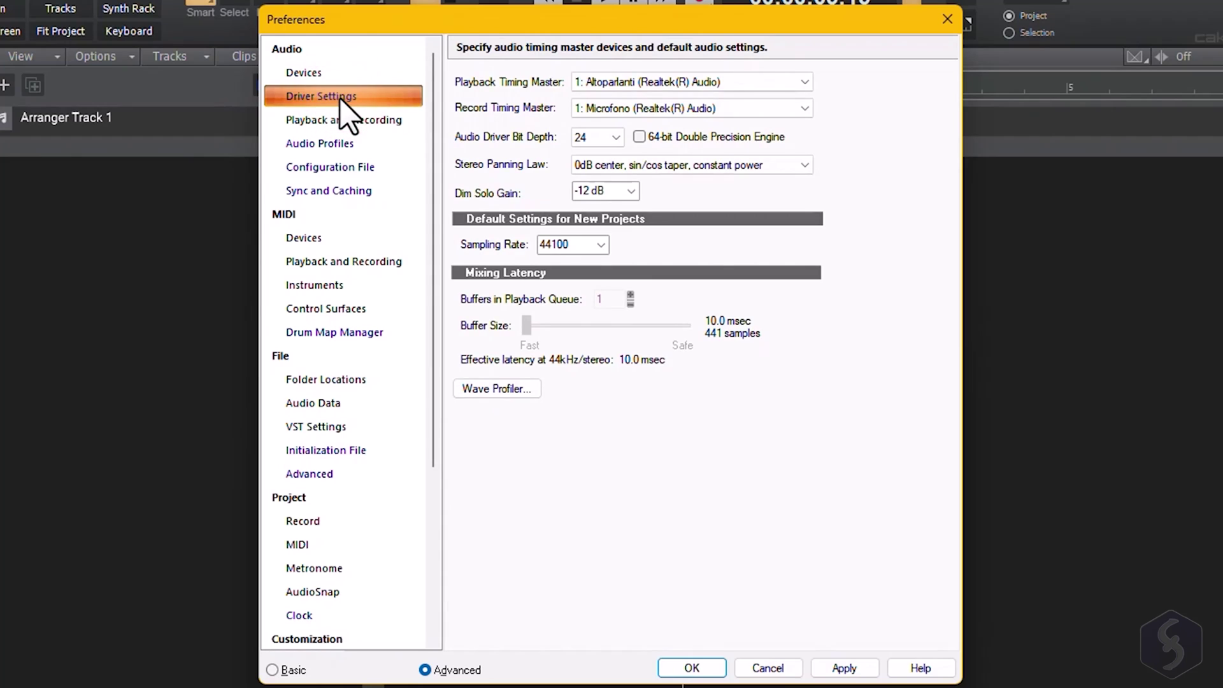
click(617, 139)
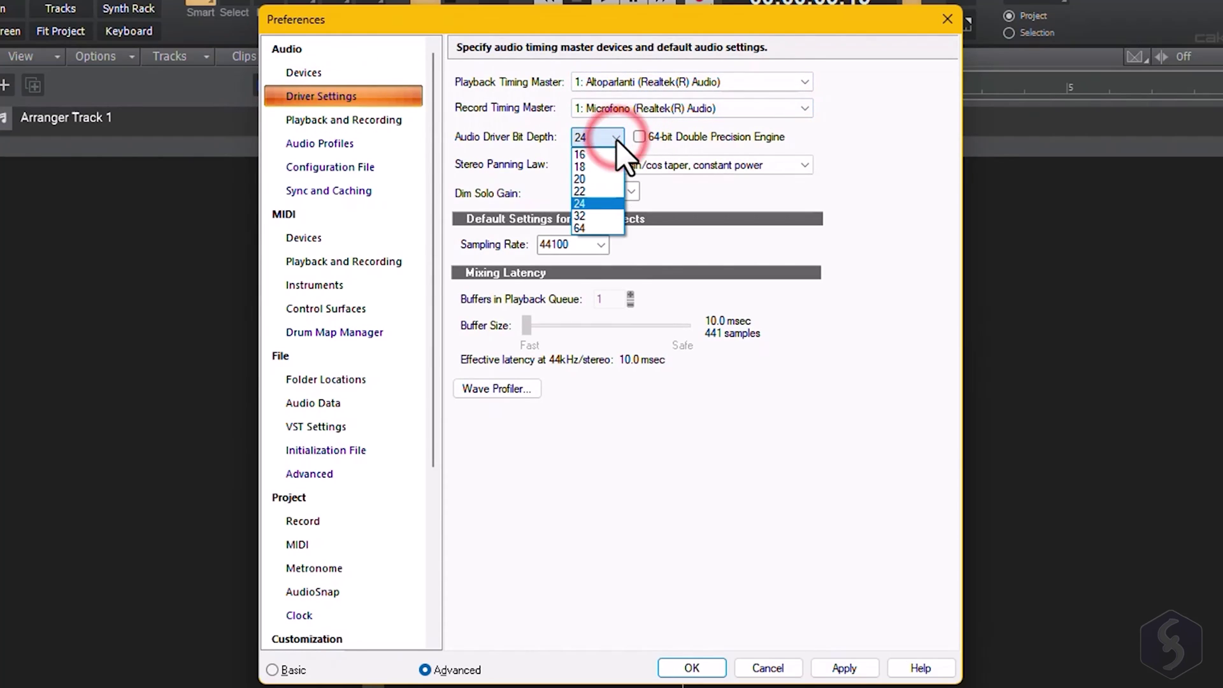
click(599, 246)
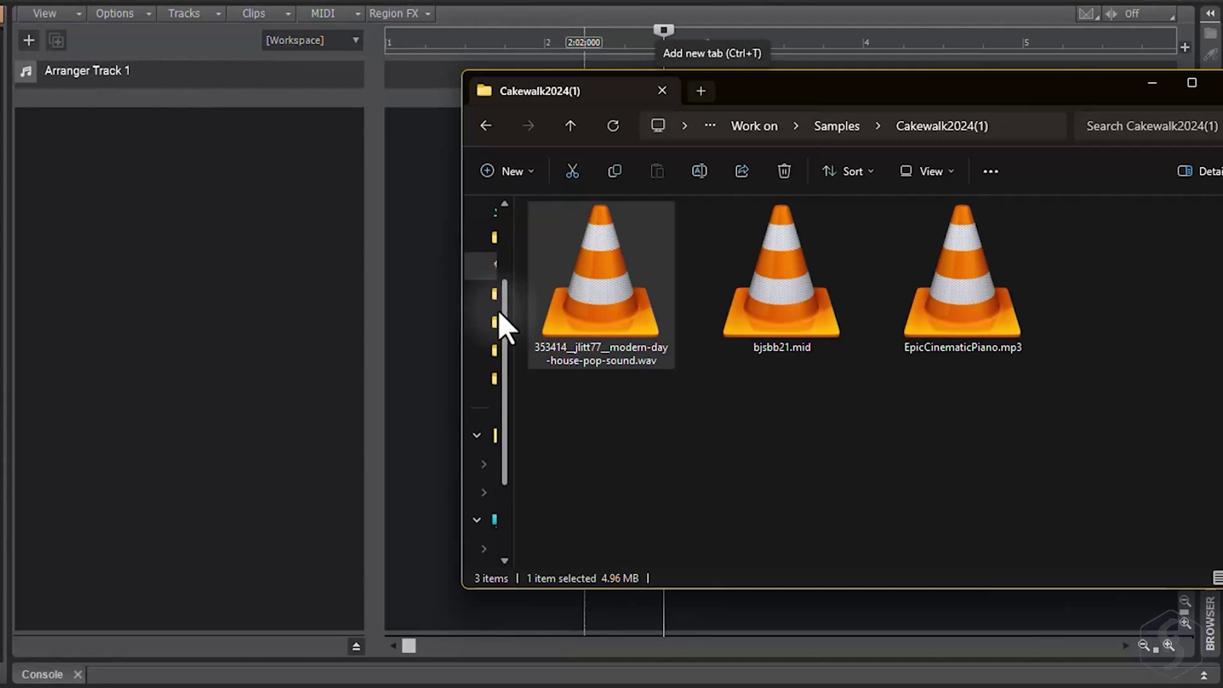
Import the house-pop WAV and EpicCinematicPiano.mp3, and enlarge track 1 to show waveforms.
drag(586, 304, 393, 136)
mouse_move(951, 316)
mouse_down()
mouse_move(765, 304)
mouse_move(439, 190)
mouse_up()
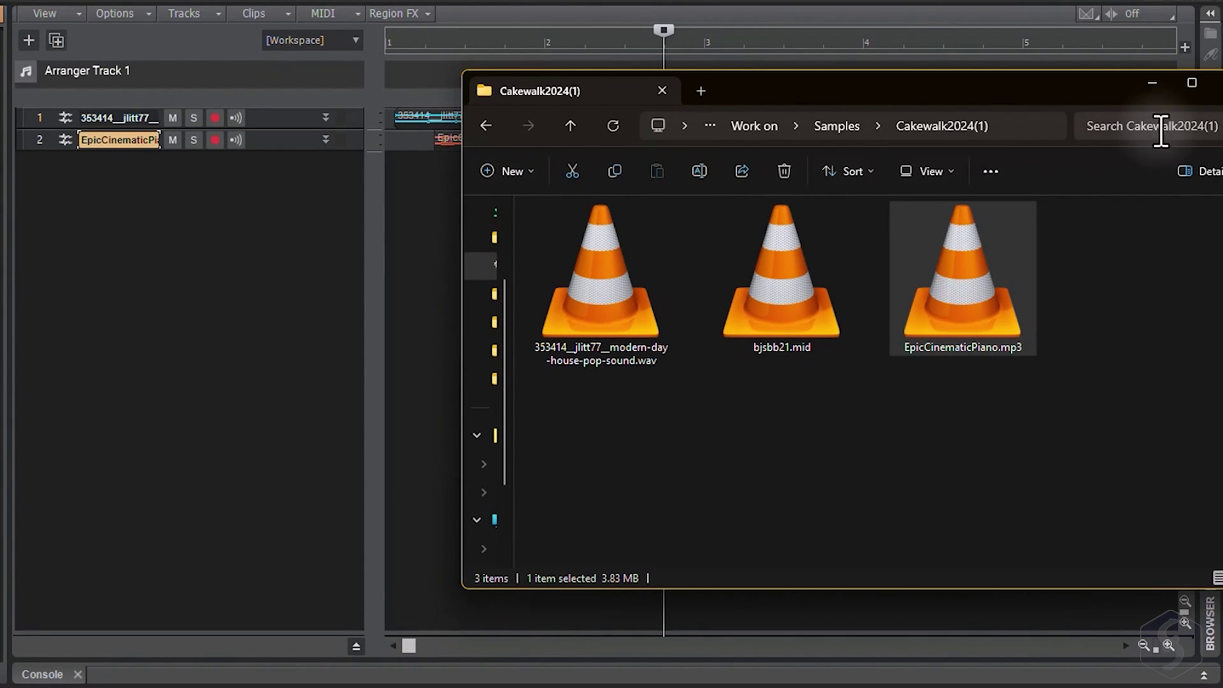
click(1147, 82)
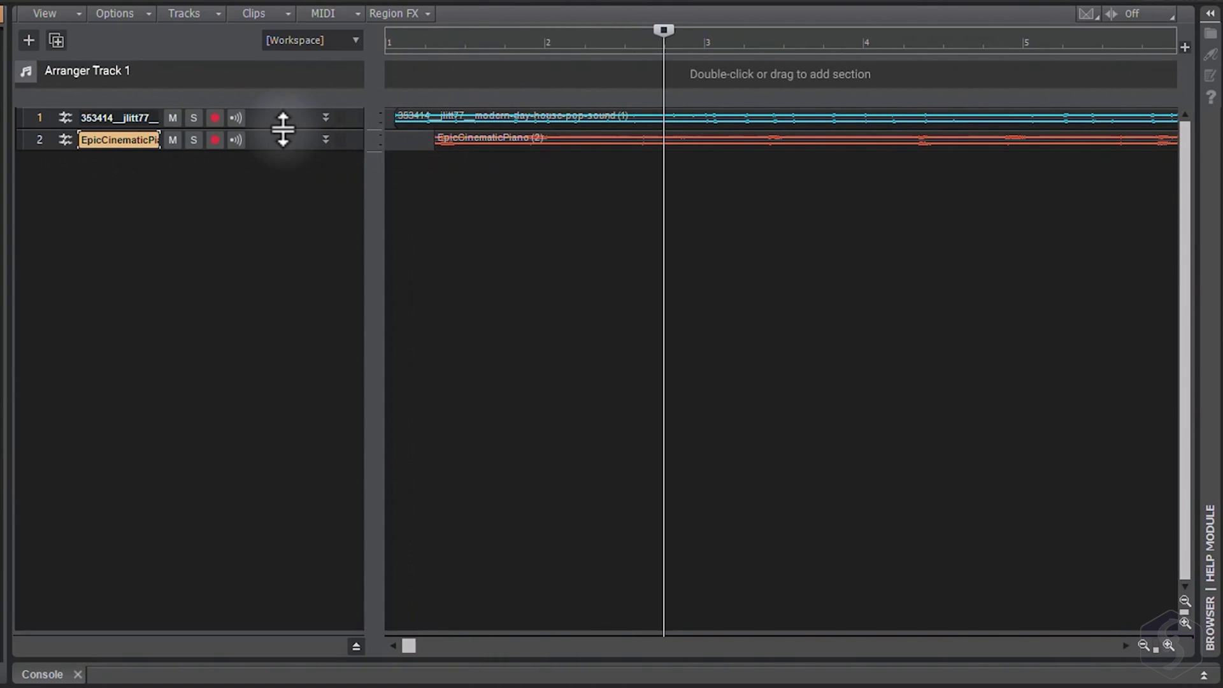
drag(283, 128, 256, 321)
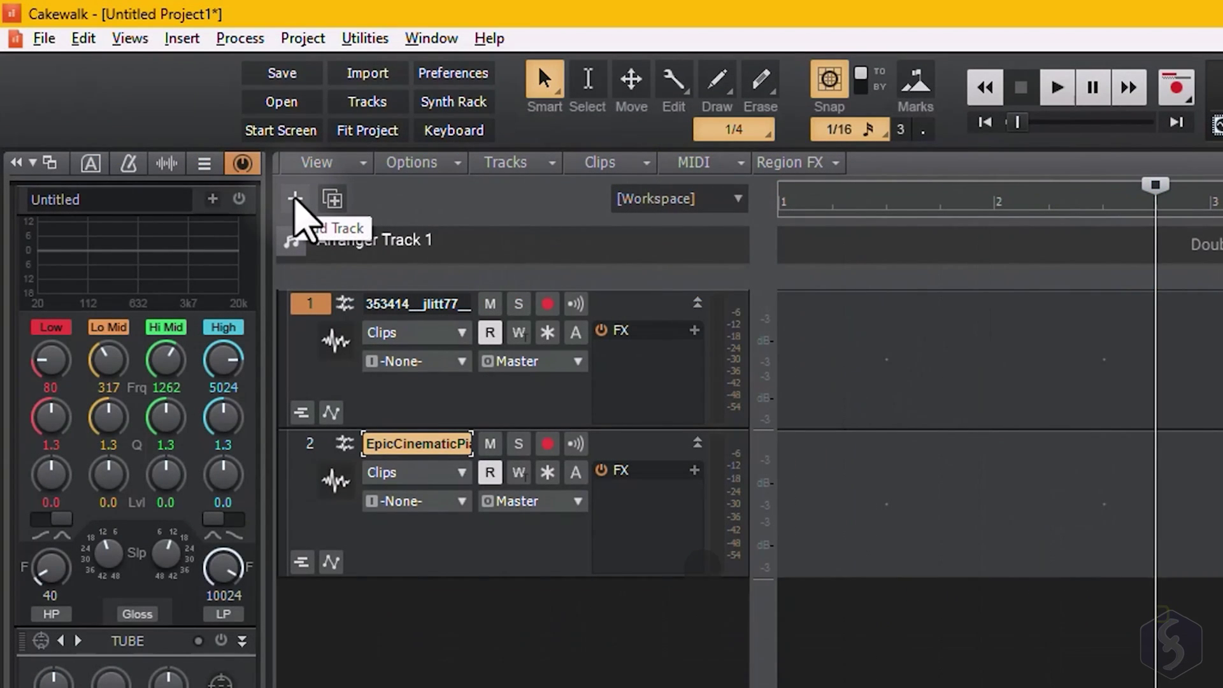
Add audio Track 3 with the stereo microphone input and make it taller.
click(294, 199)
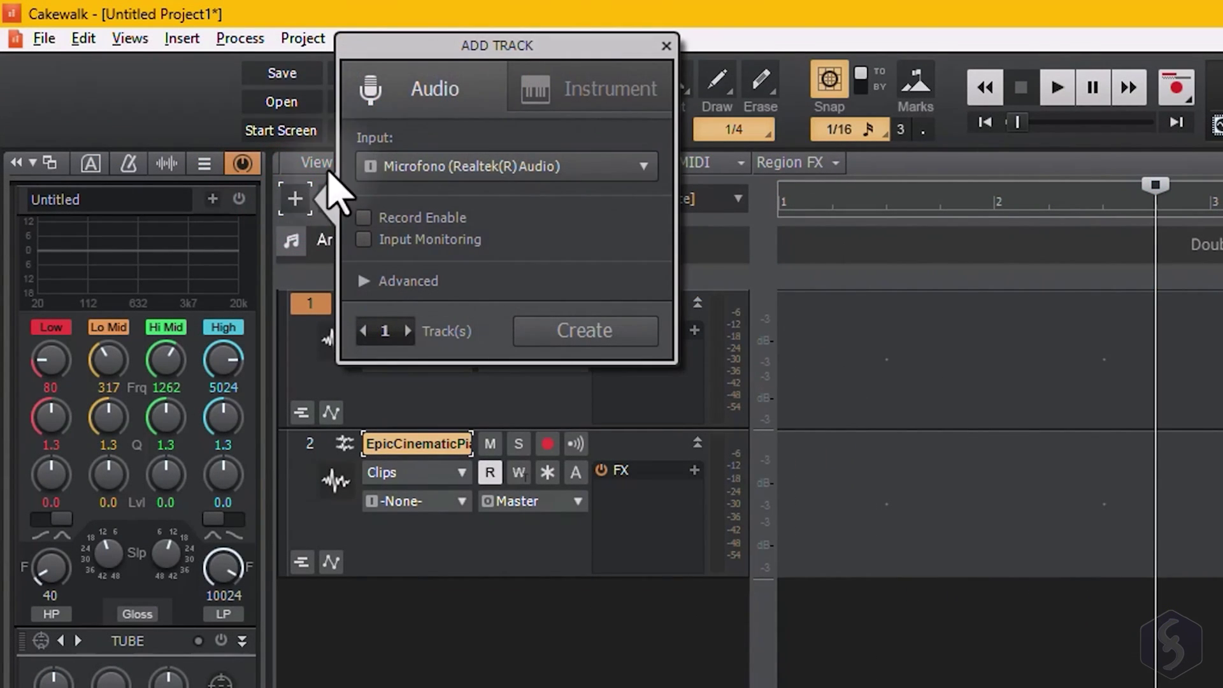
click(640, 167)
mouse_move(491, 226)
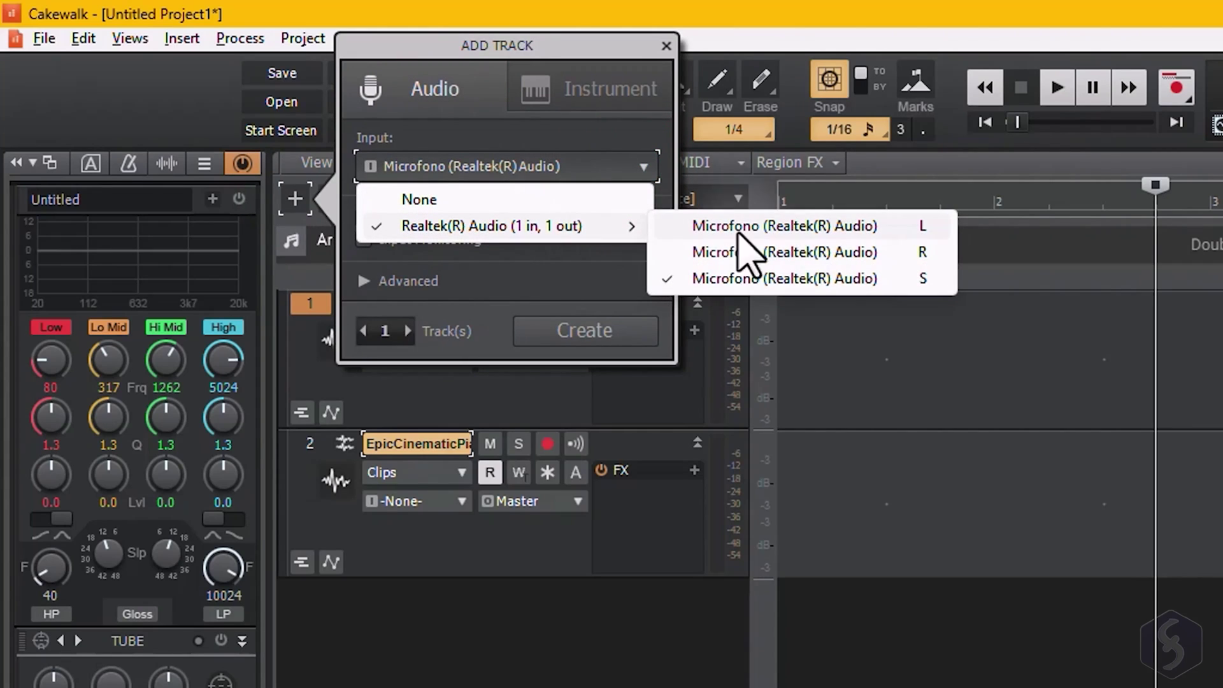
click(806, 279)
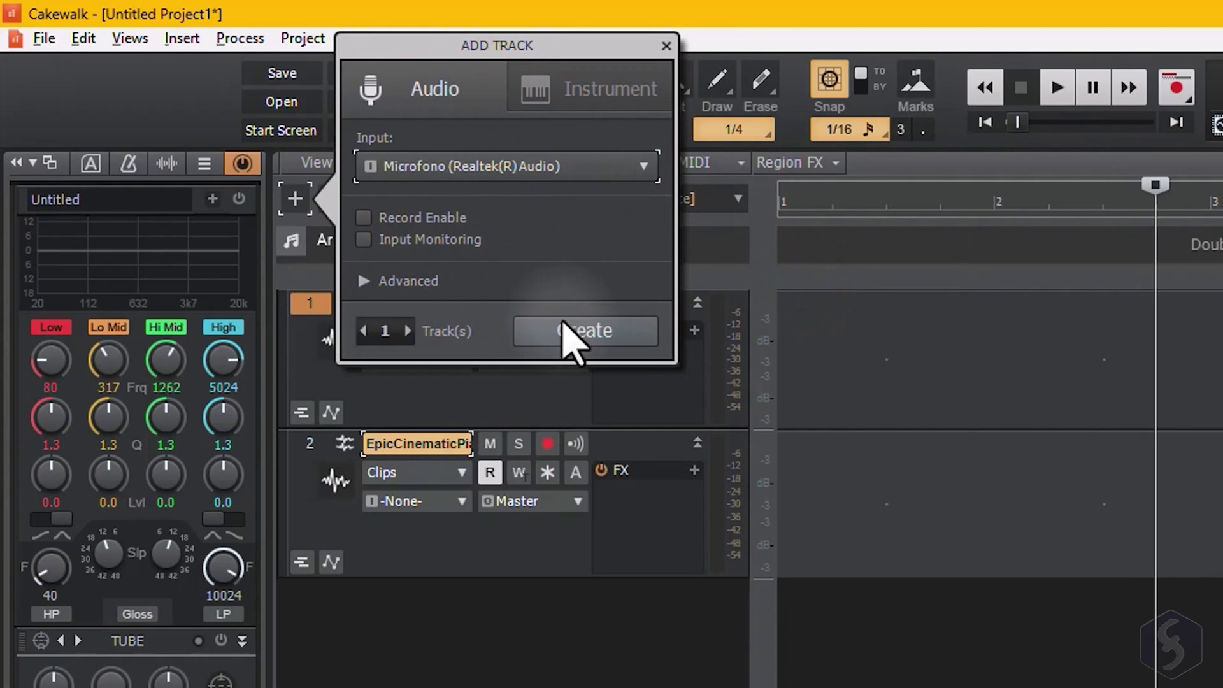
click(584, 331)
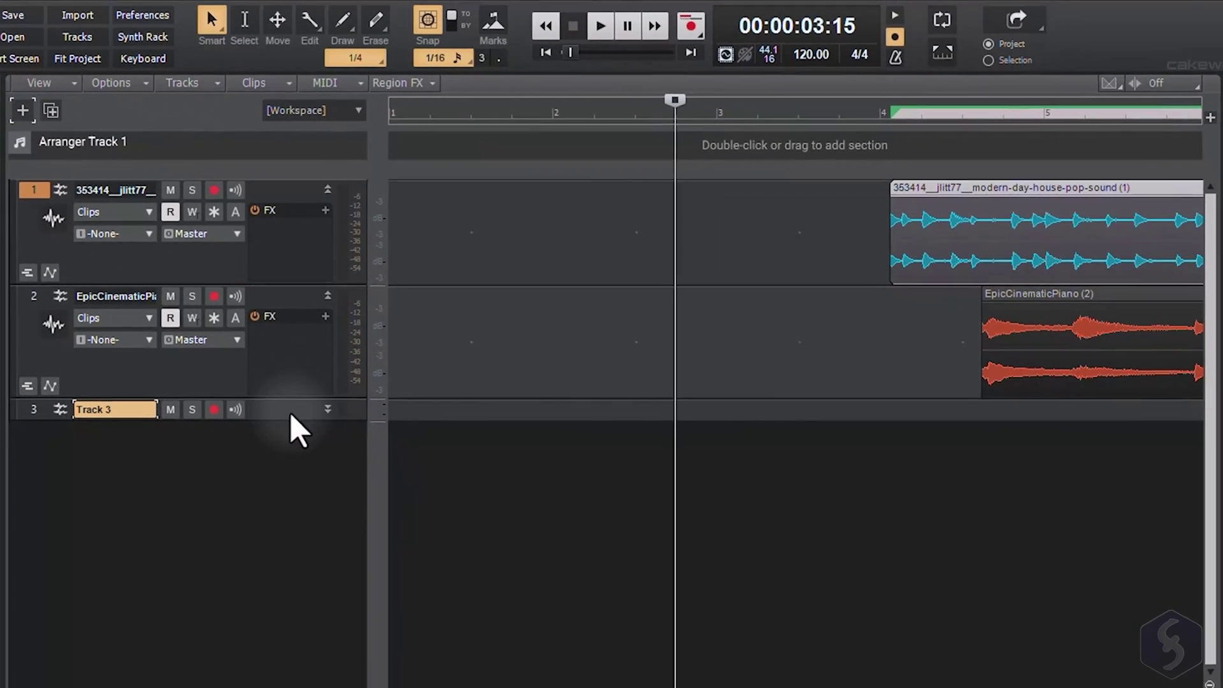
drag(286, 418, 277, 502)
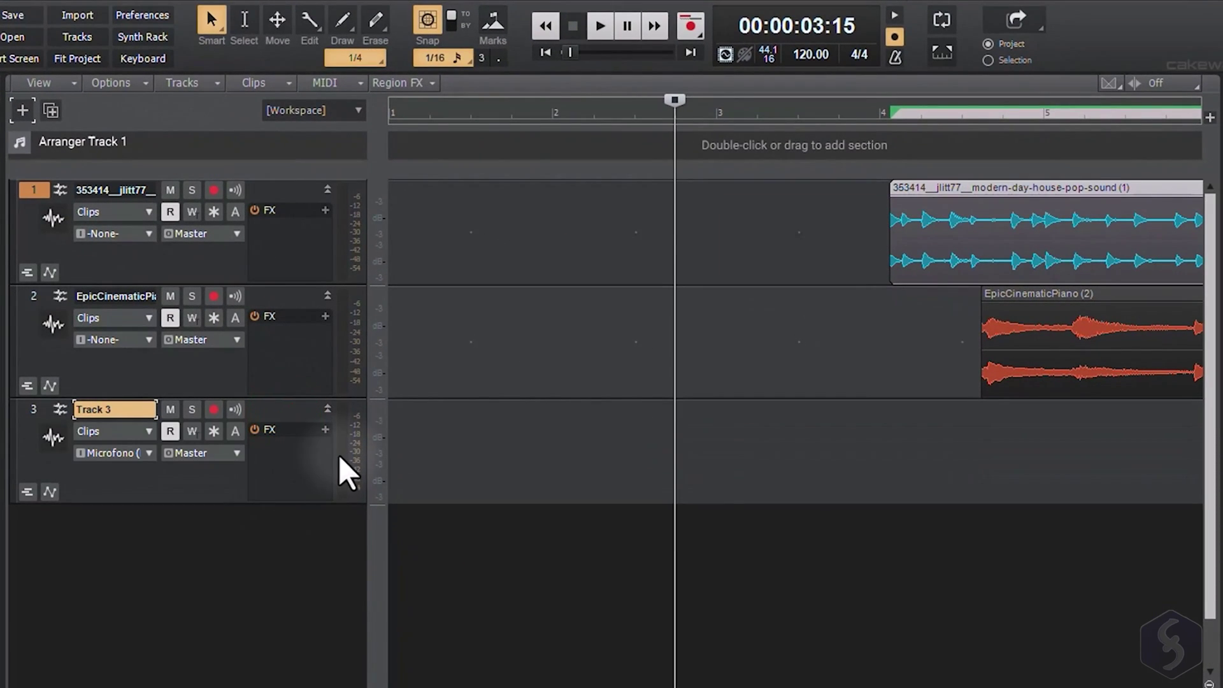
Arm Track 3, record a short take near the start, and disable Metronome During Record.
click(214, 412)
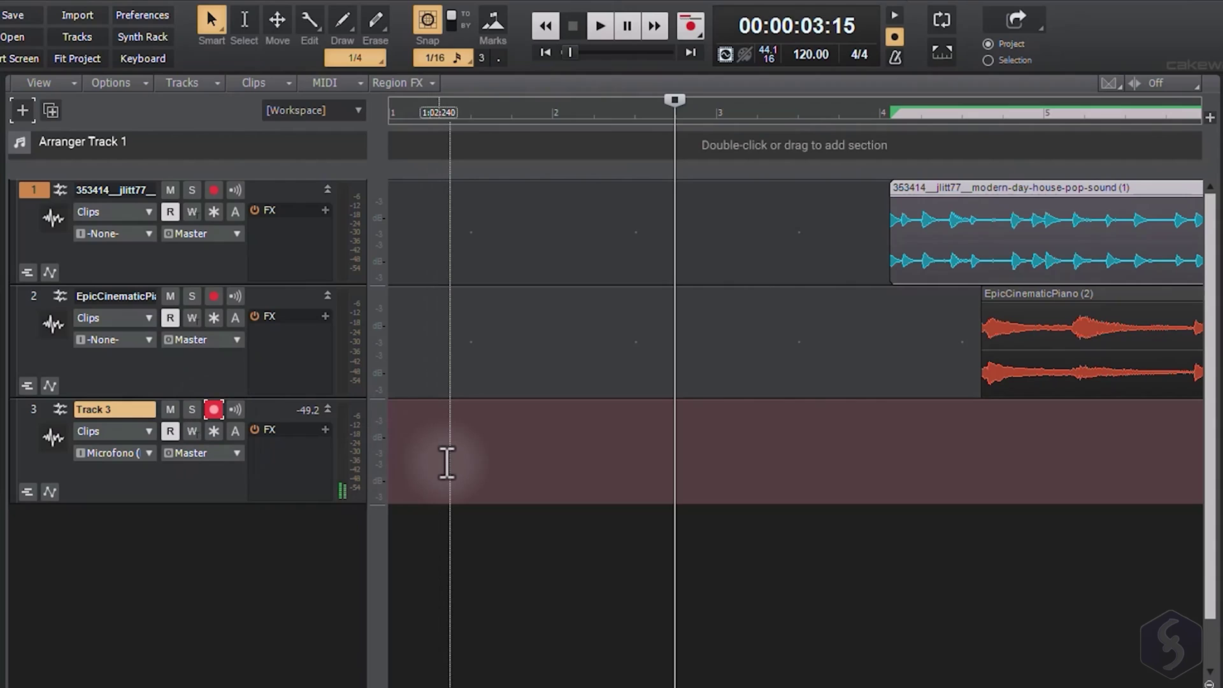
click(446, 462)
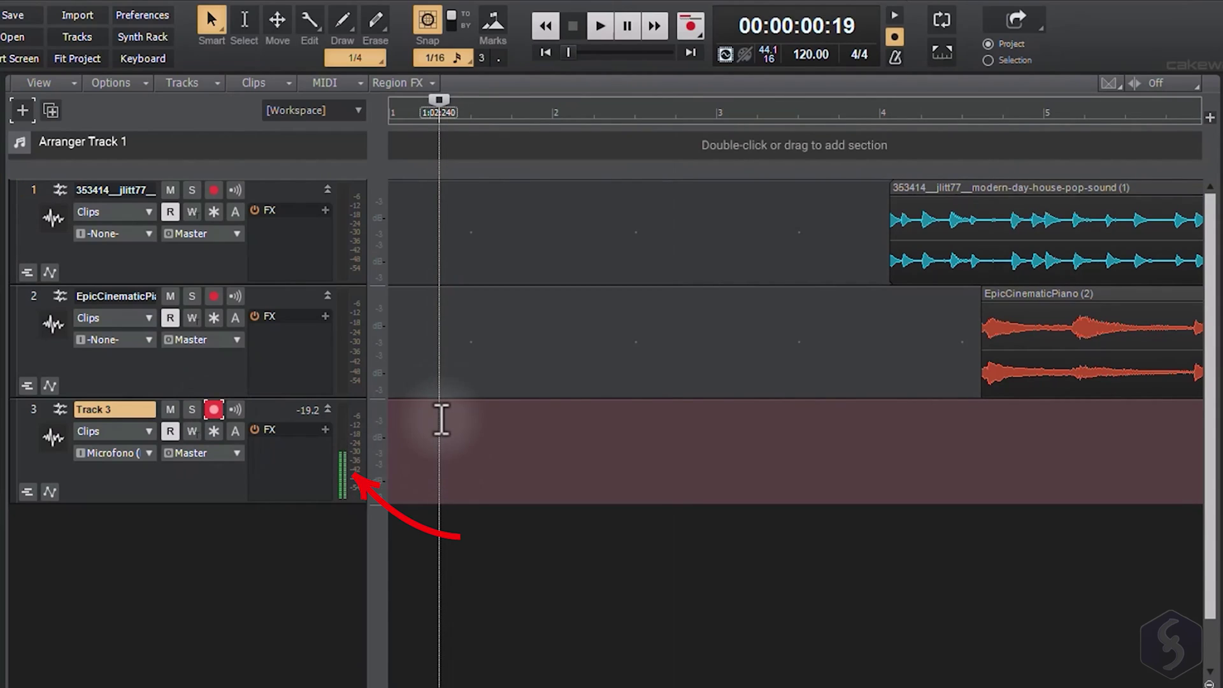
click(685, 26)
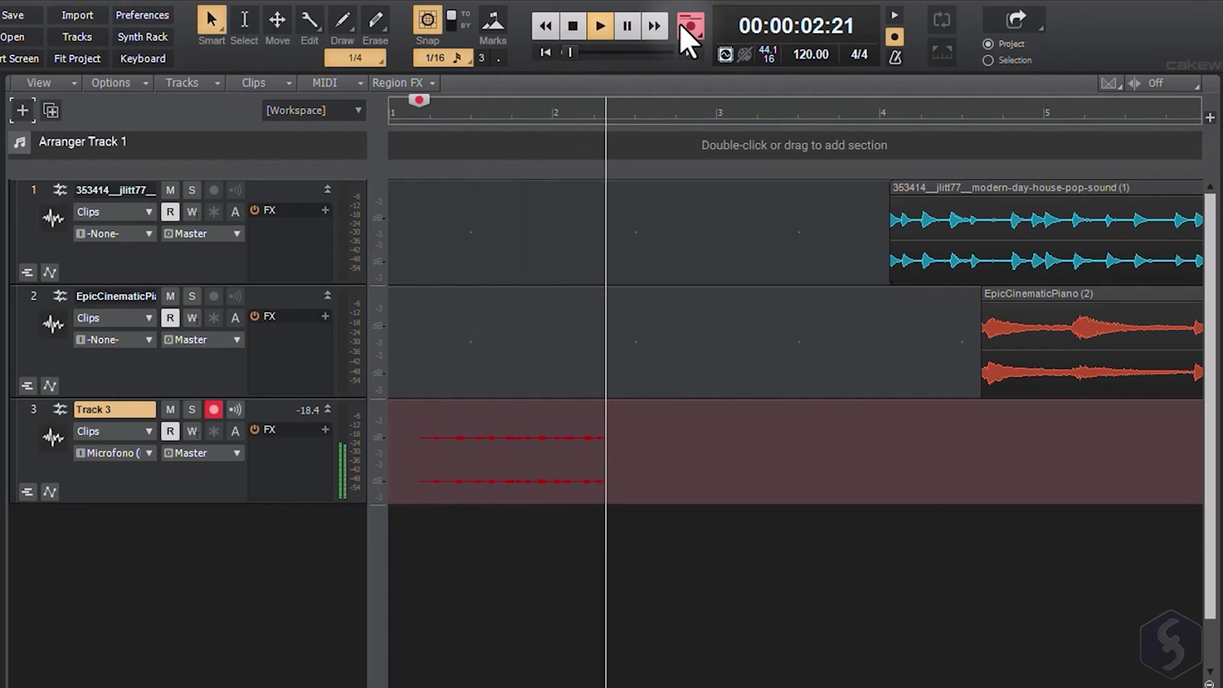
click(637, 30)
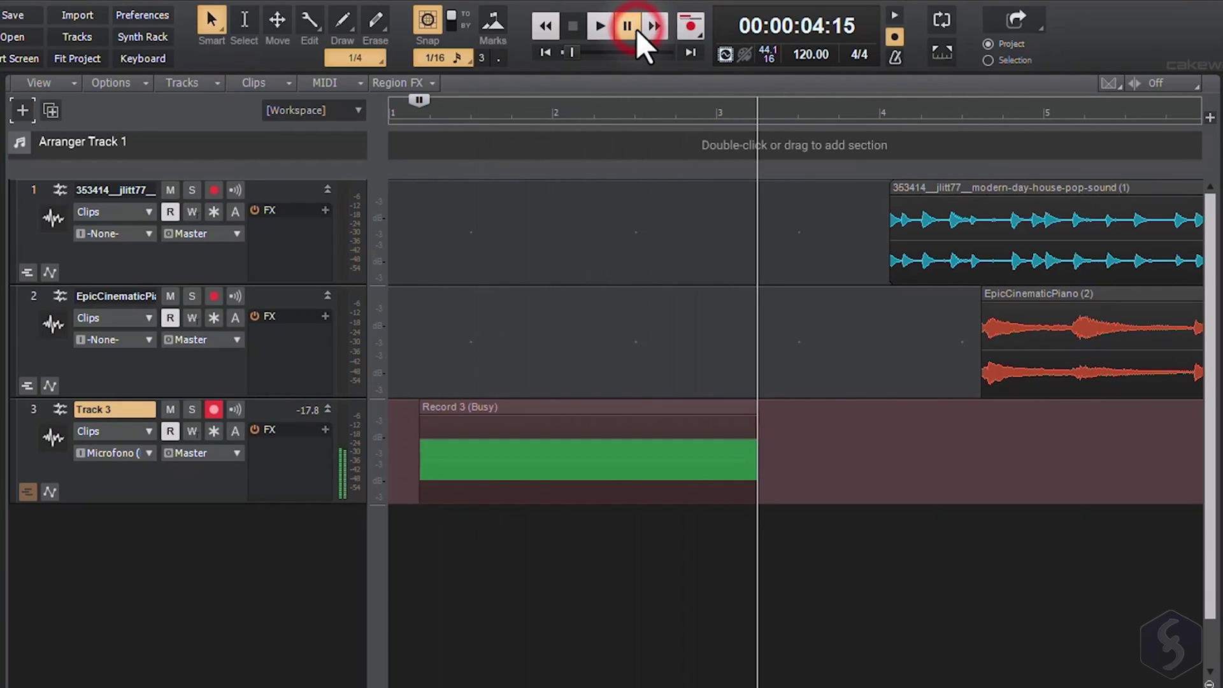
click(891, 41)
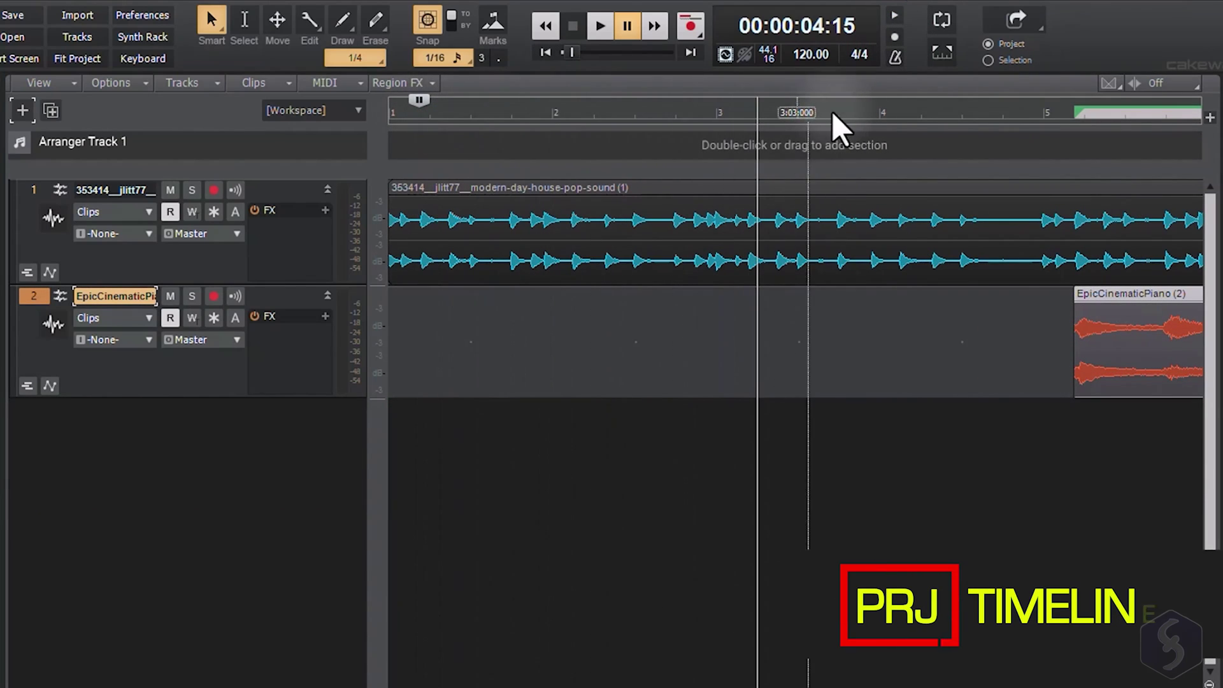
Move the now time around and switch the time display to M:B:T.
click(448, 146)
click(473, 325)
click(552, 319)
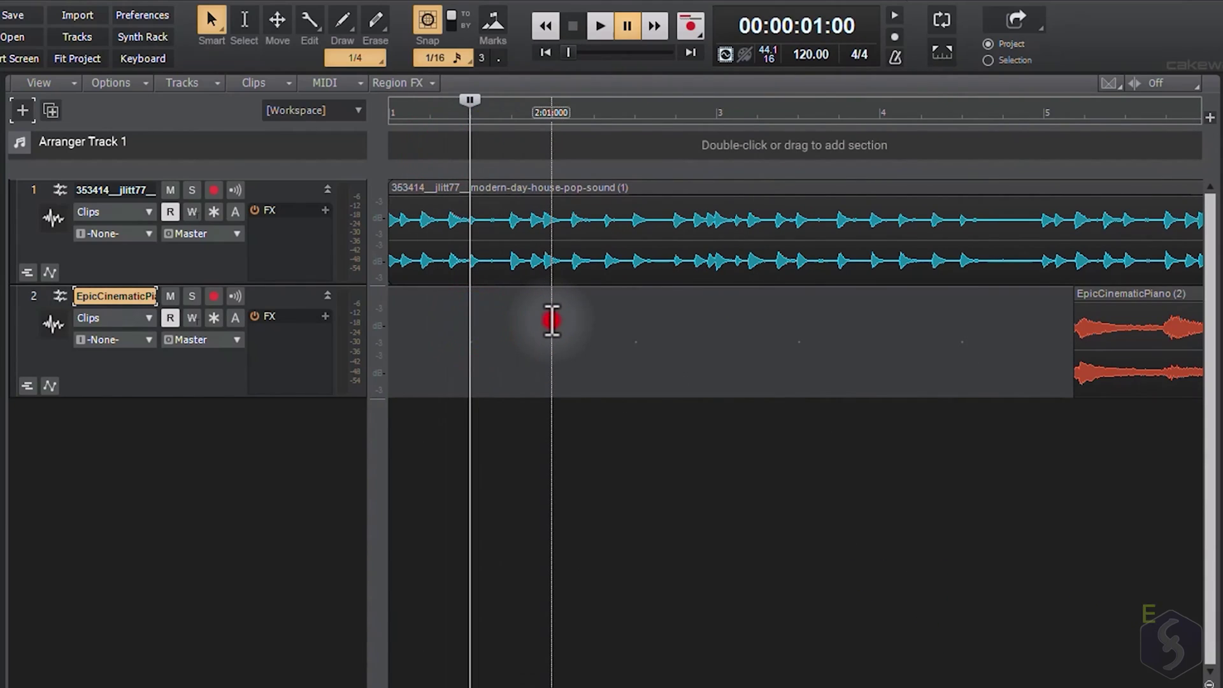
click(700, 321)
click(450, 319)
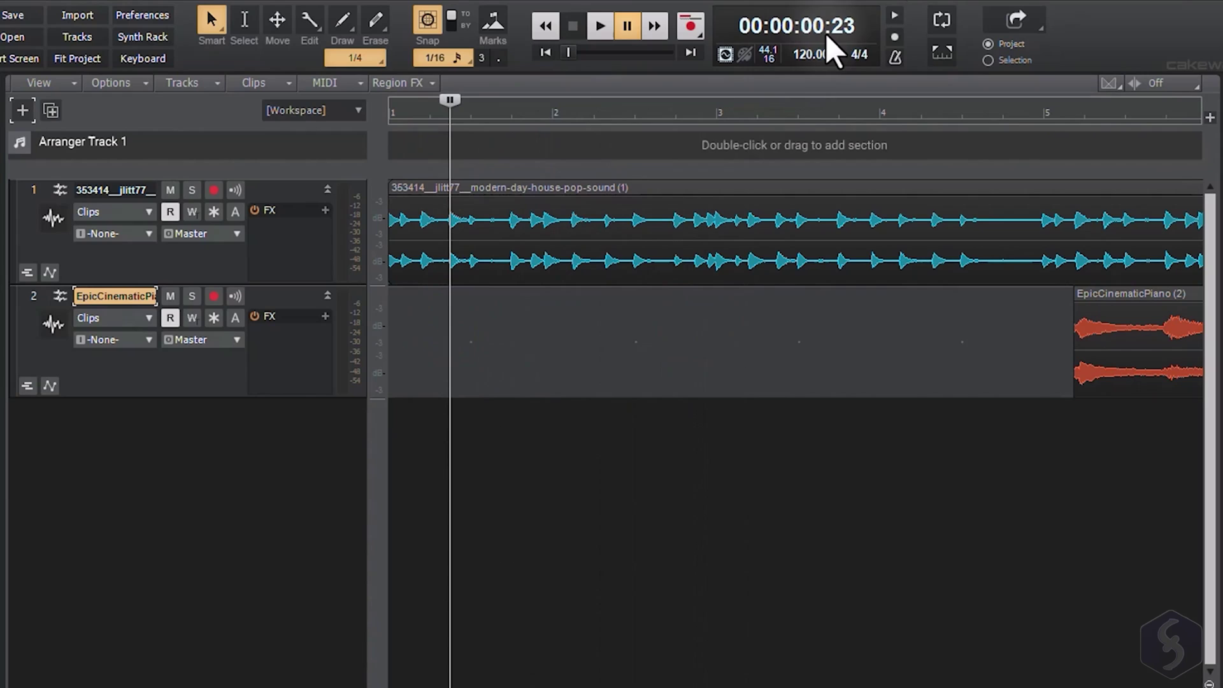
right_click(848, 23)
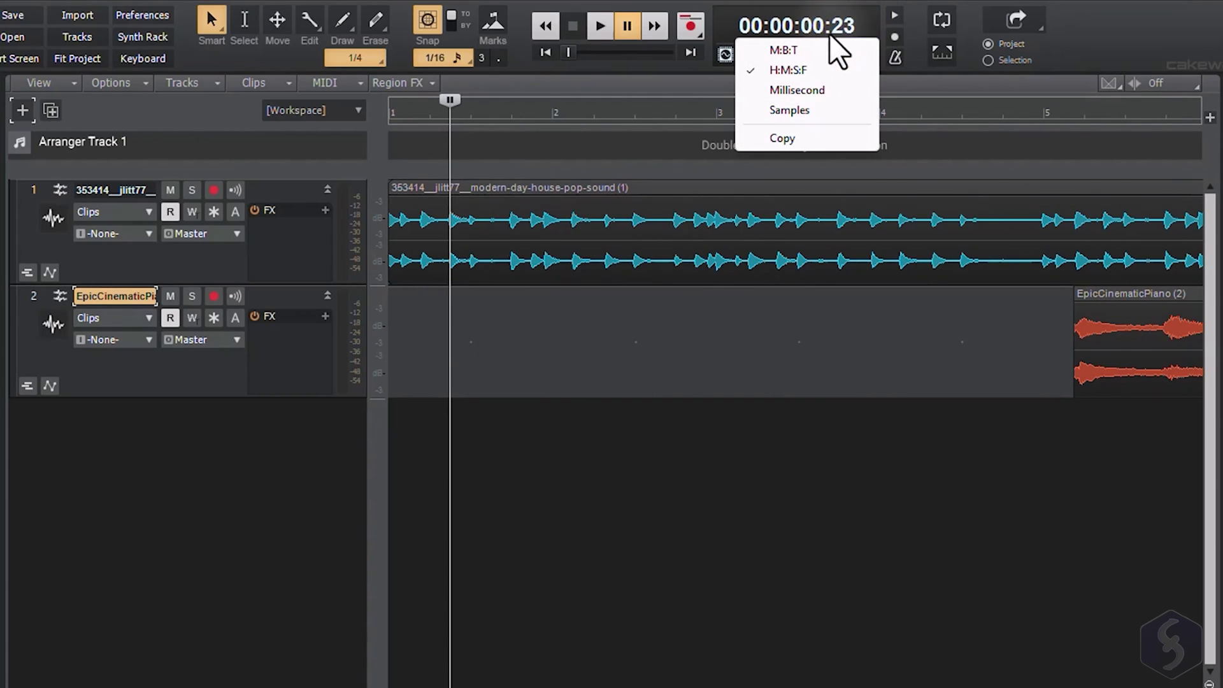
click(806, 52)
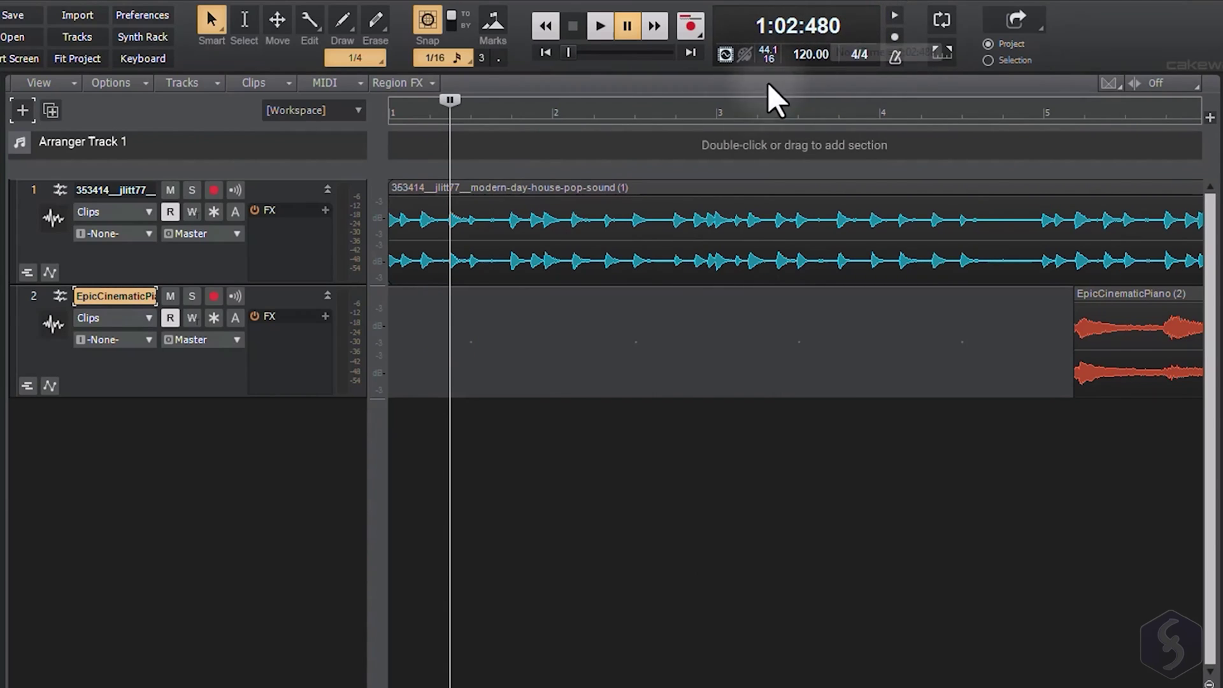
Set the now time to five seconds, rewind, and start and stop playback.
click(413, 141)
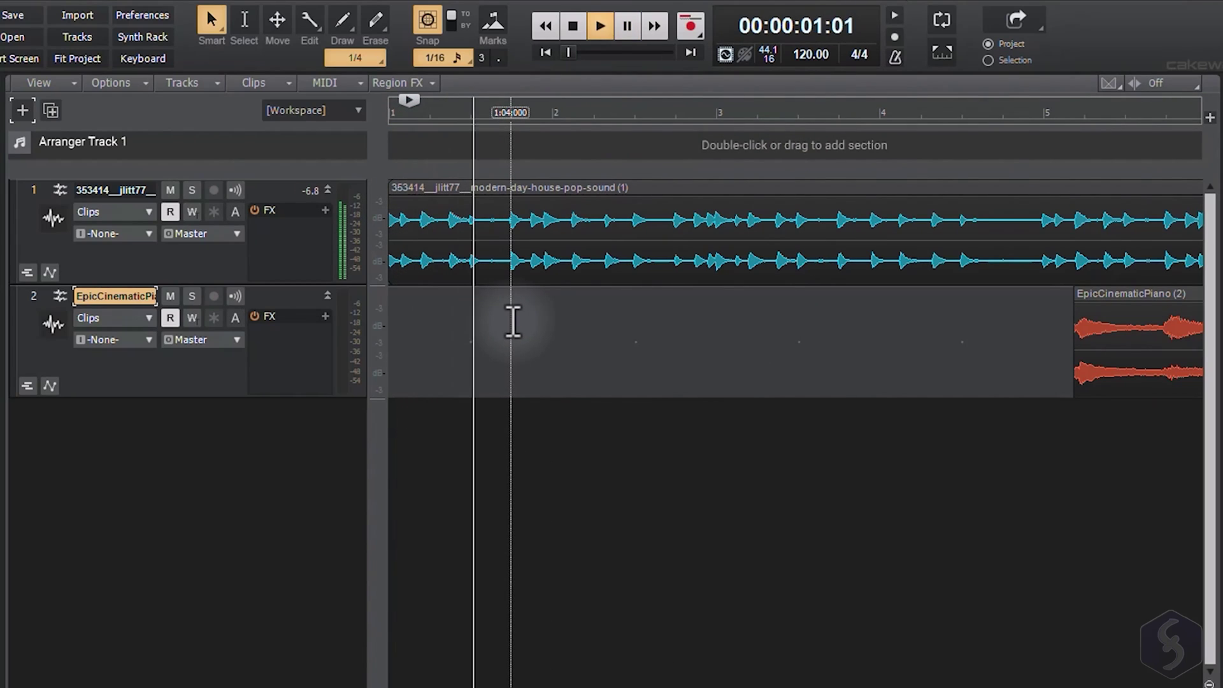
key(w)
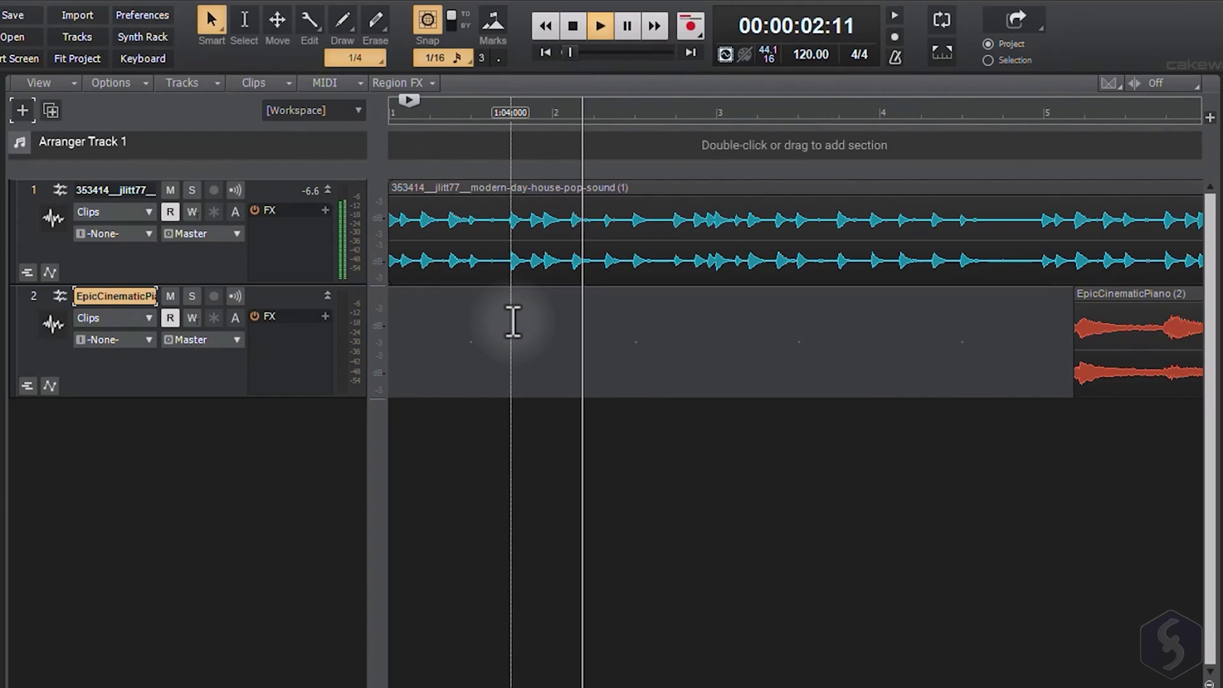
key(space)
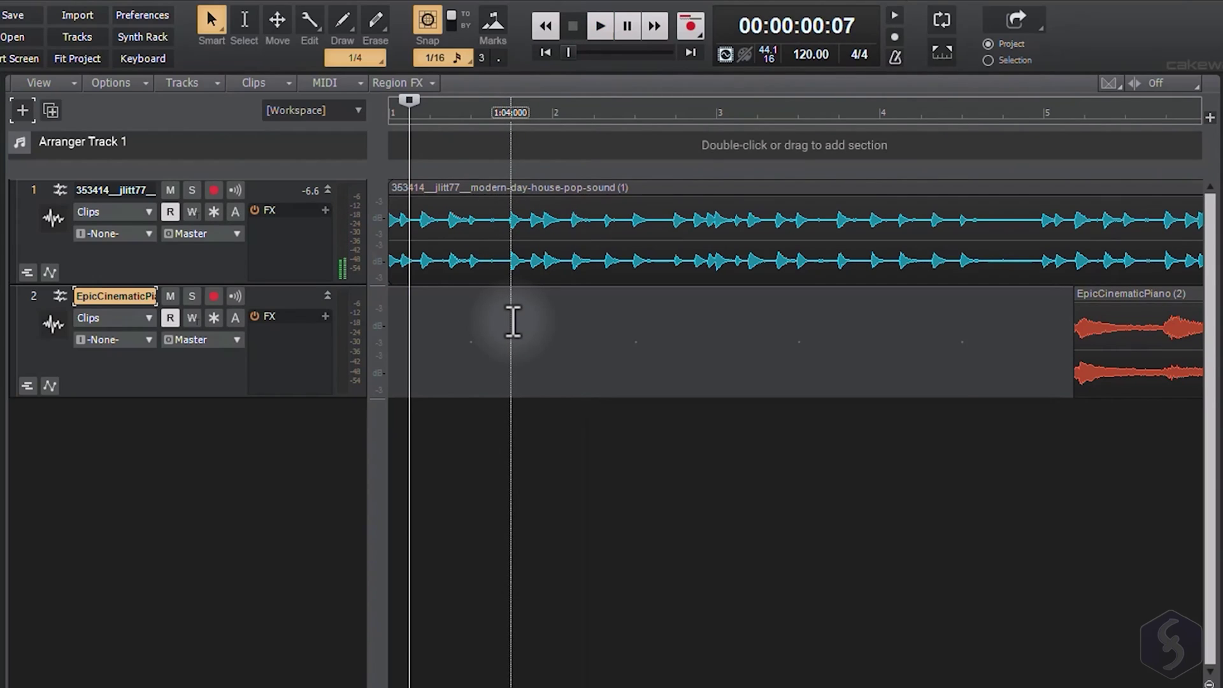
key(space)
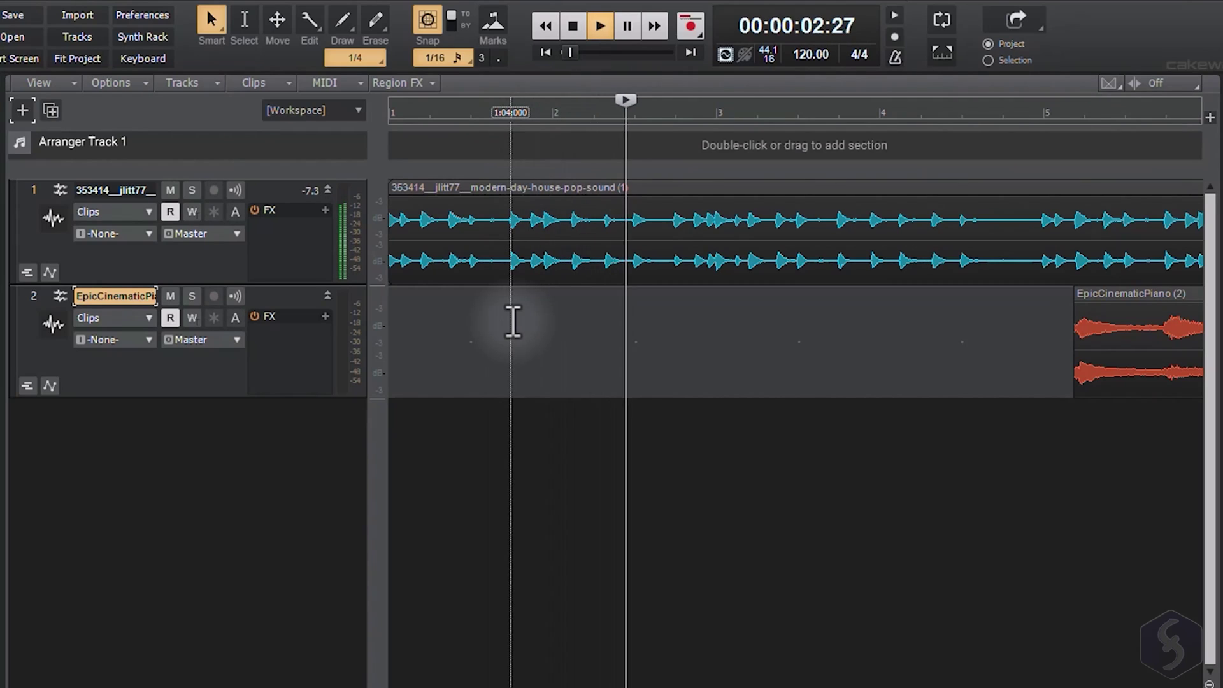
key(space)
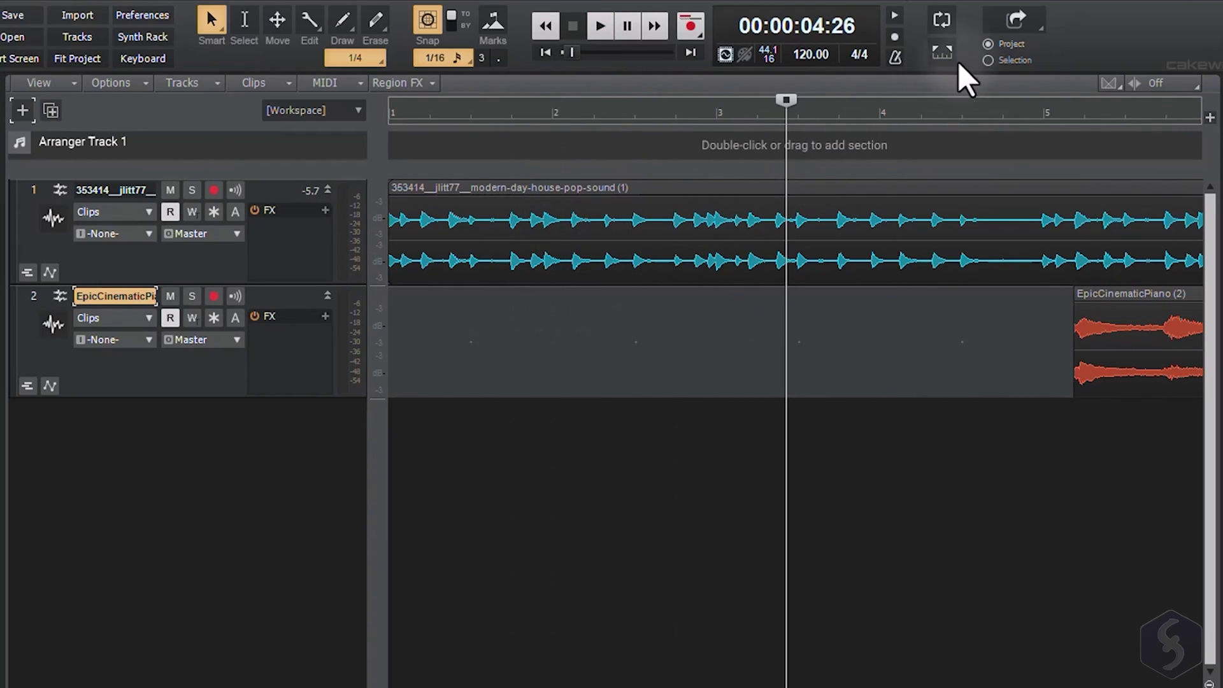
Enable Loop, set the loop to bar 1–2, and play it.
click(949, 20)
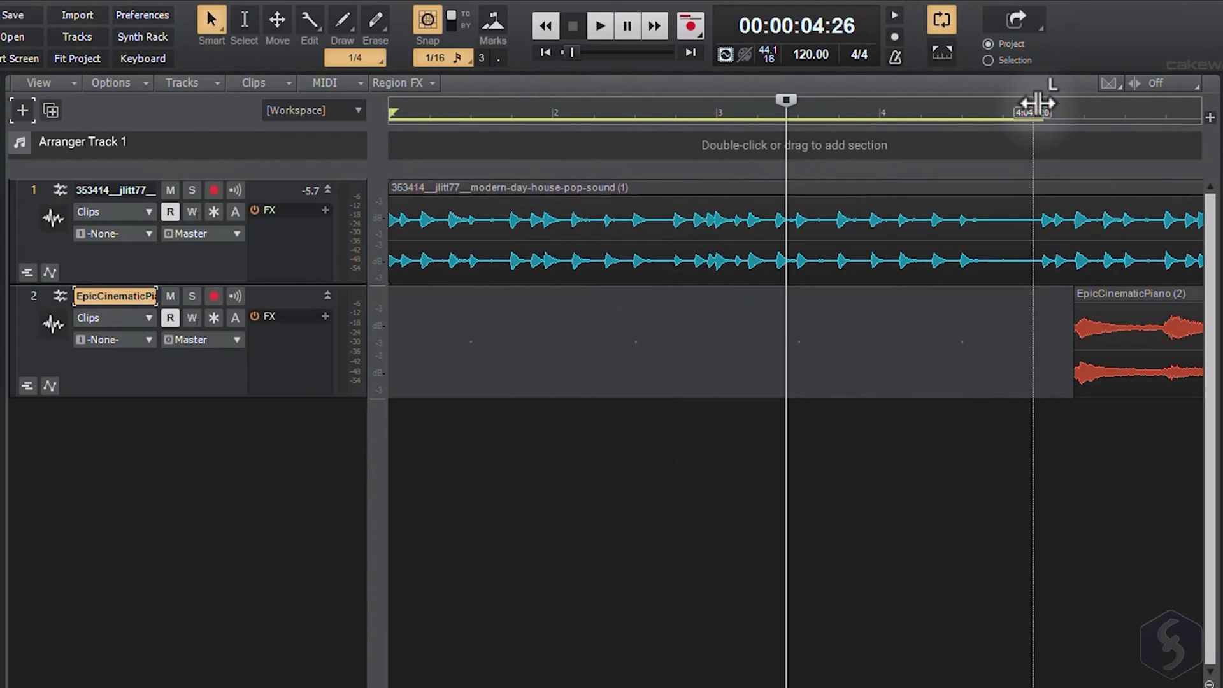
drag(1036, 112, 527, 113)
click(389, 110)
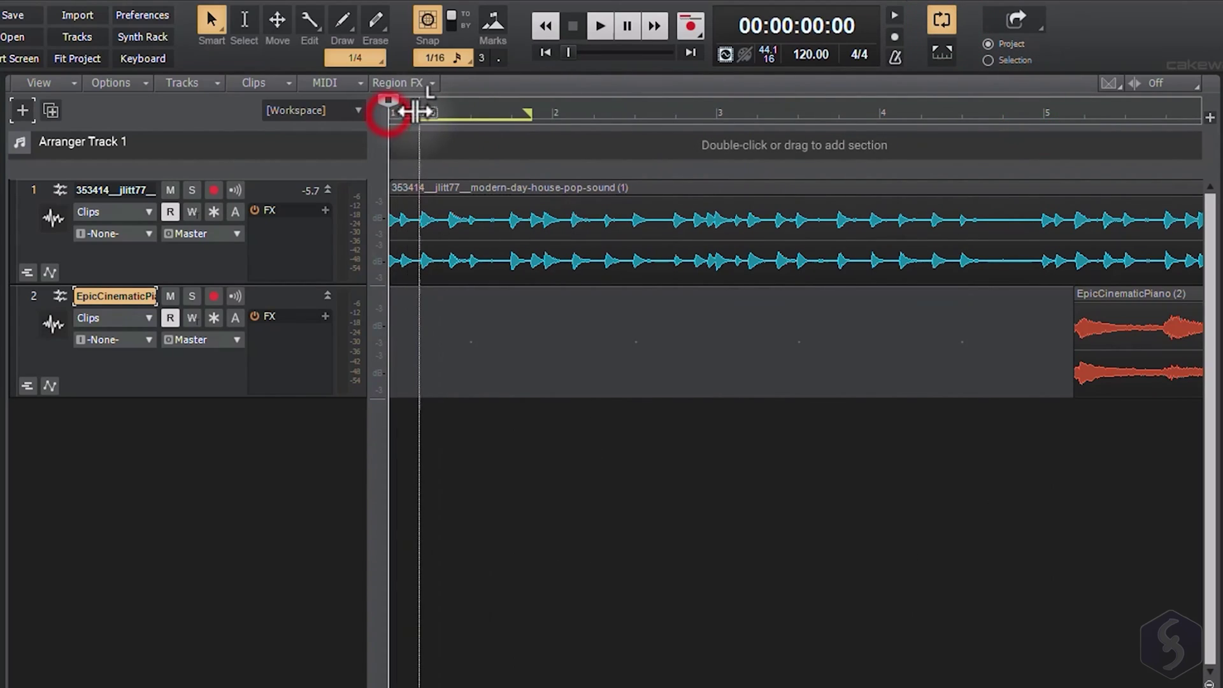
drag(389, 110, 423, 112)
key(space)
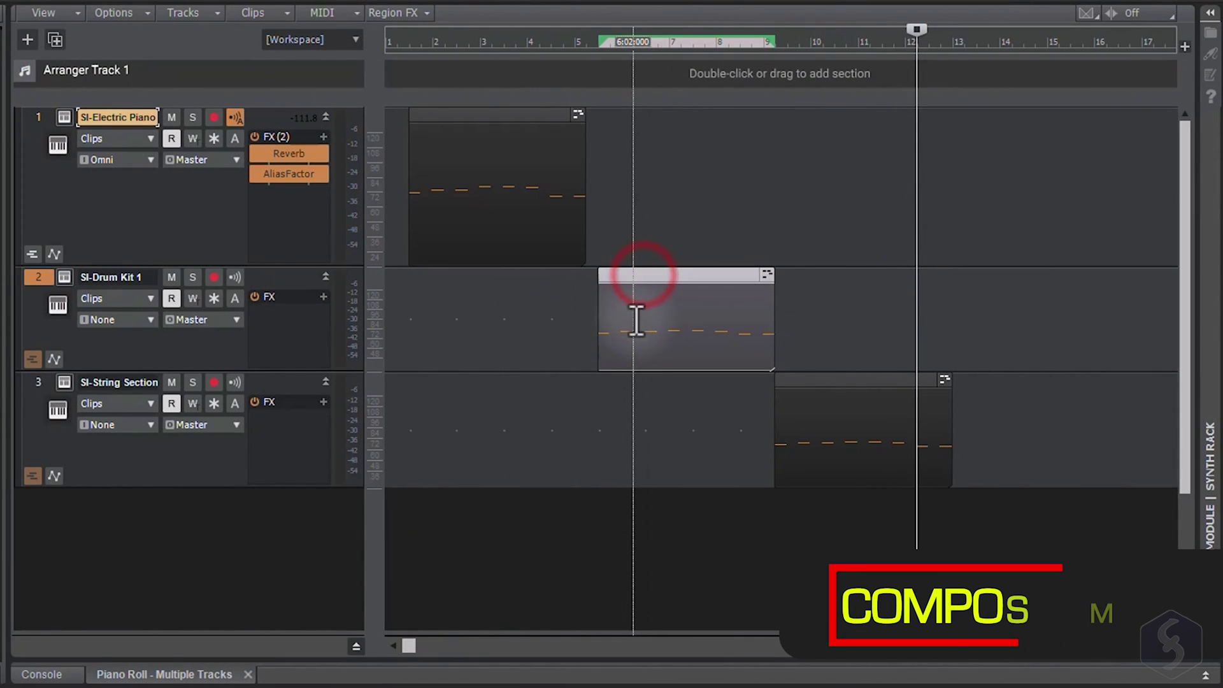
click(811, 382)
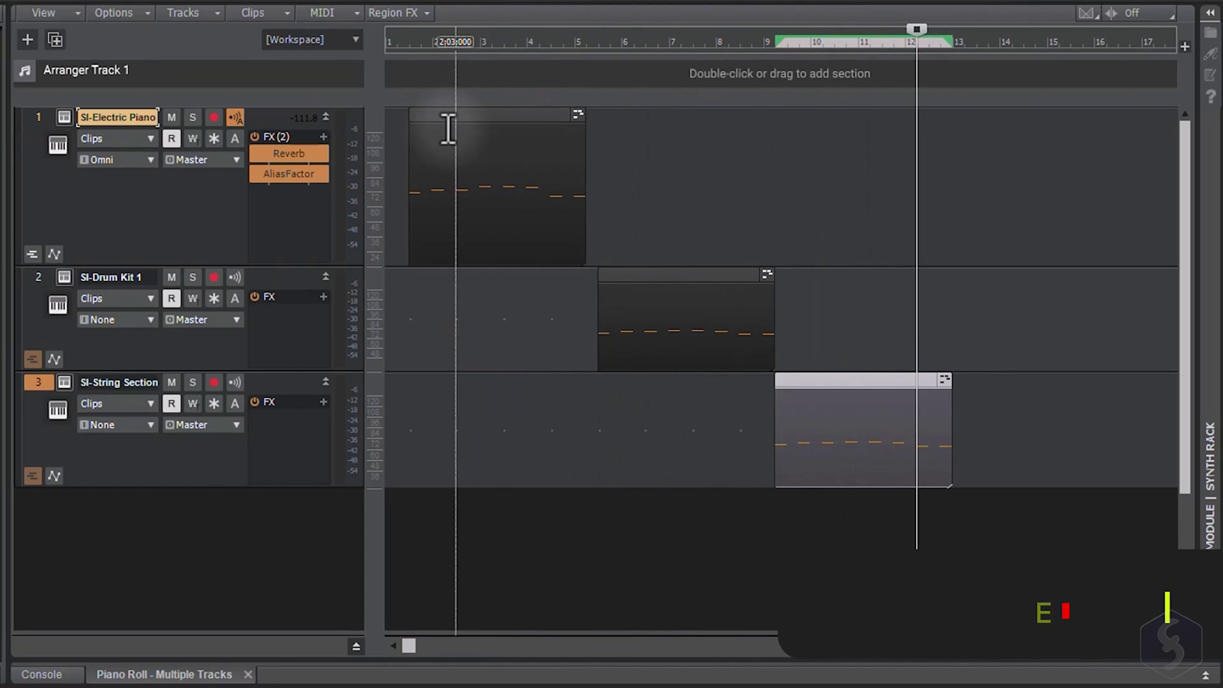
click(409, 84)
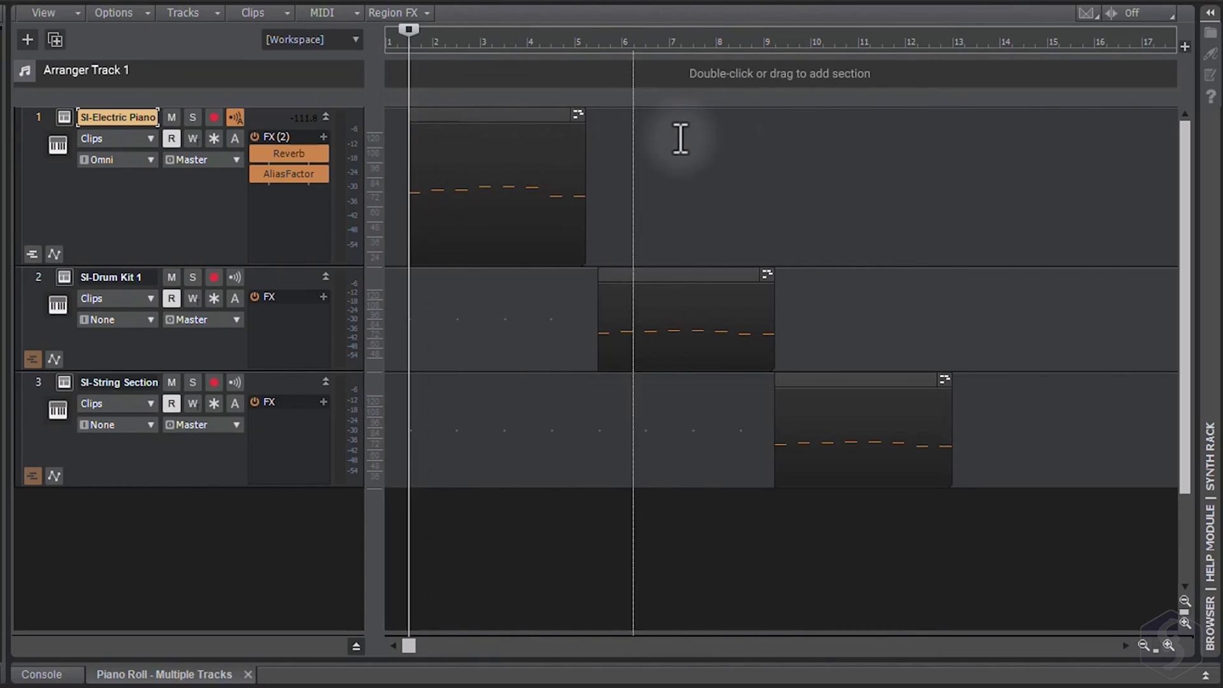
key(space)
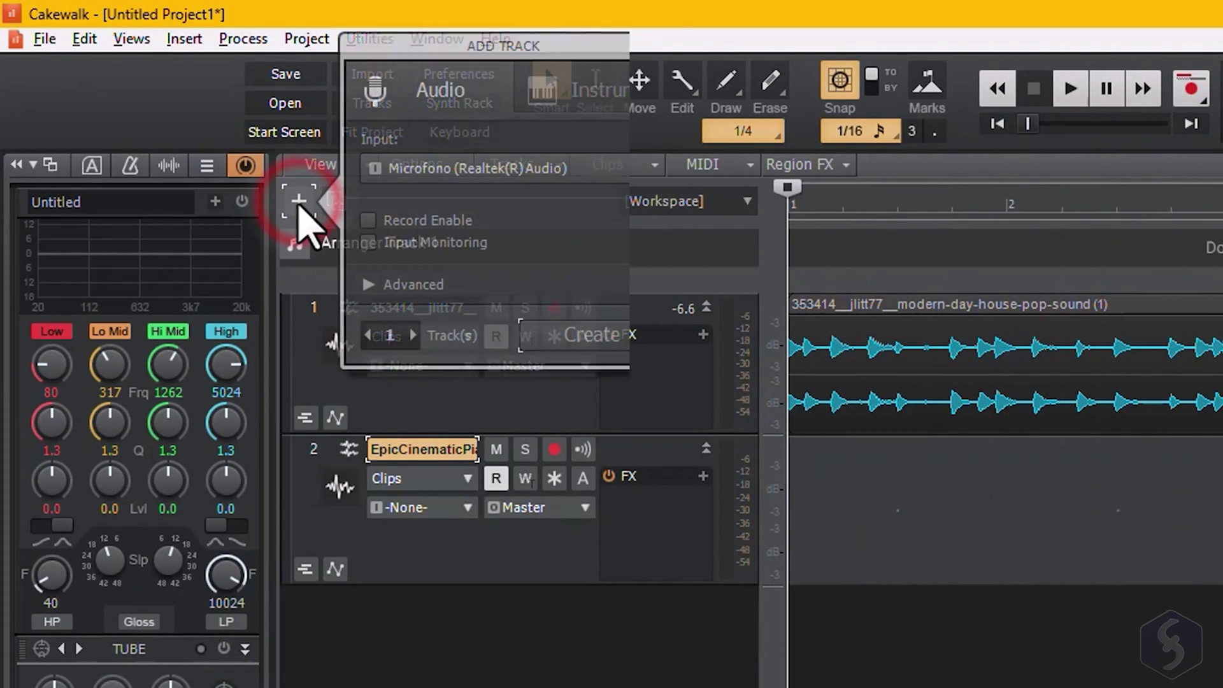
Set the new track type to Instrument with SI-Electric Piano as the instrument.
click(600, 93)
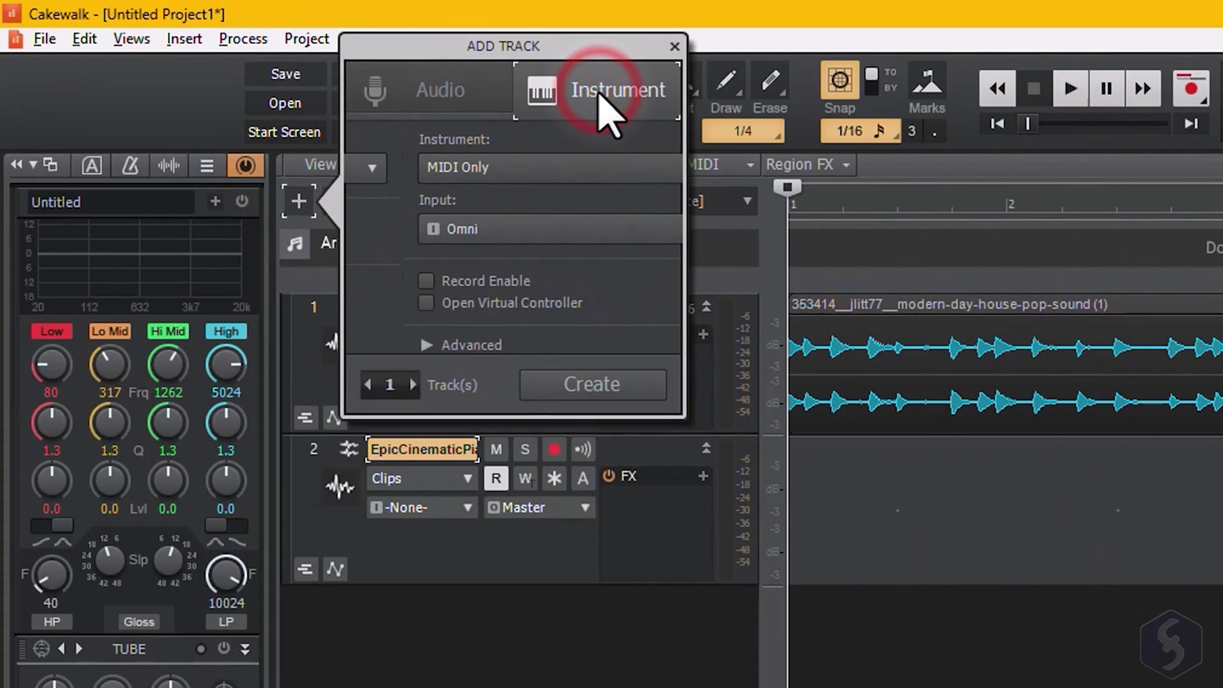
click(580, 164)
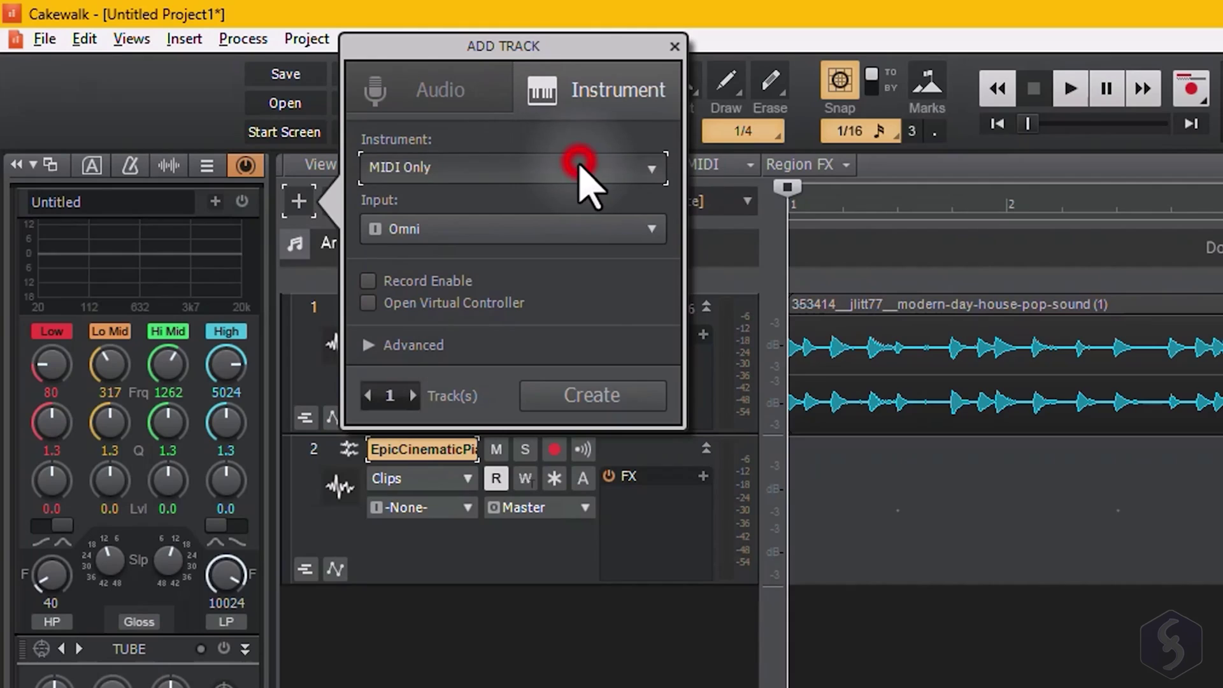
click(476, 574)
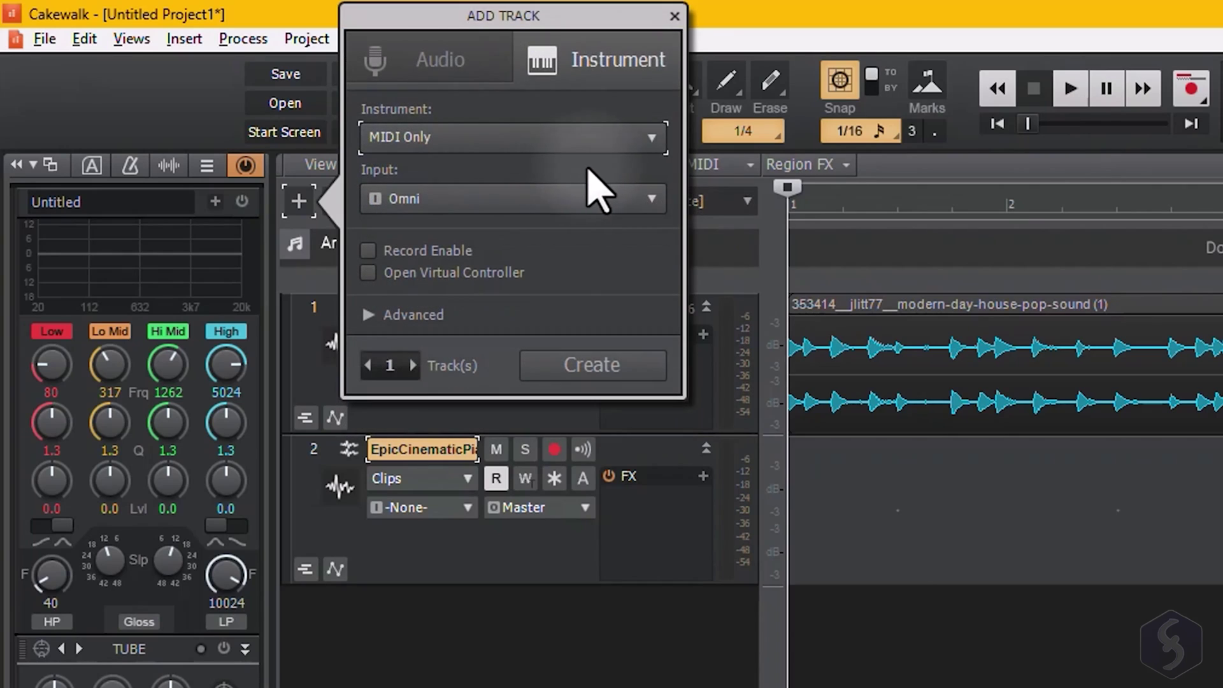
click(636, 139)
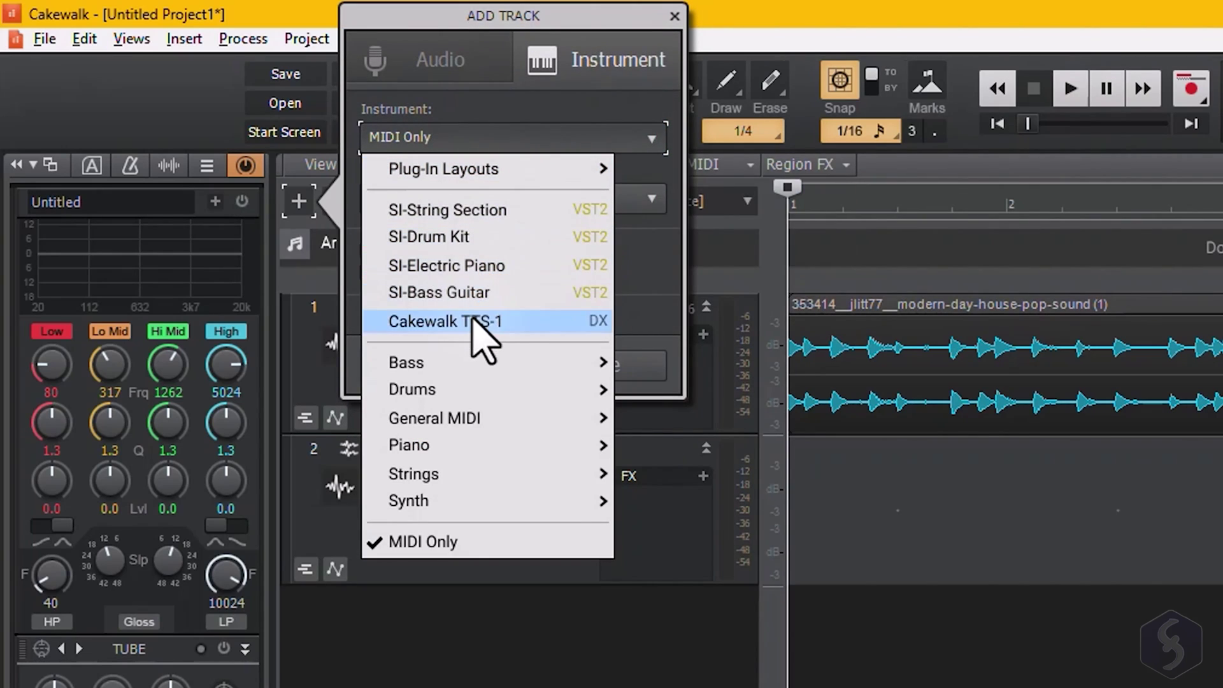
click(494, 268)
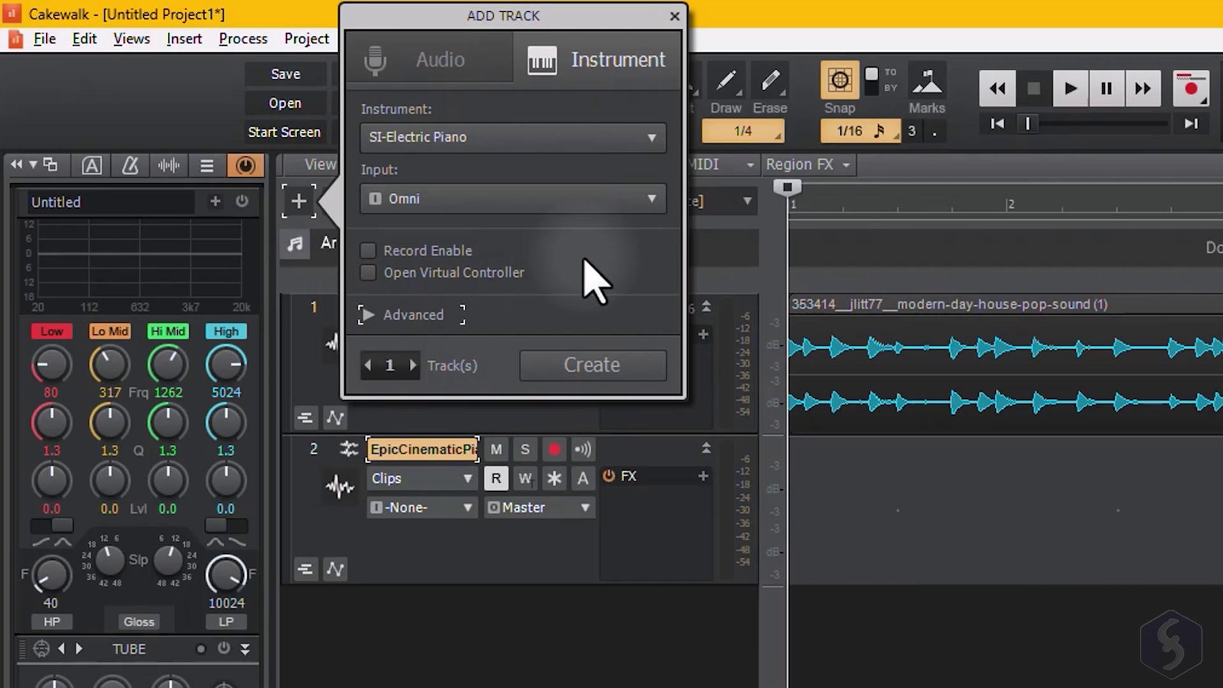
Create the SI-Electric Piano track, import bjsbb21.mid, and browse to PTN MIDI Patterns.
click(612, 364)
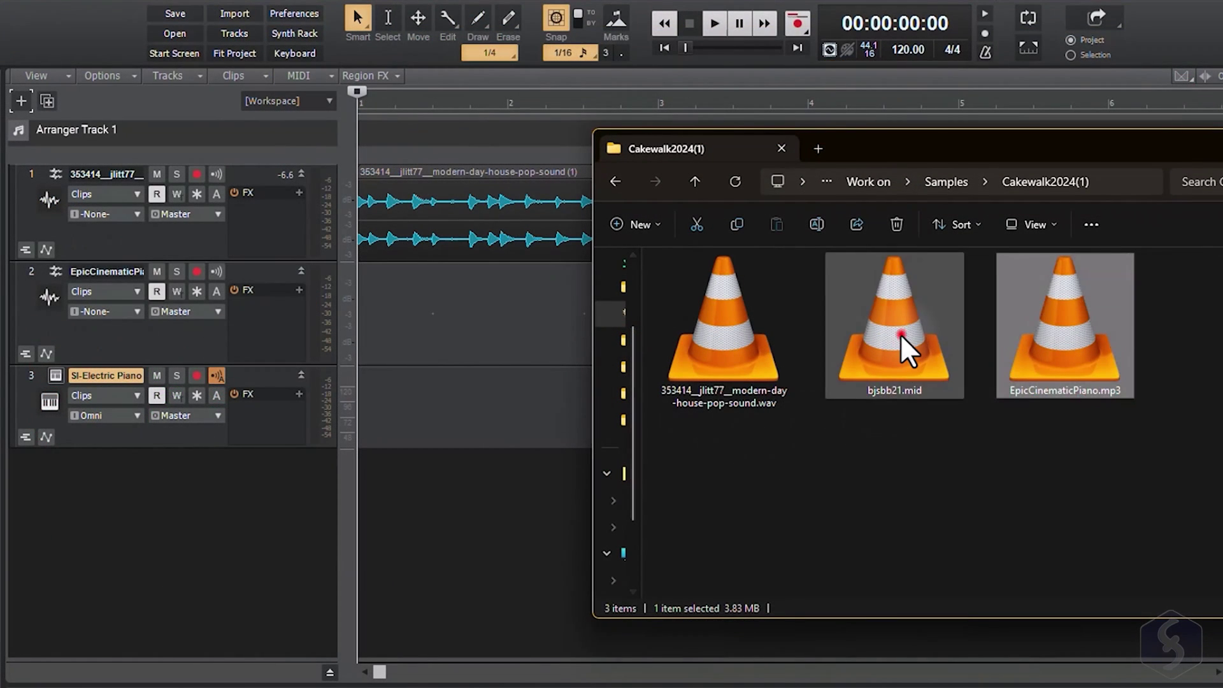
mouse_move(897, 346)
mouse_down()
mouse_move(800, 368)
mouse_move(376, 401)
mouse_up()
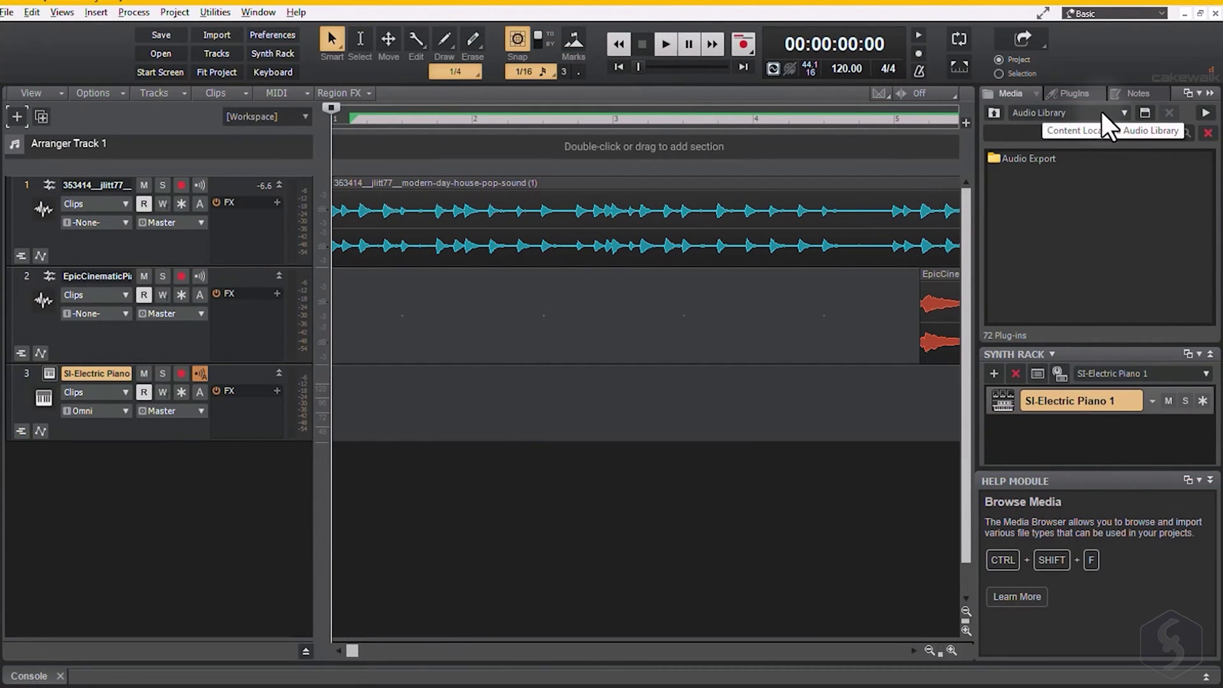
click(1120, 113)
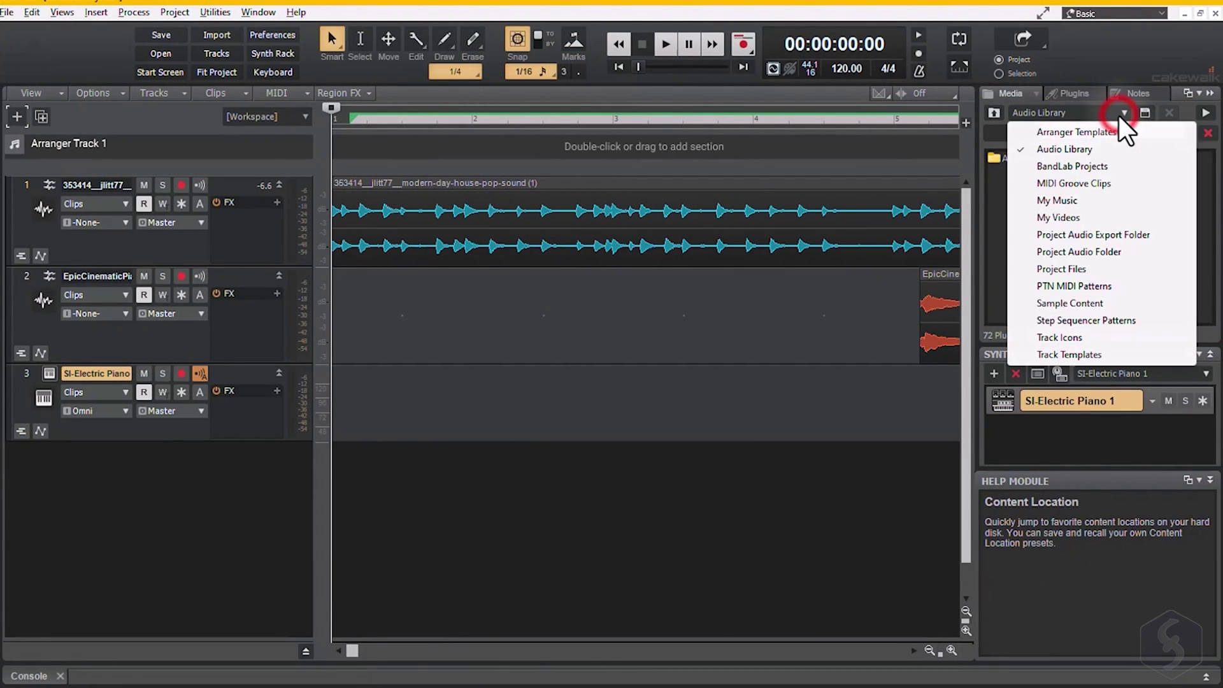
click(1074, 182)
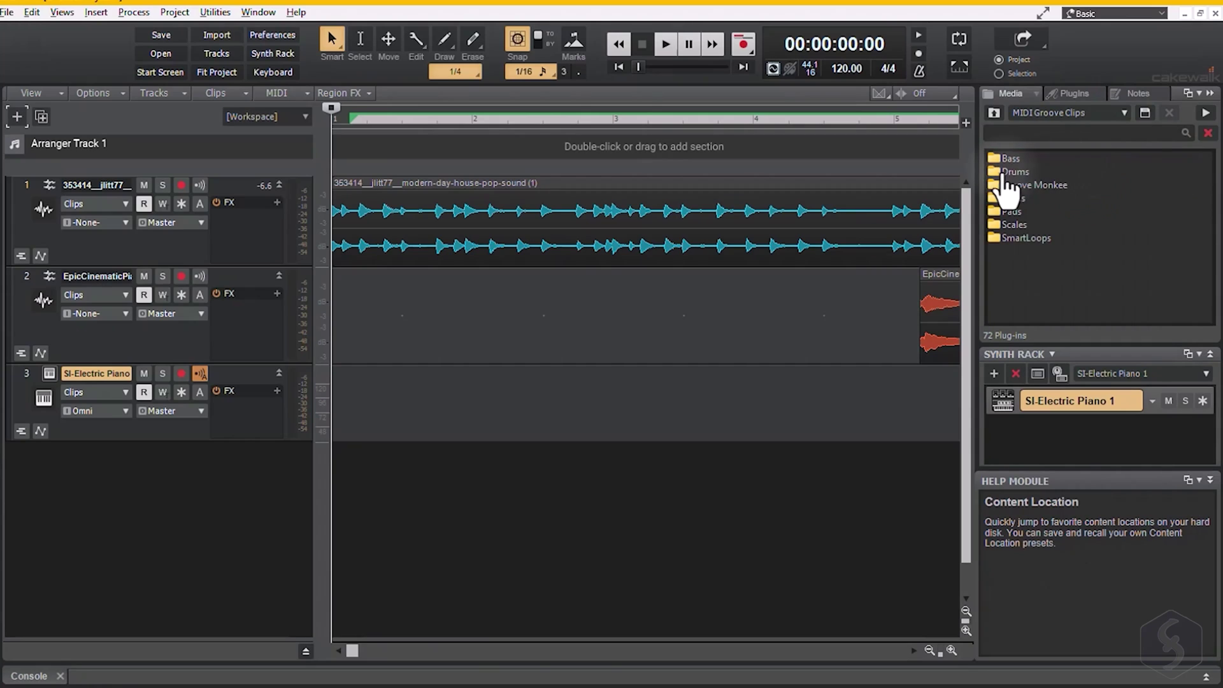
click(1120, 113)
click(1075, 286)
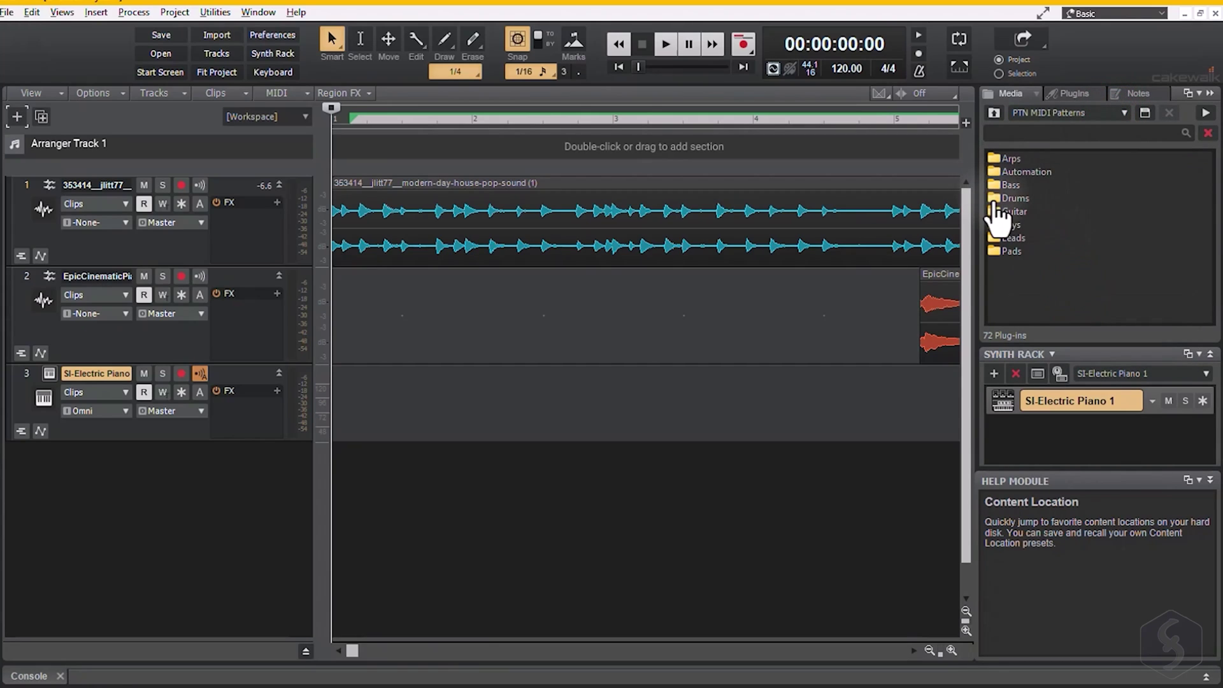
Place the ElGtr.02 pattern on track 3, solo the track, and play ahead.
drag(1051, 174, 352, 401)
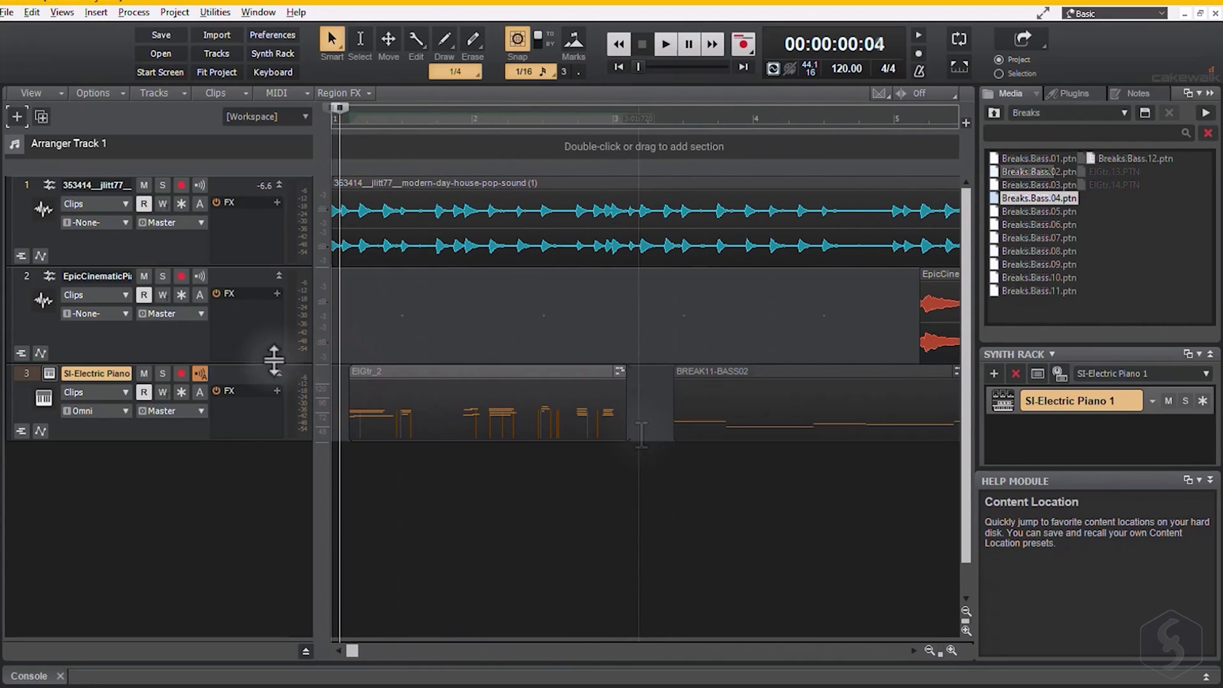
click(163, 373)
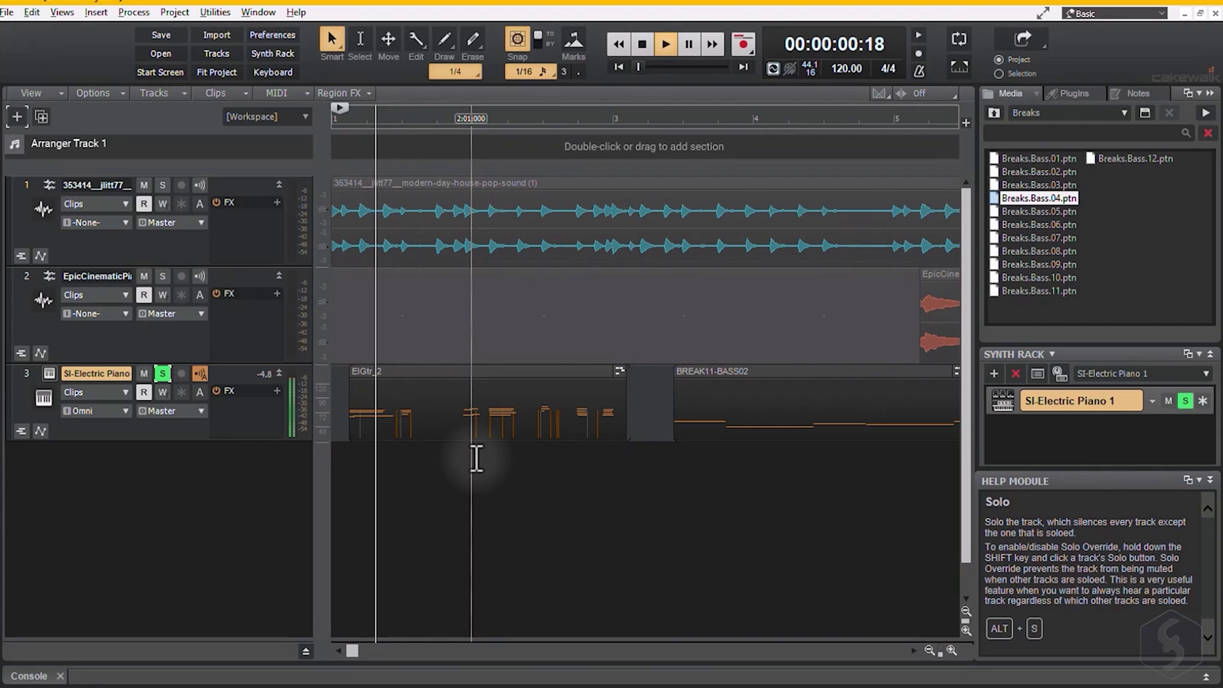
click(638, 525)
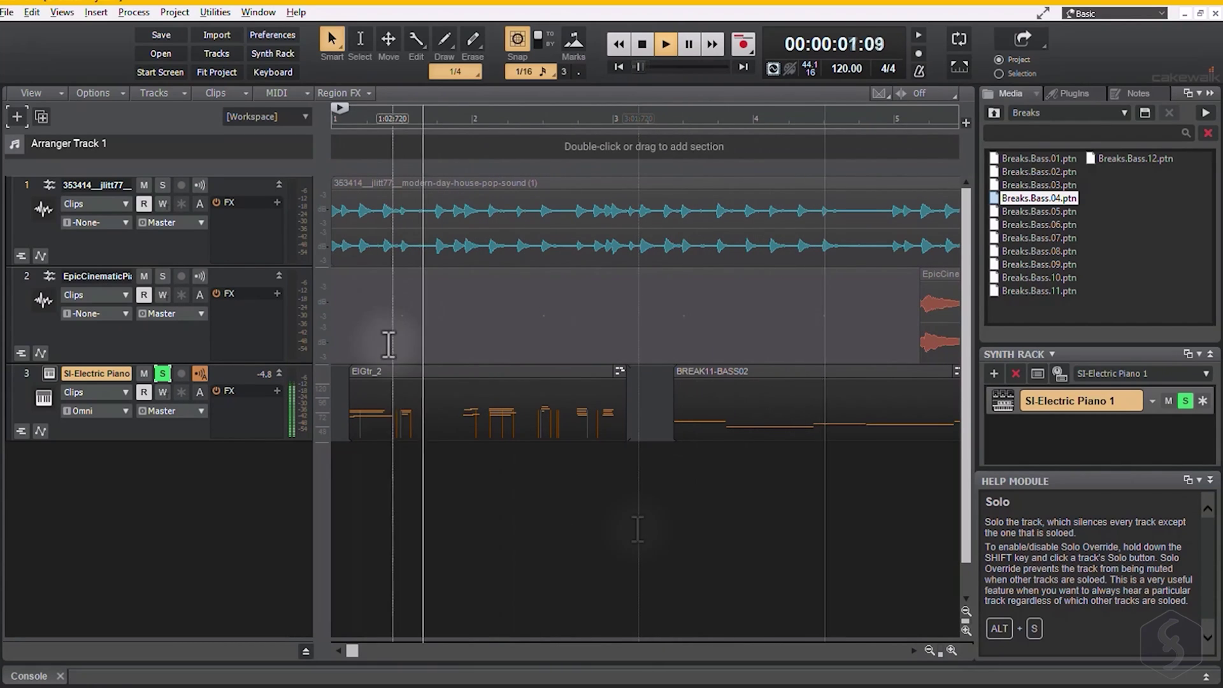
Stop playback and audition a few notes in the electric piano synth window.
key(space)
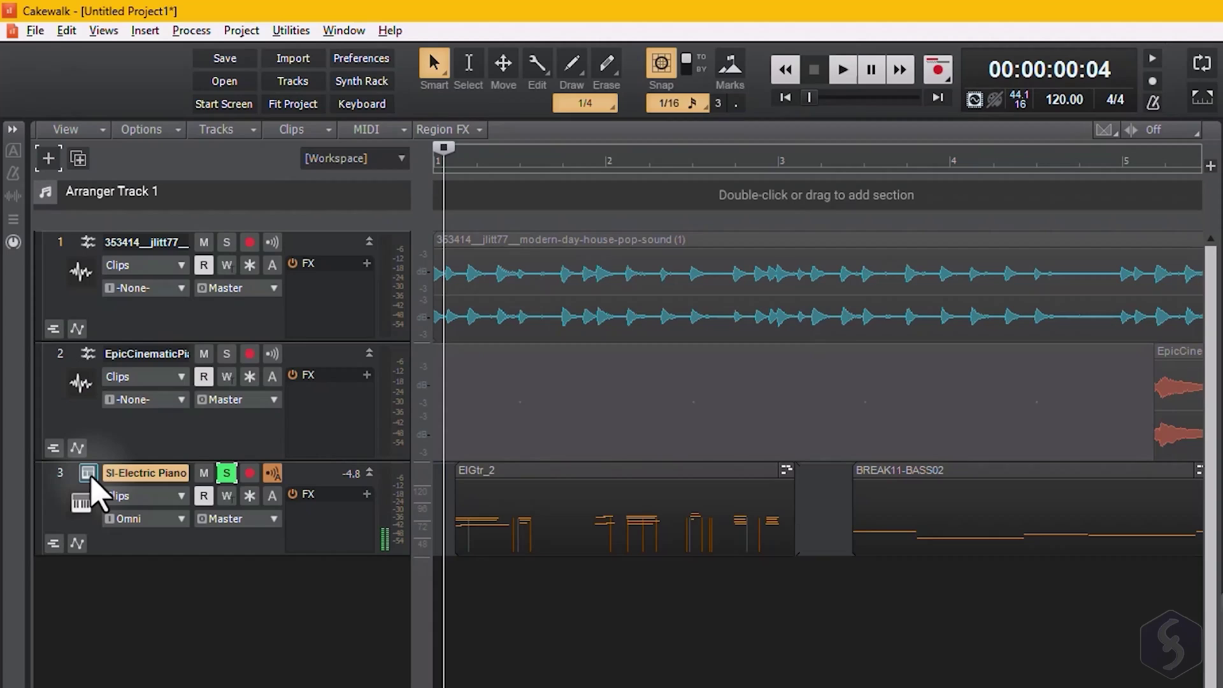
click(89, 474)
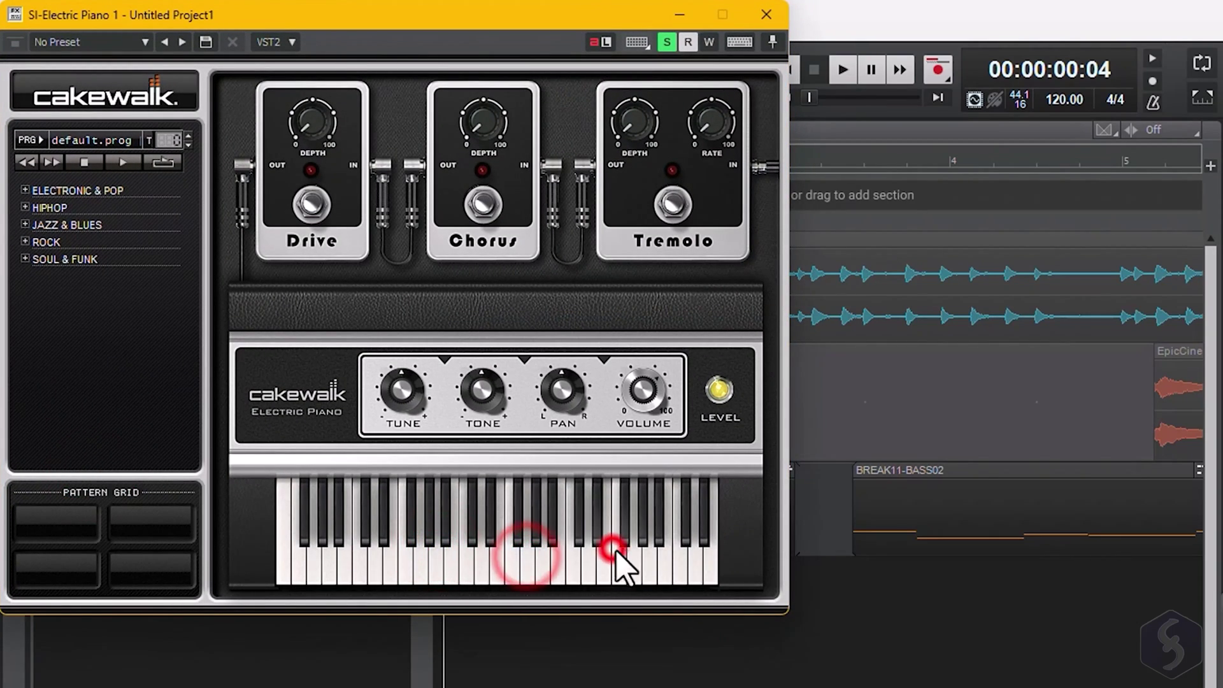
click(655, 560)
click(546, 545)
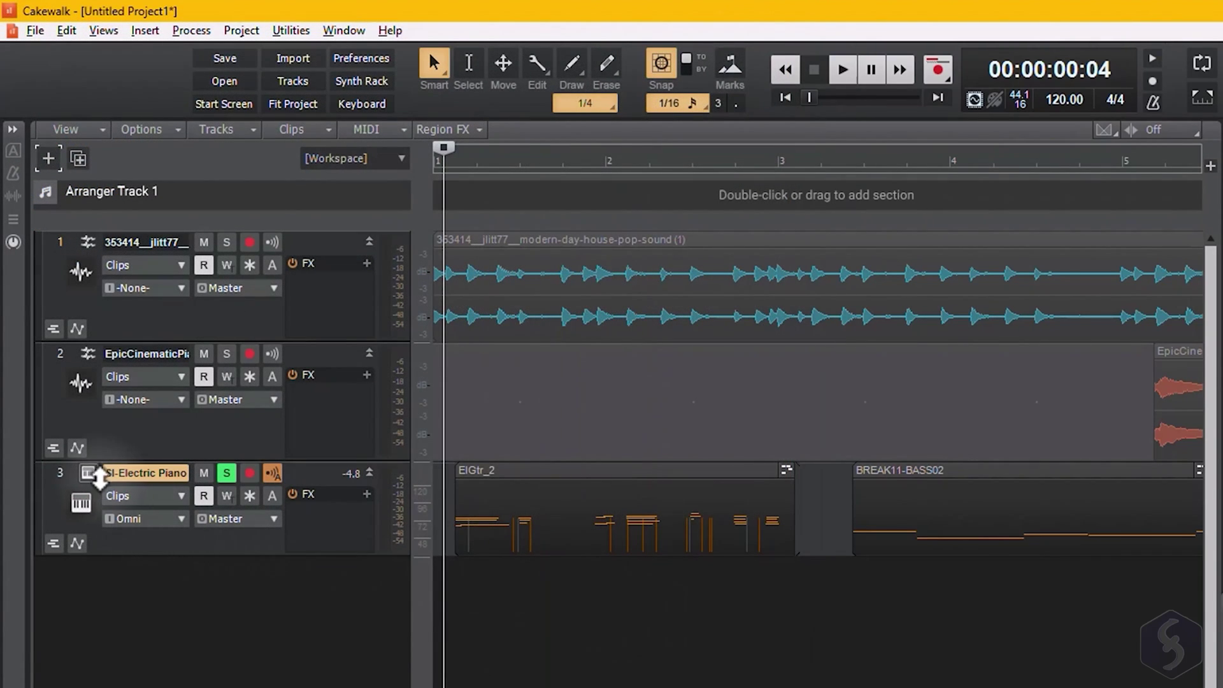
Replace track 3's synth with SI-Bass Guitar and play it back.
right_click(99, 487)
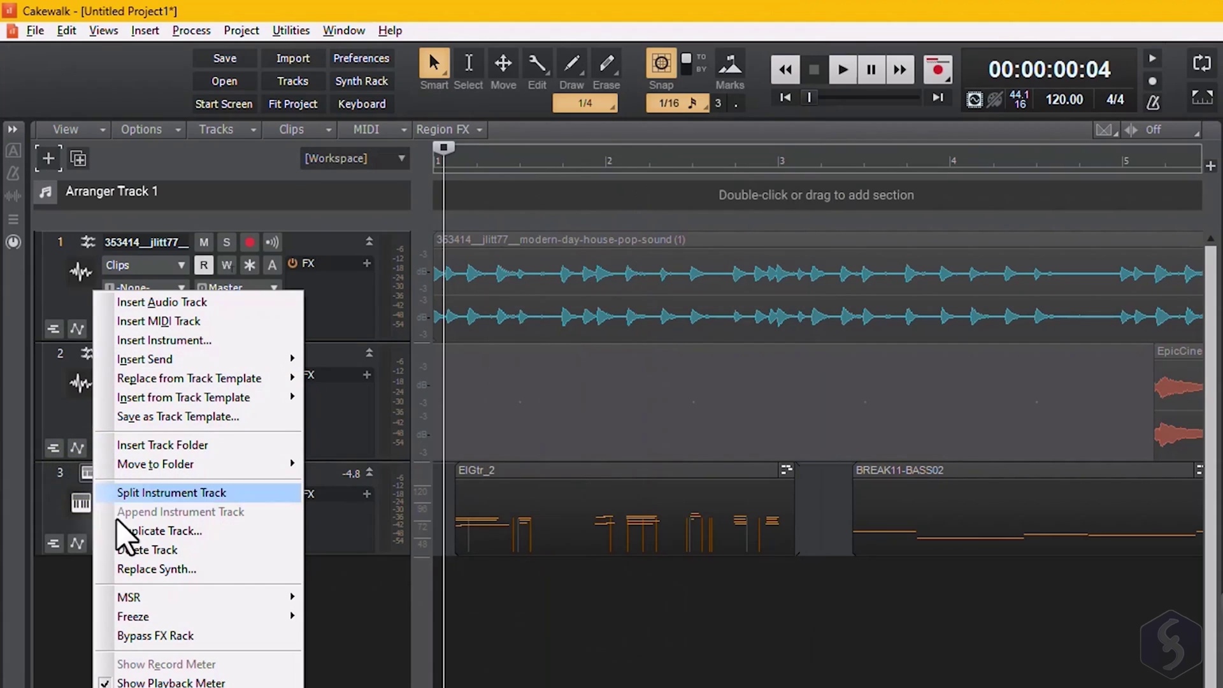
click(168, 570)
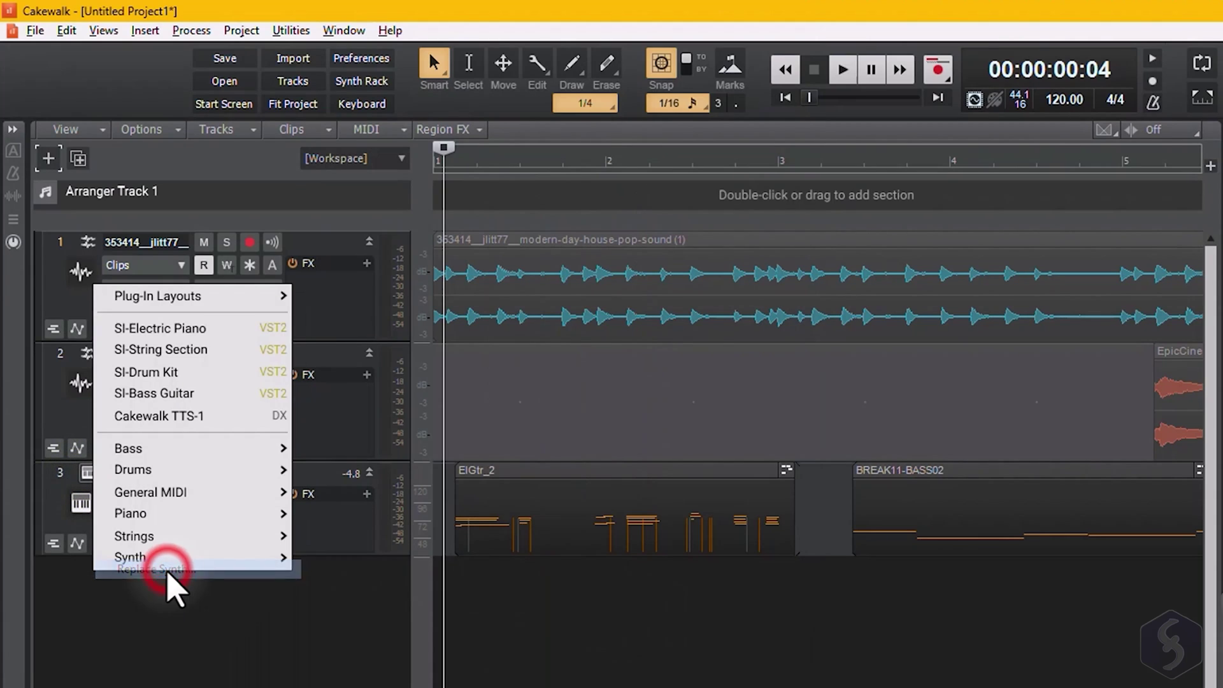
click(204, 393)
click(505, 550)
key(space)
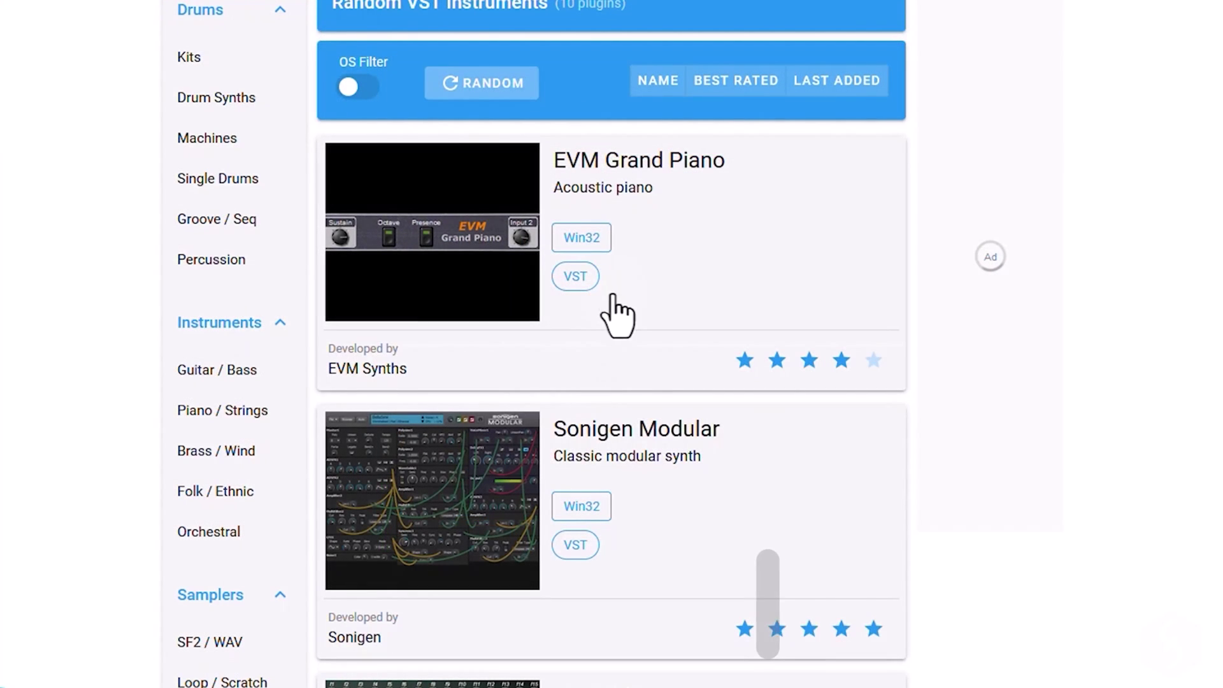
scroll(663, 301, down, 2)
scroll(640, 447, down, 2)
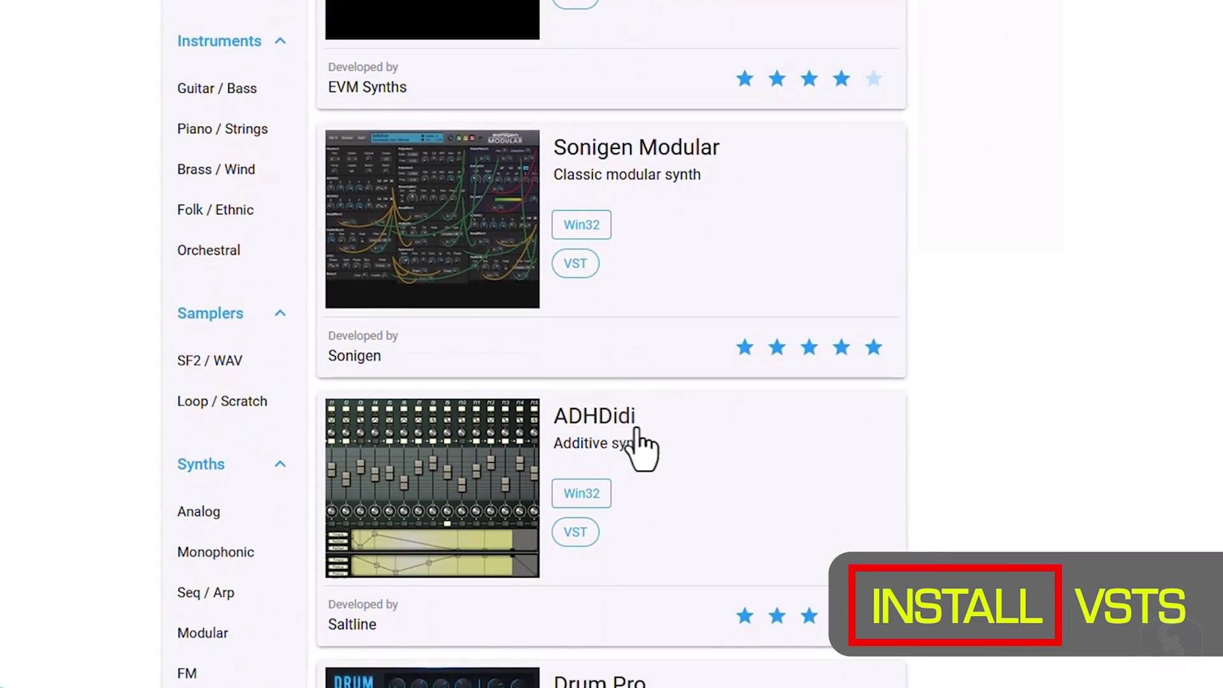
scroll(640, 447, down, 1)
scroll(640, 447, down, 2)
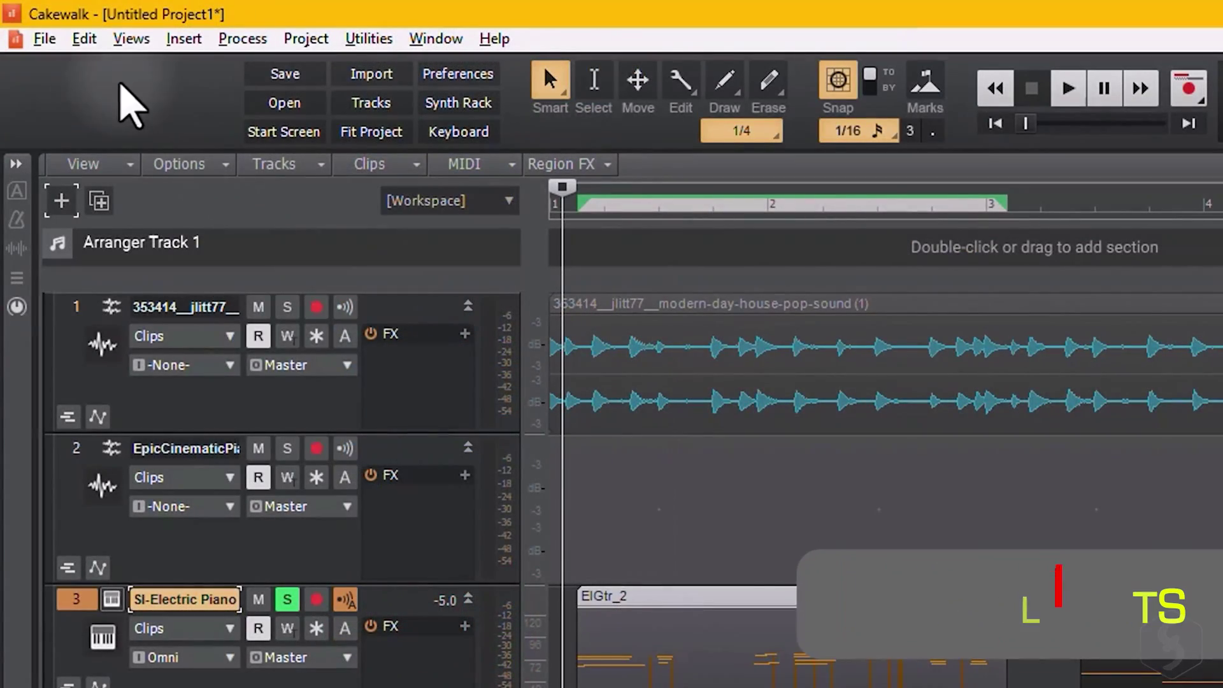
Add the Aspen Clarinet - 64.instruments folder as a VST scan path in Preferences.
click(84, 38)
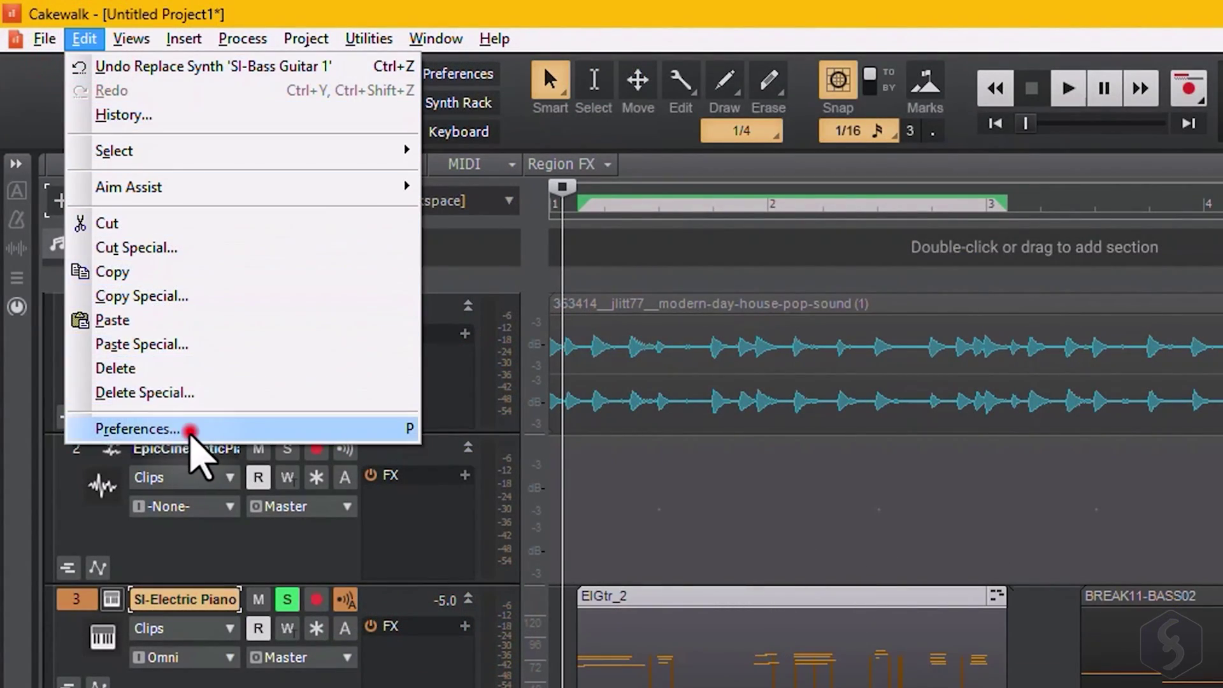
click(201, 430)
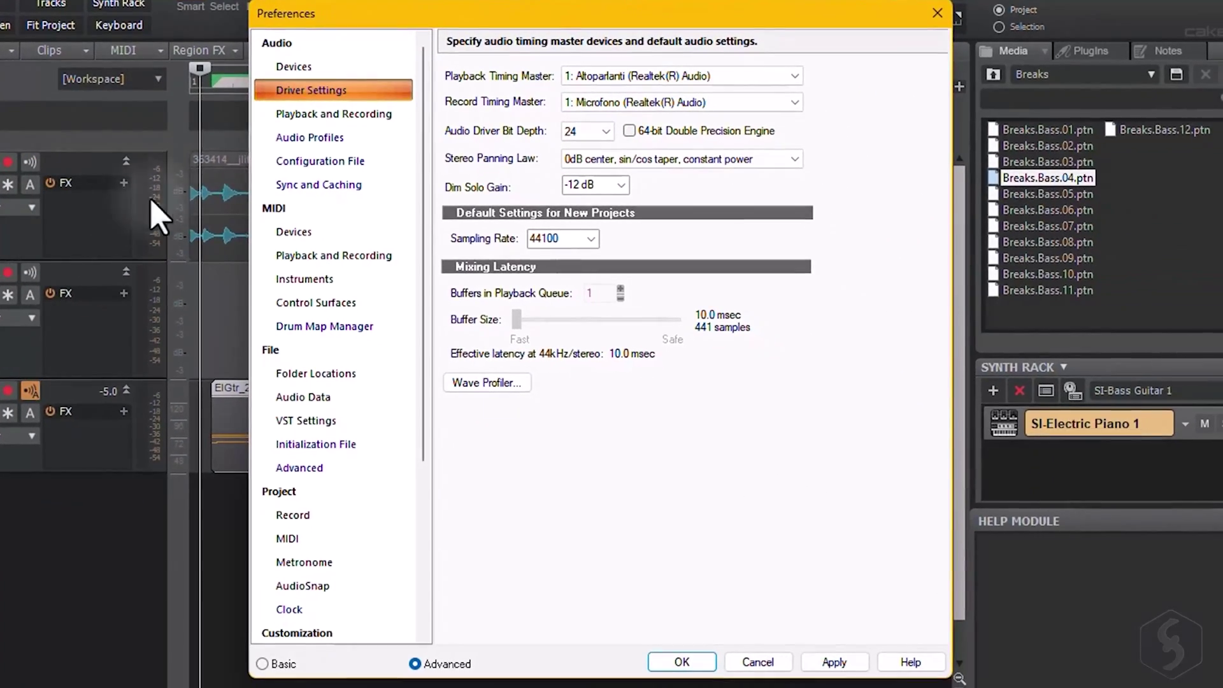
click(328, 423)
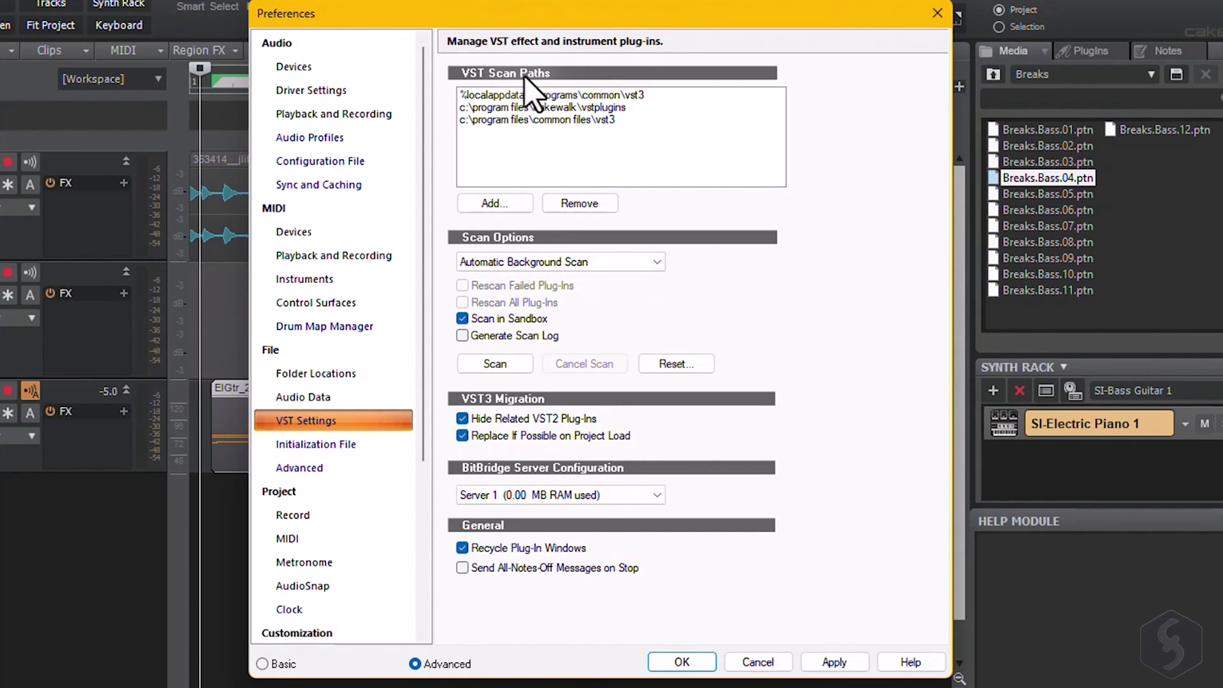
click(507, 206)
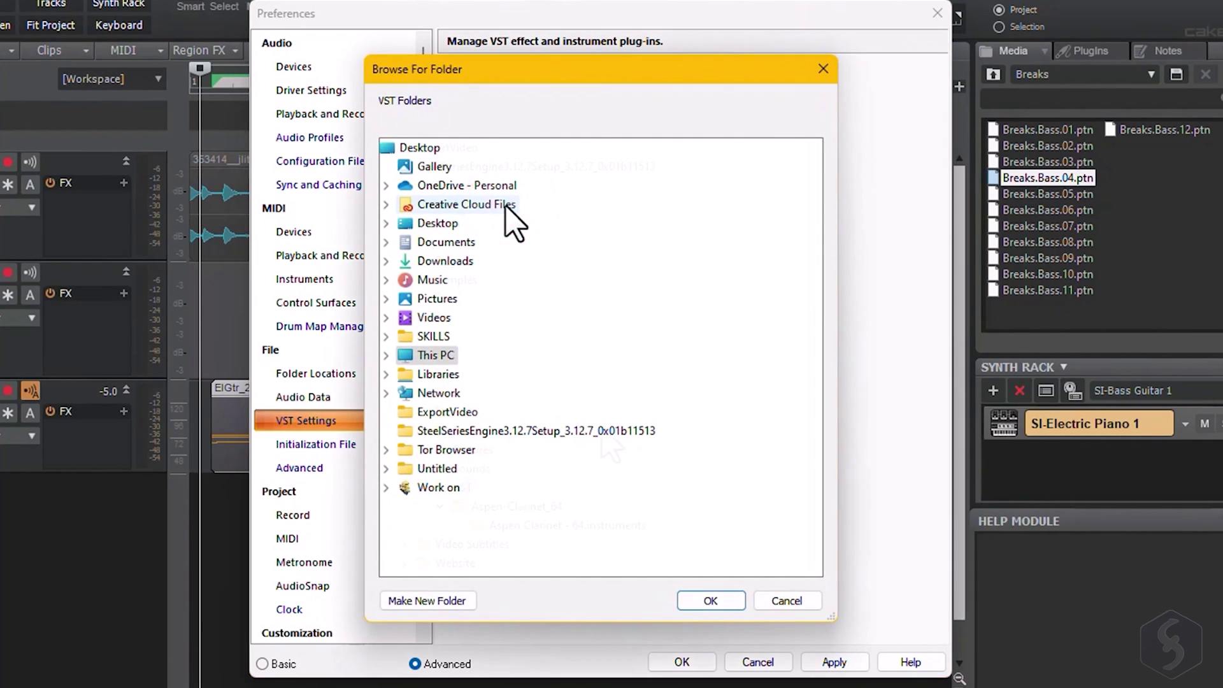
click(717, 601)
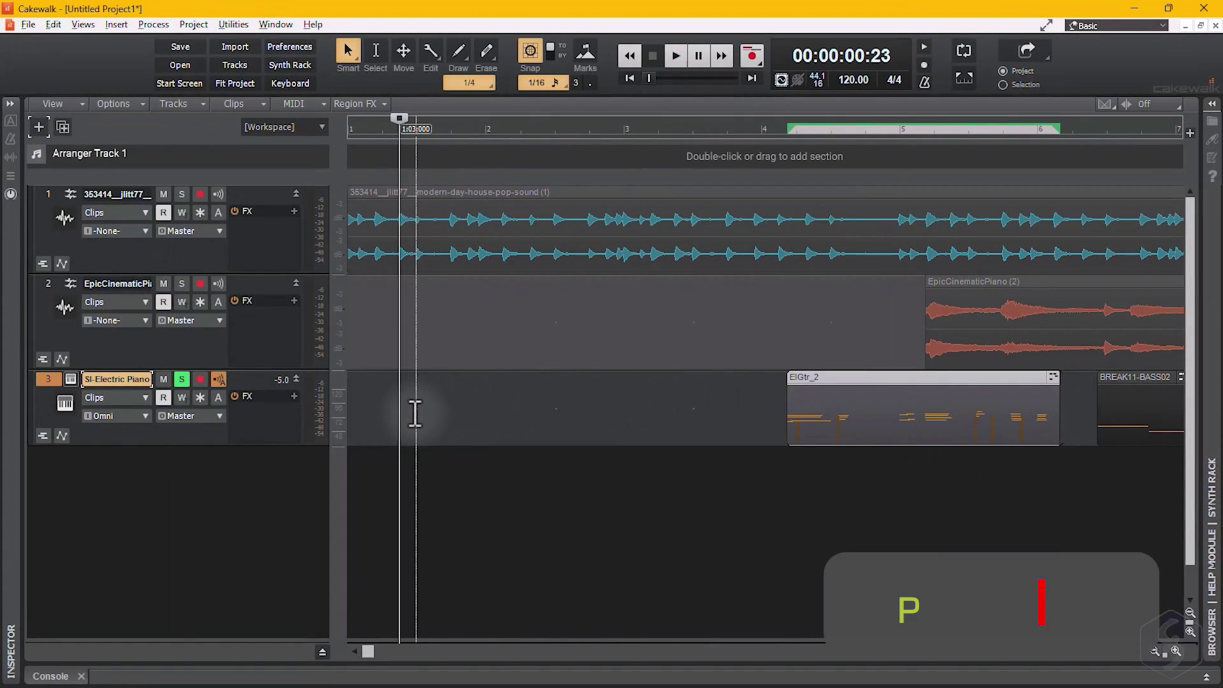
Open the electric piano clip in the Piano Roll and audition pitches down to C4.
double_click(415, 414)
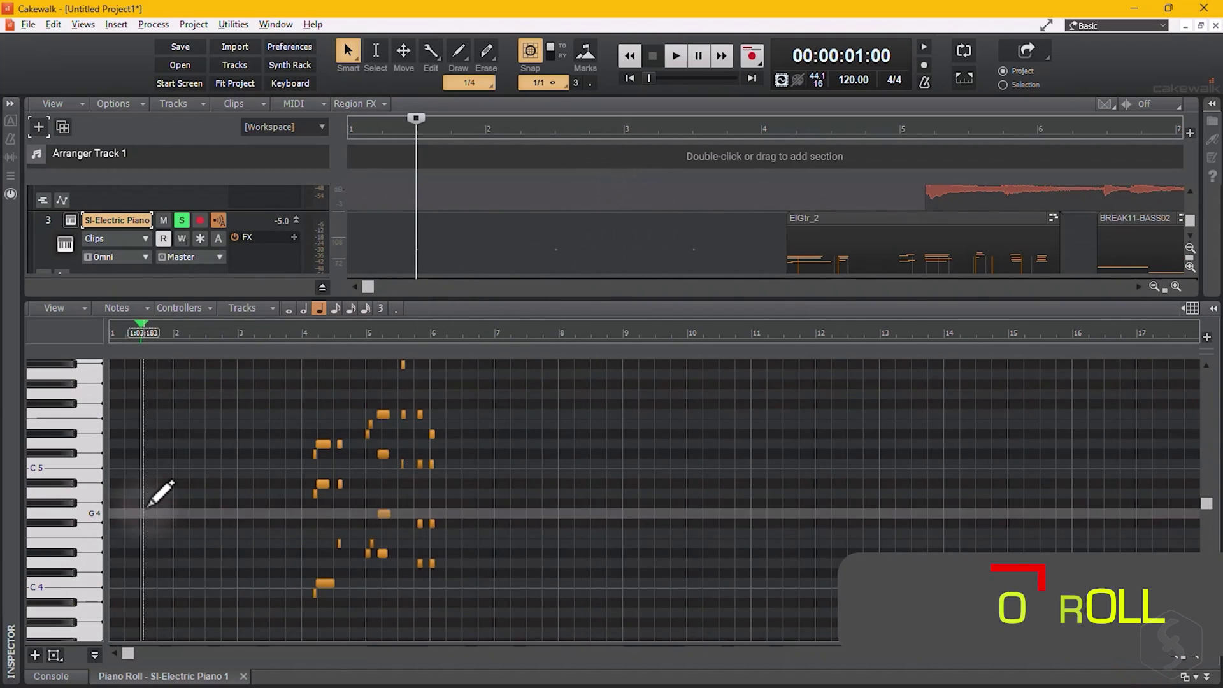
scroll(145, 492, up, 4)
scroll(1214, 540, down, 3)
scroll(1219, 545, down, 4)
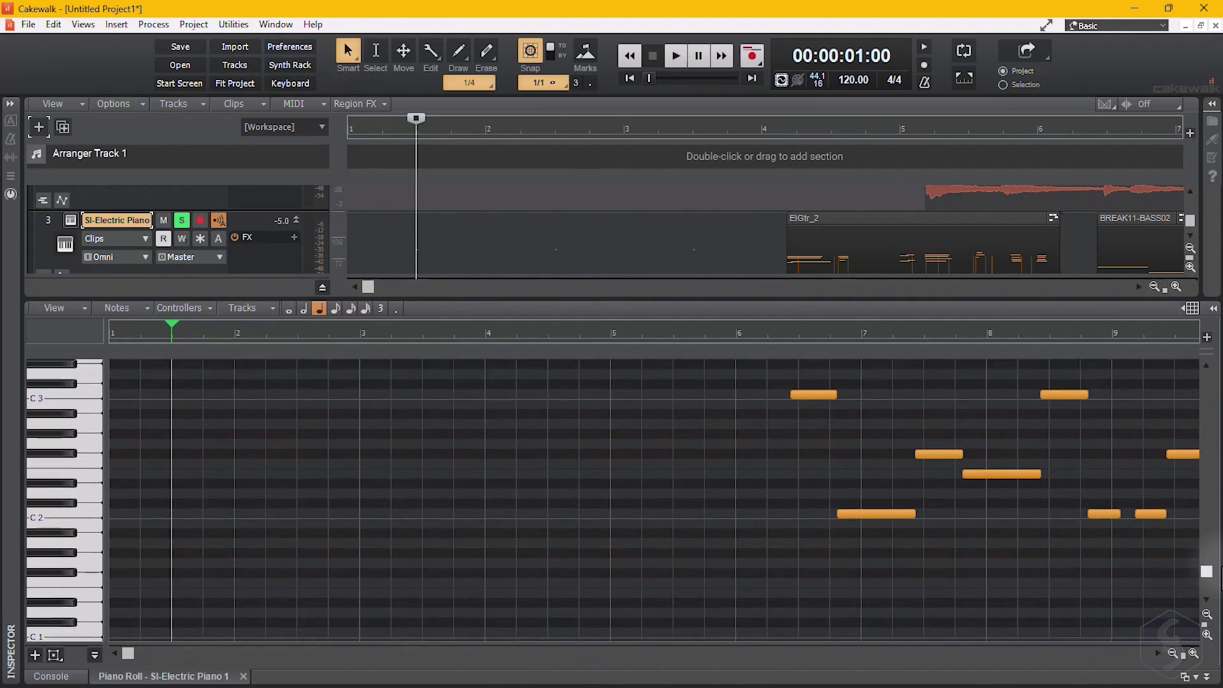
scroll(1219, 536, up, 3)
scroll(1220, 521, up, 3)
scroll(1220, 521, down, 3)
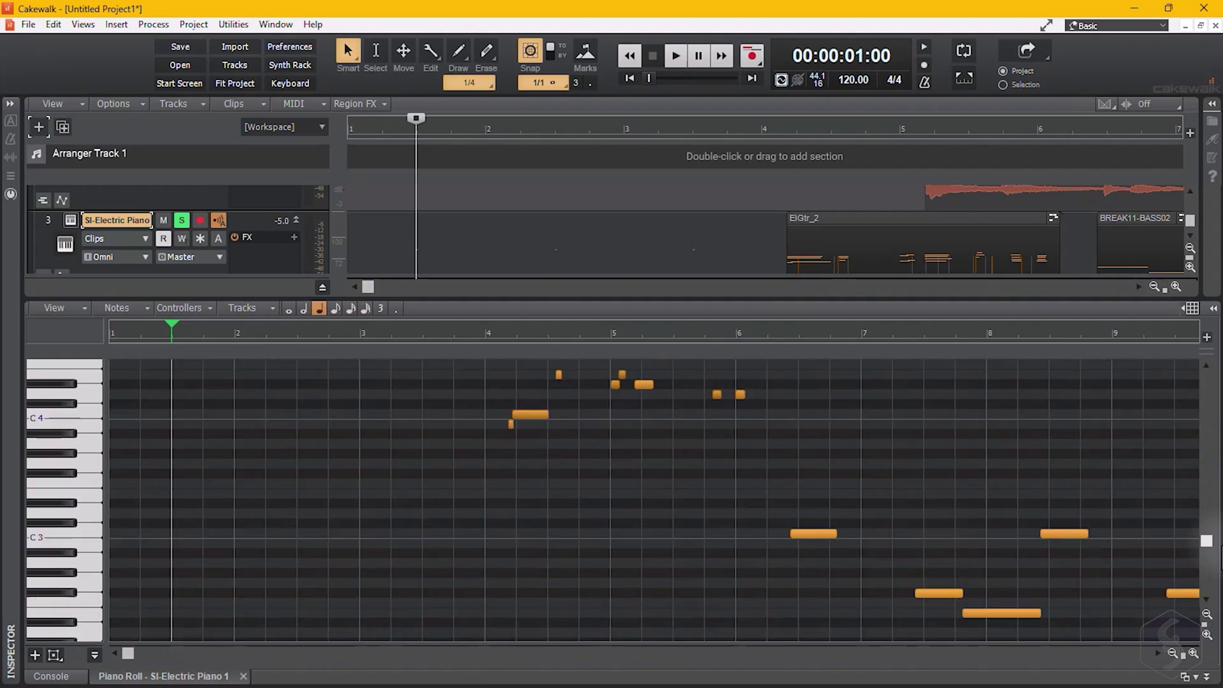
scroll(1220, 521, up, 3)
scroll(125, 449, up, 2)
click(82, 437)
click(85, 415)
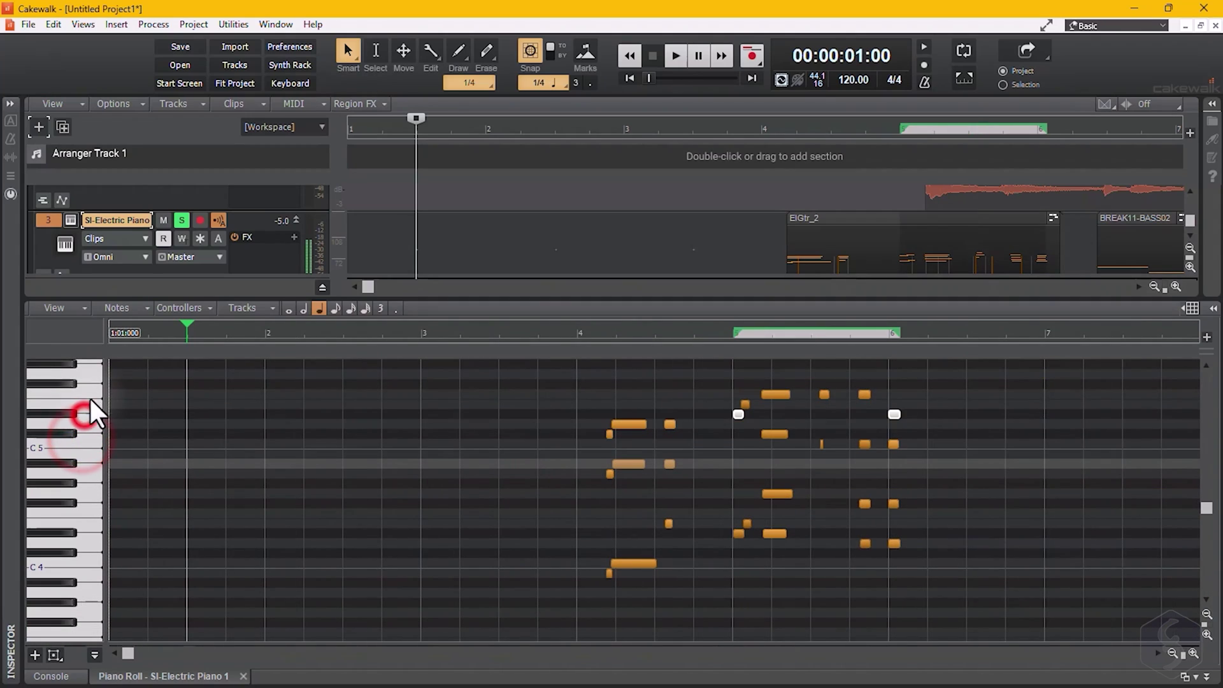
click(85, 478)
click(81, 517)
click(79, 566)
click(84, 493)
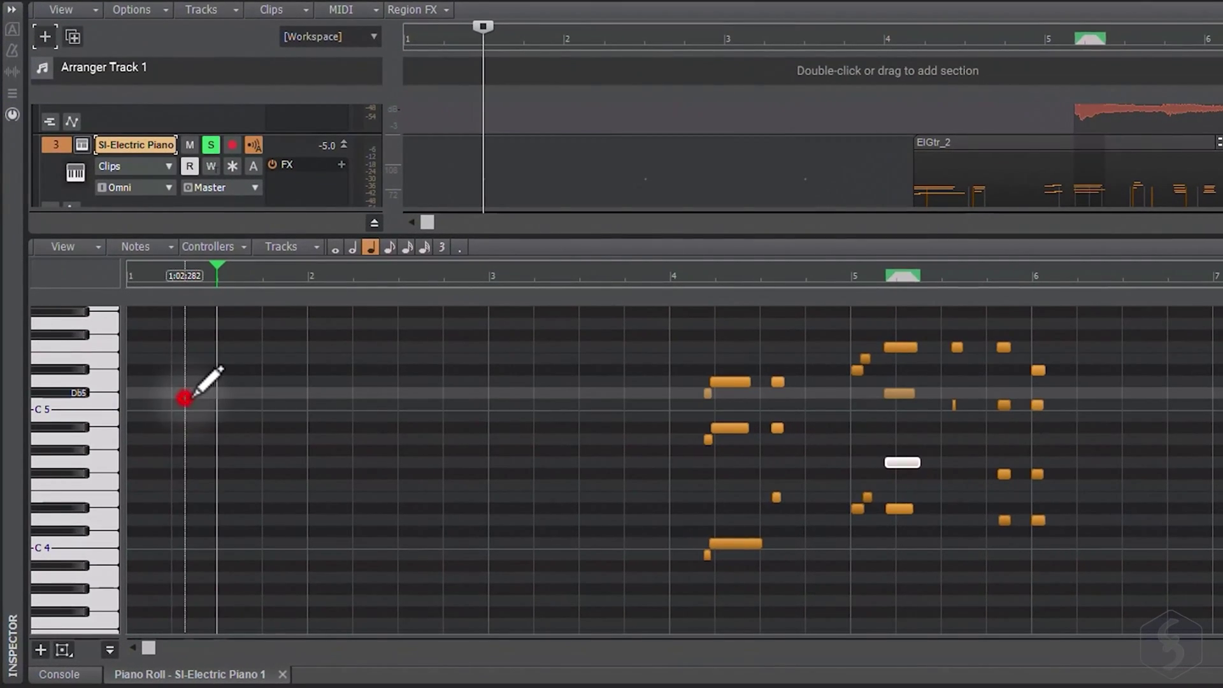
Draw high notes in bars 1-2 and two E4 notes, then select their time range.
click(185, 398)
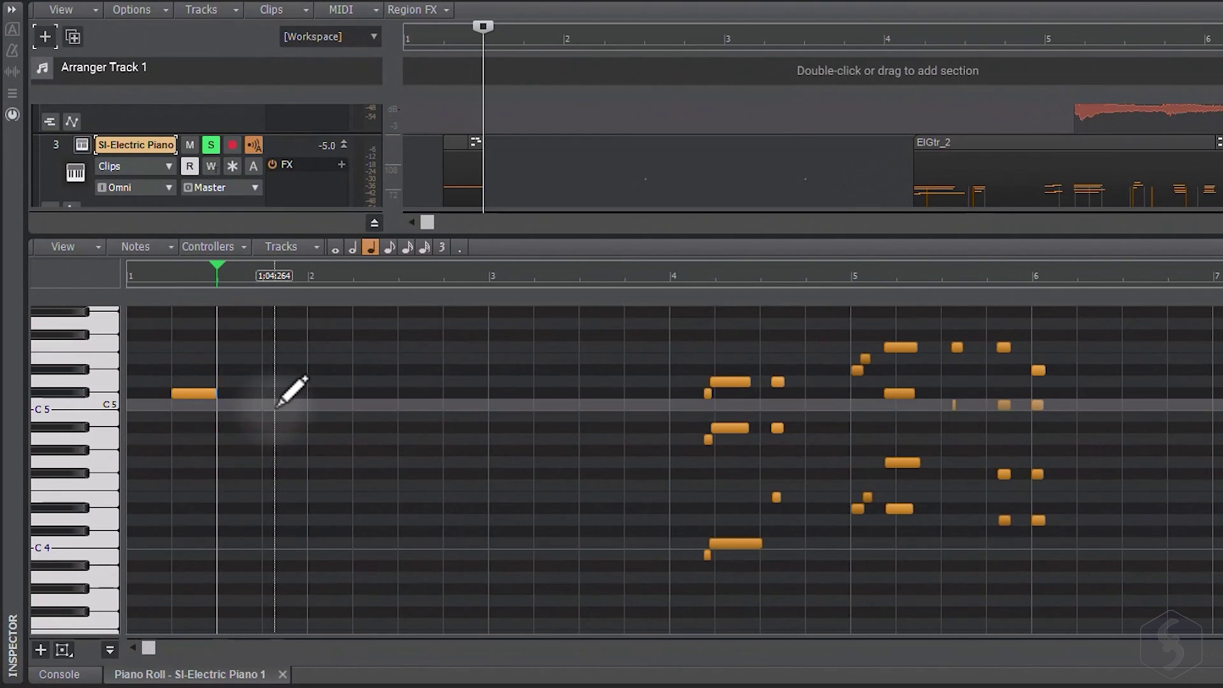
click(274, 405)
click(354, 405)
click(401, 497)
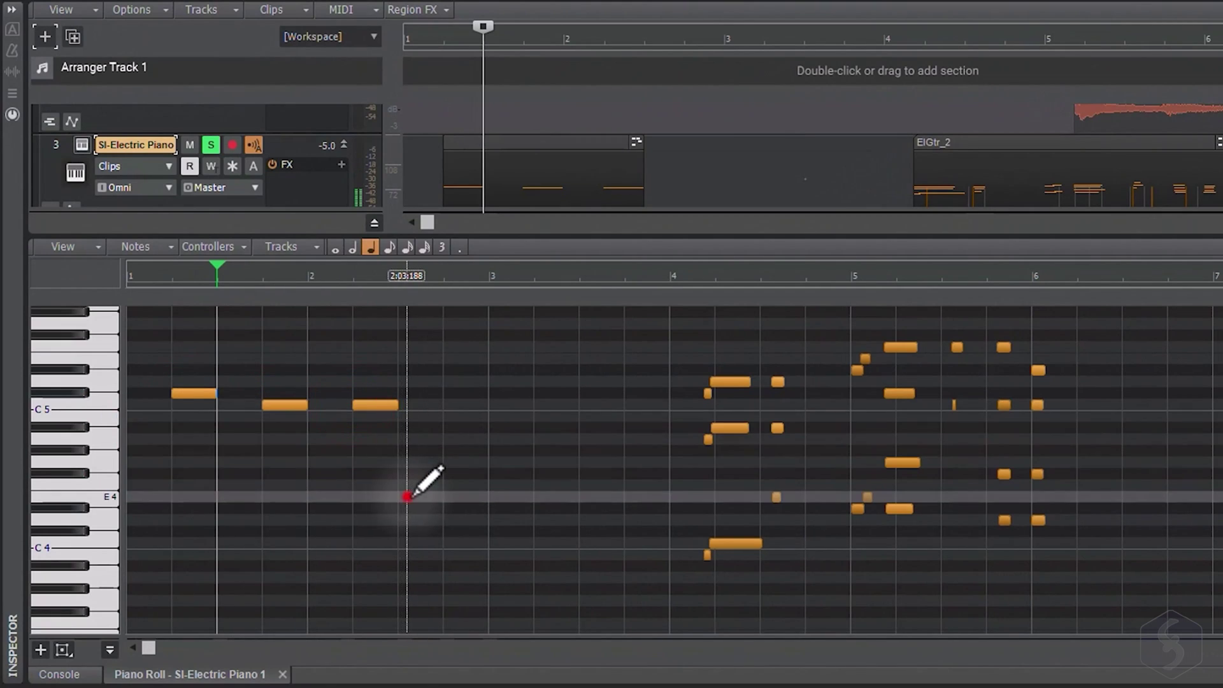
click(490, 497)
drag(284, 276, 656, 274)
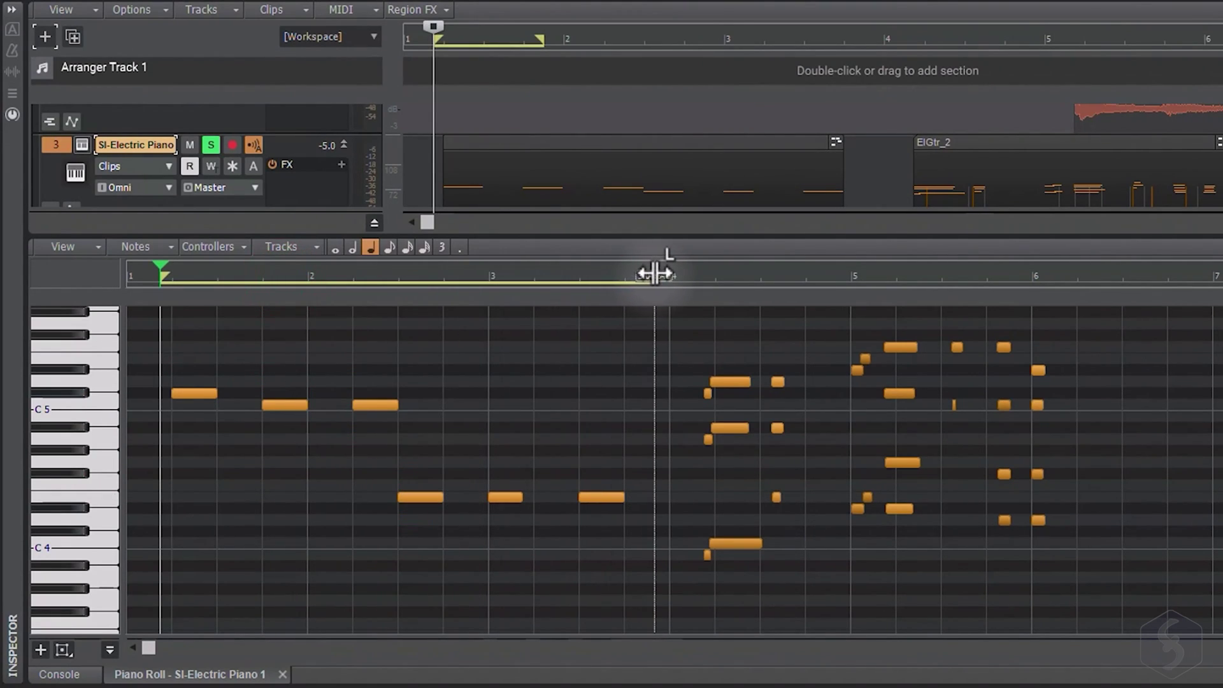
Play the melody, raise the third high note, delete then restore a low note, add a long G4.
key(space)
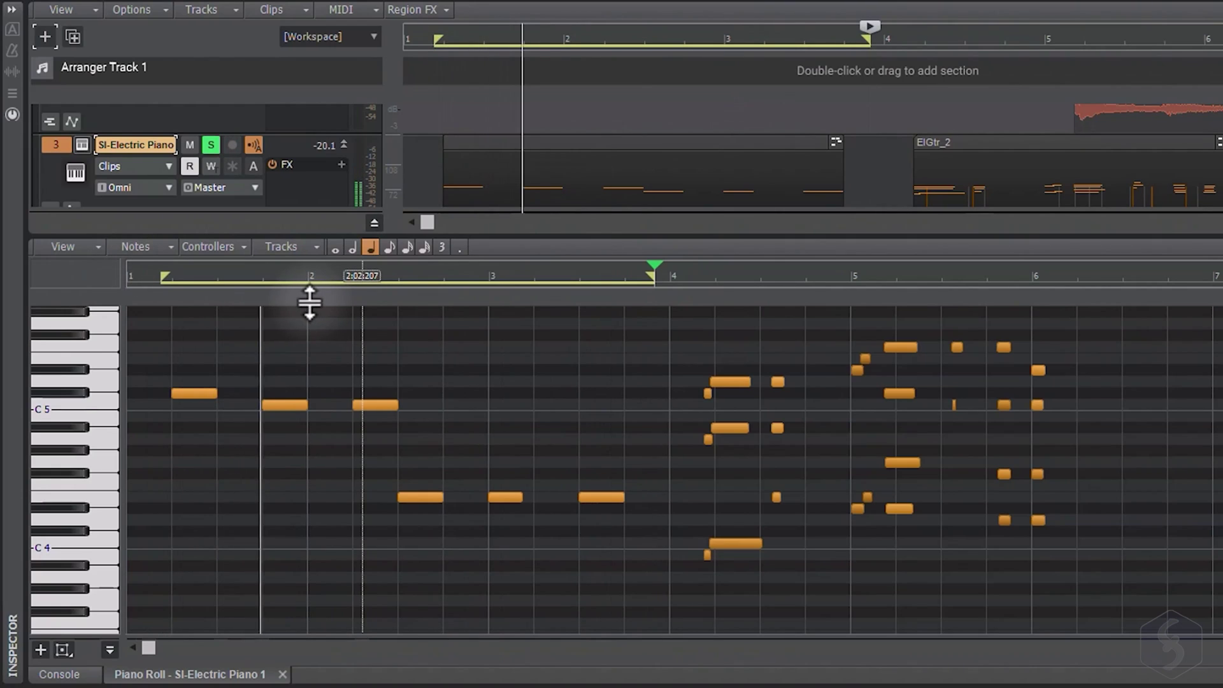
drag(380, 404, 380, 347)
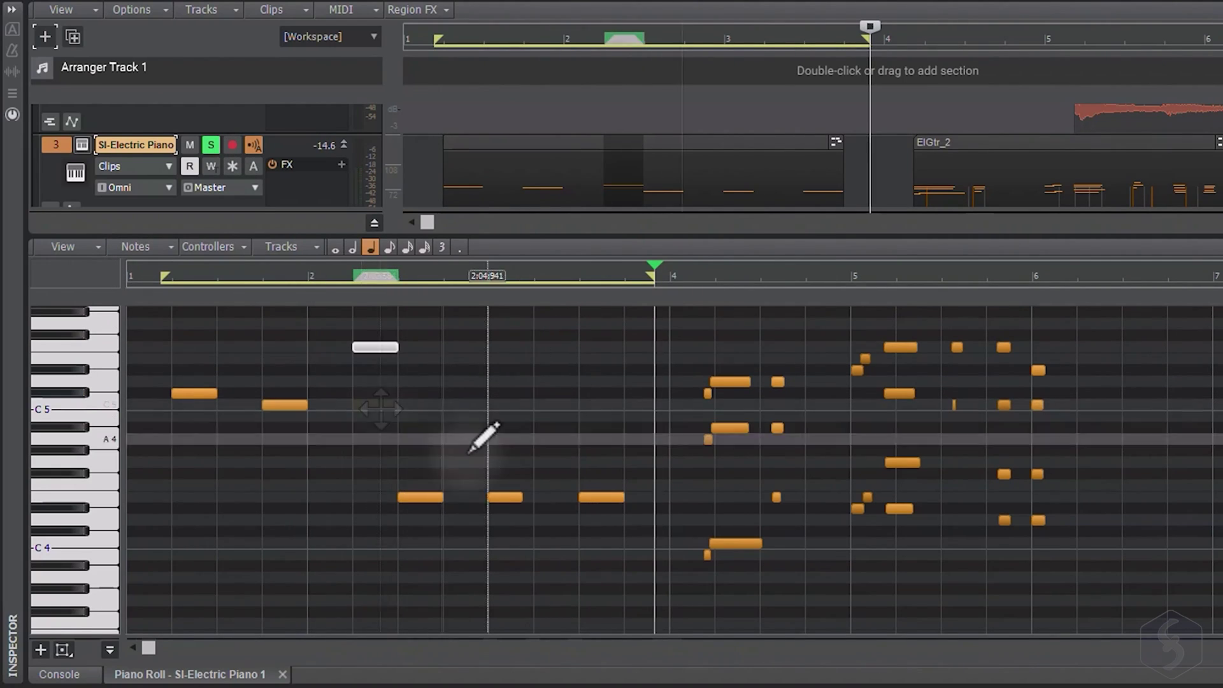
mouse_move(424, 499)
mouse_down()
mouse_move(323, 503)
mouse_move(425, 451)
mouse_up()
key(Delete)
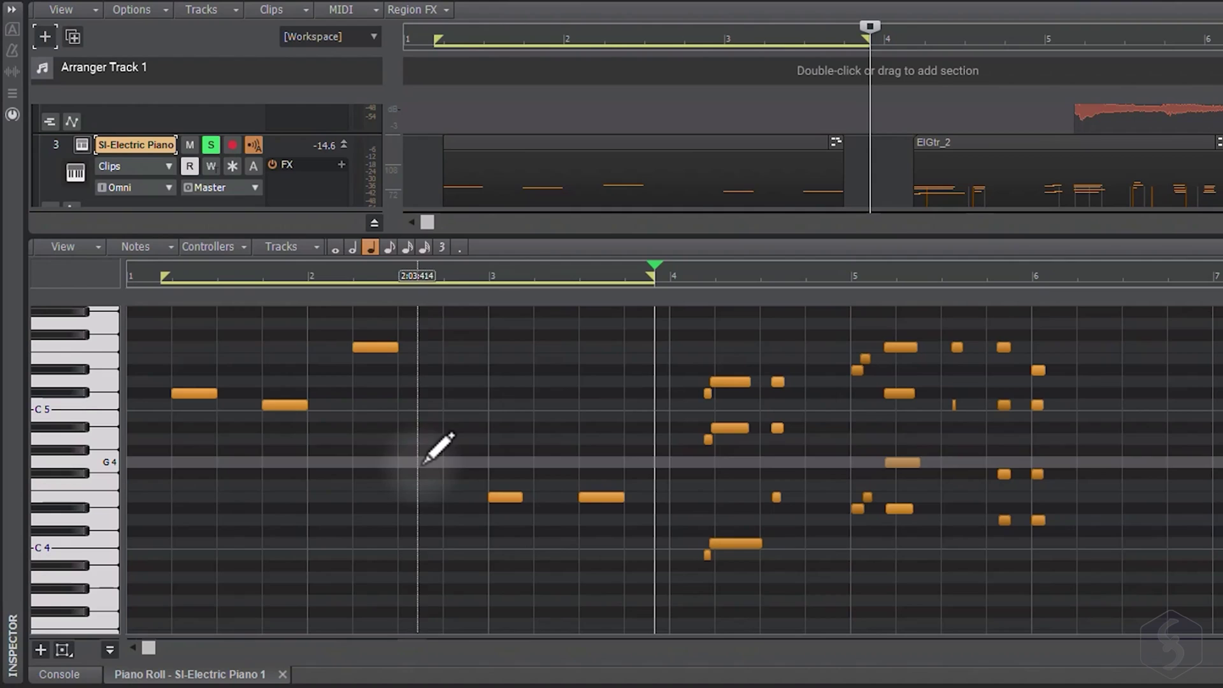
key(ctrl+z)
click(304, 282)
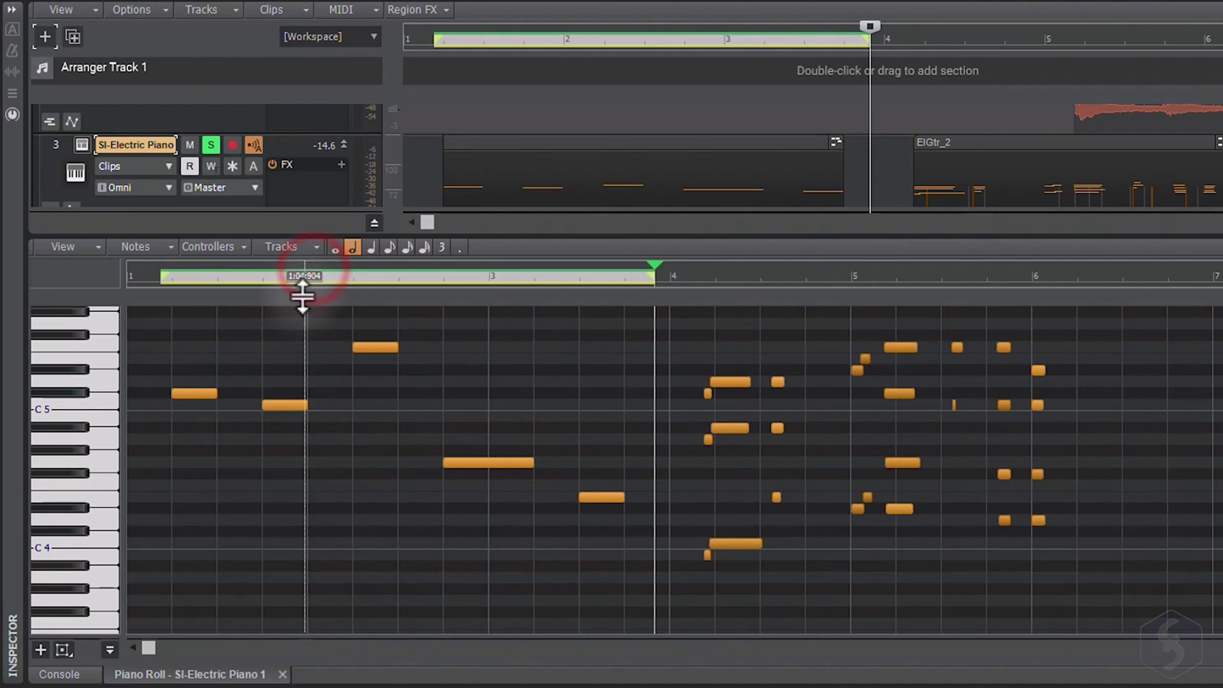
scroll(246, 437, up, 3)
scroll(361, 409, up, 2)
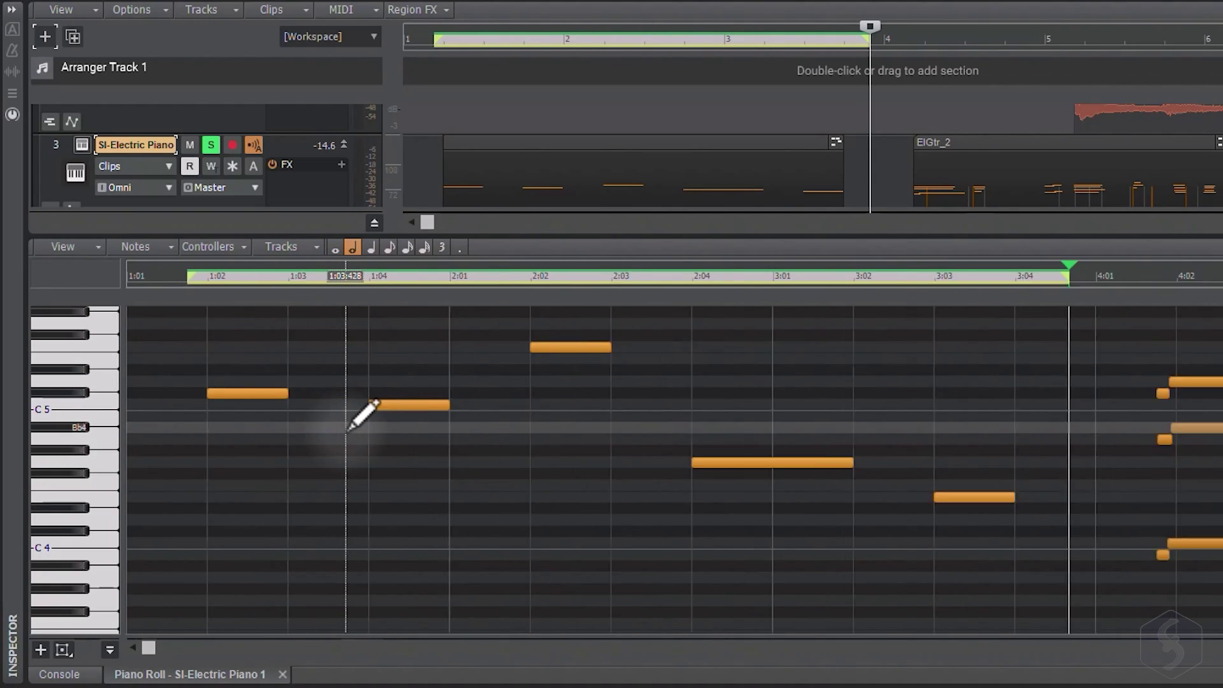
scroll(360, 414, down, 2)
scroll(328, 429, down, 2)
scroll(328, 430, up, 2)
scroll(328, 430, up, 1)
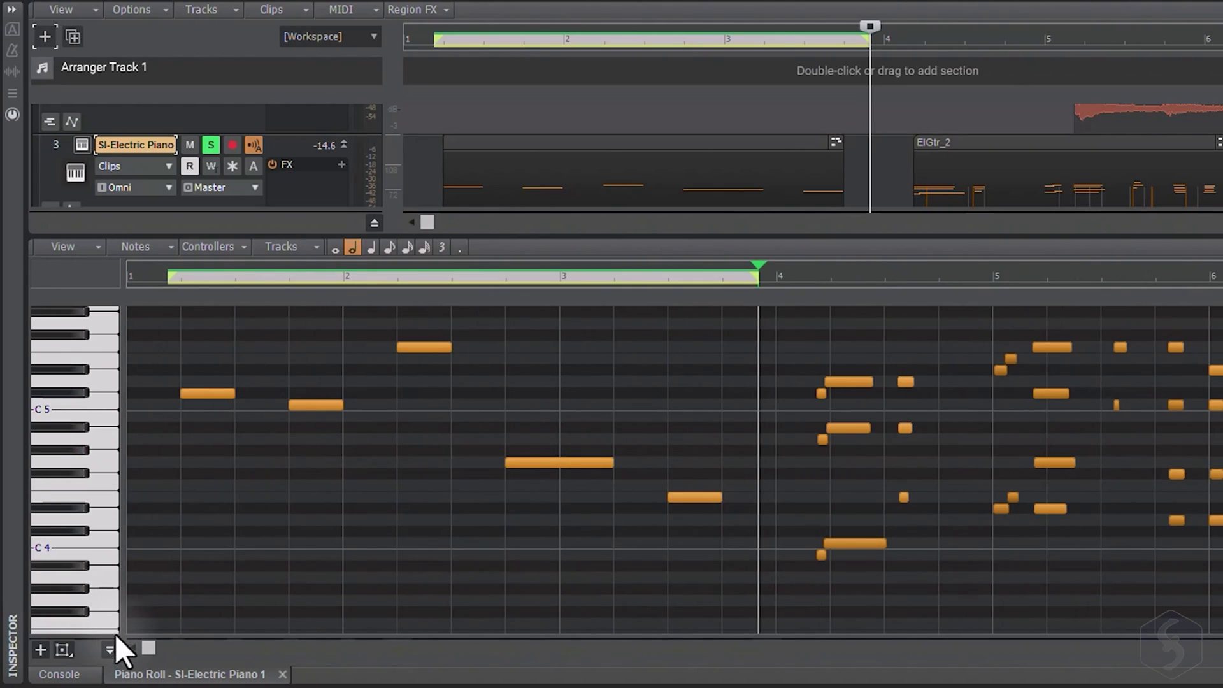
Show the Velocity lane and push the first note's velocity up to 127.
click(109, 649)
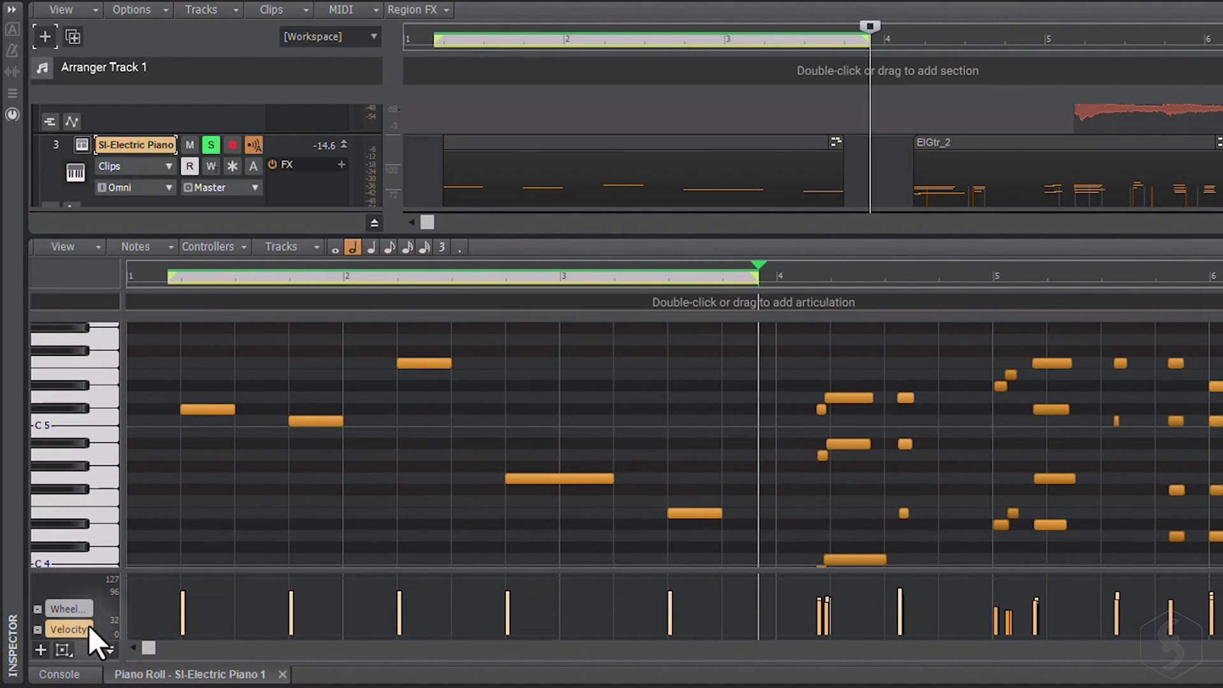
click(80, 614)
mouse_move(183, 612)
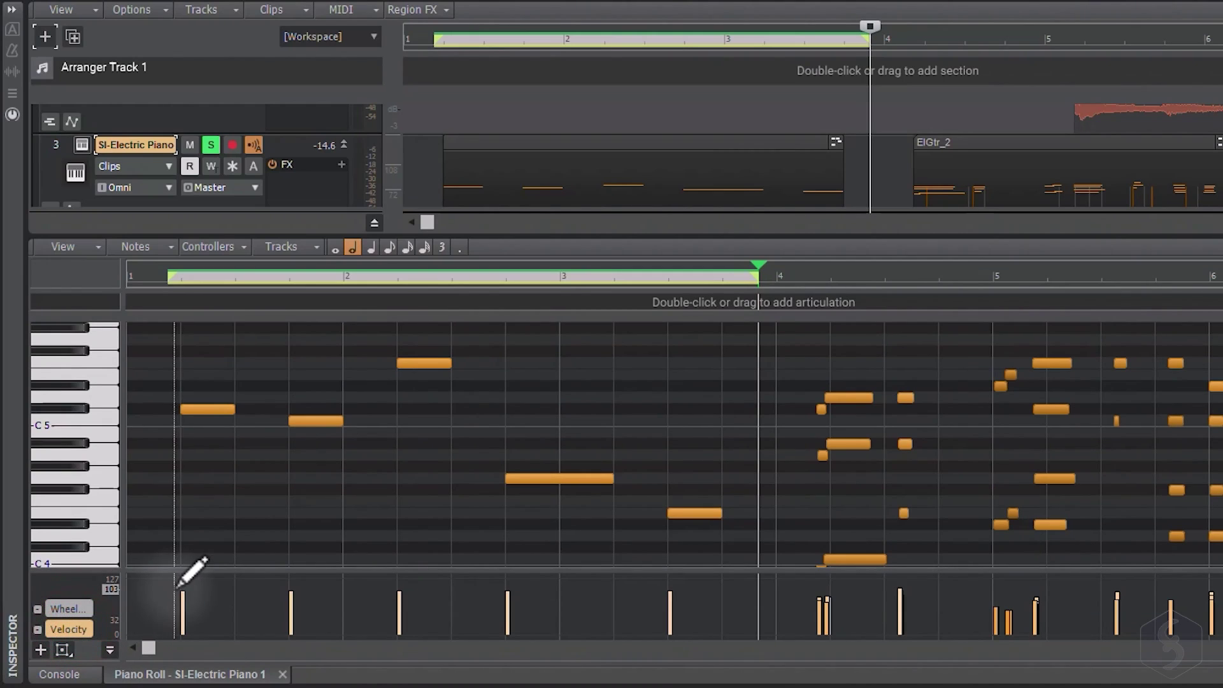
mouse_move(183, 593)
mouse_down()
mouse_move(182, 621)
mouse_move(188, 570)
mouse_up()
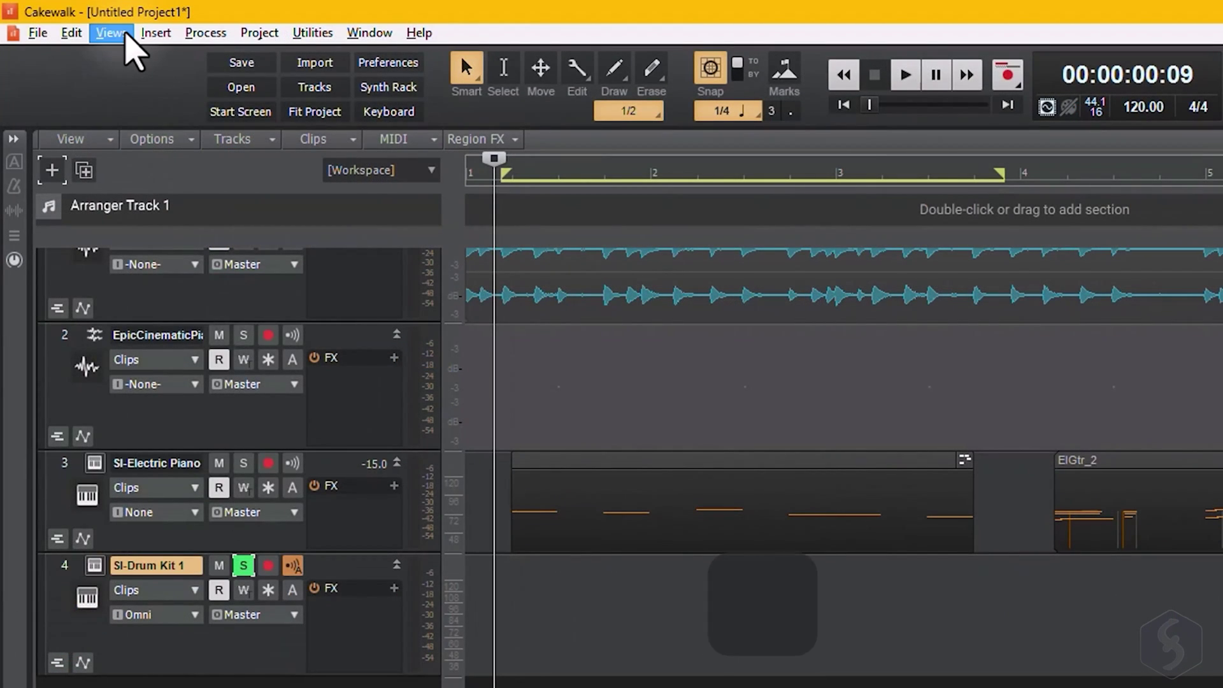
Open SI-Drum Kit 1's Step Sequencer, test B3 and G#3 steps, and reset Beats to 4.
click(111, 32)
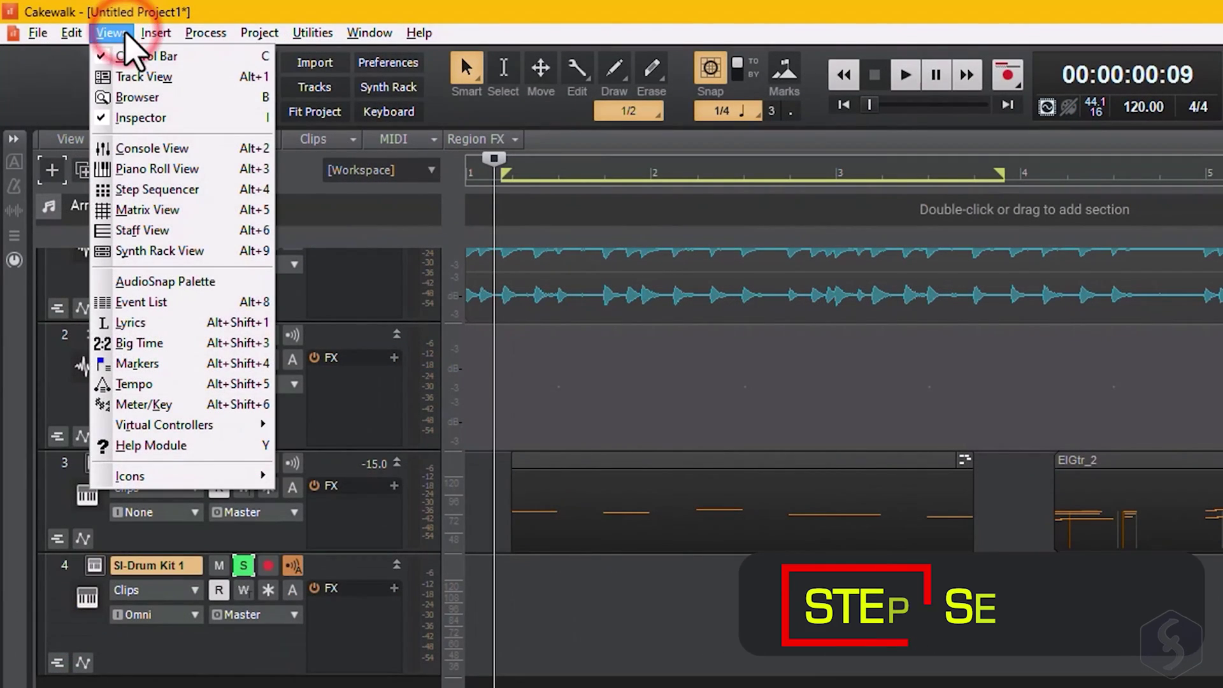
click(162, 189)
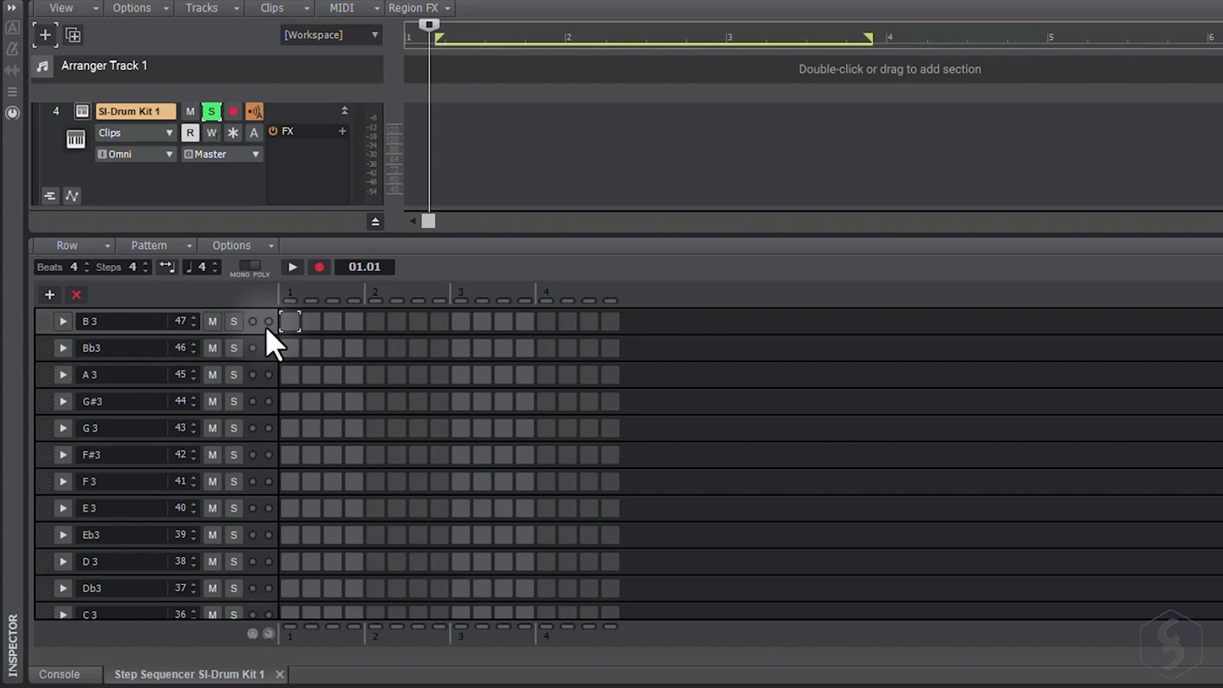
click(289, 322)
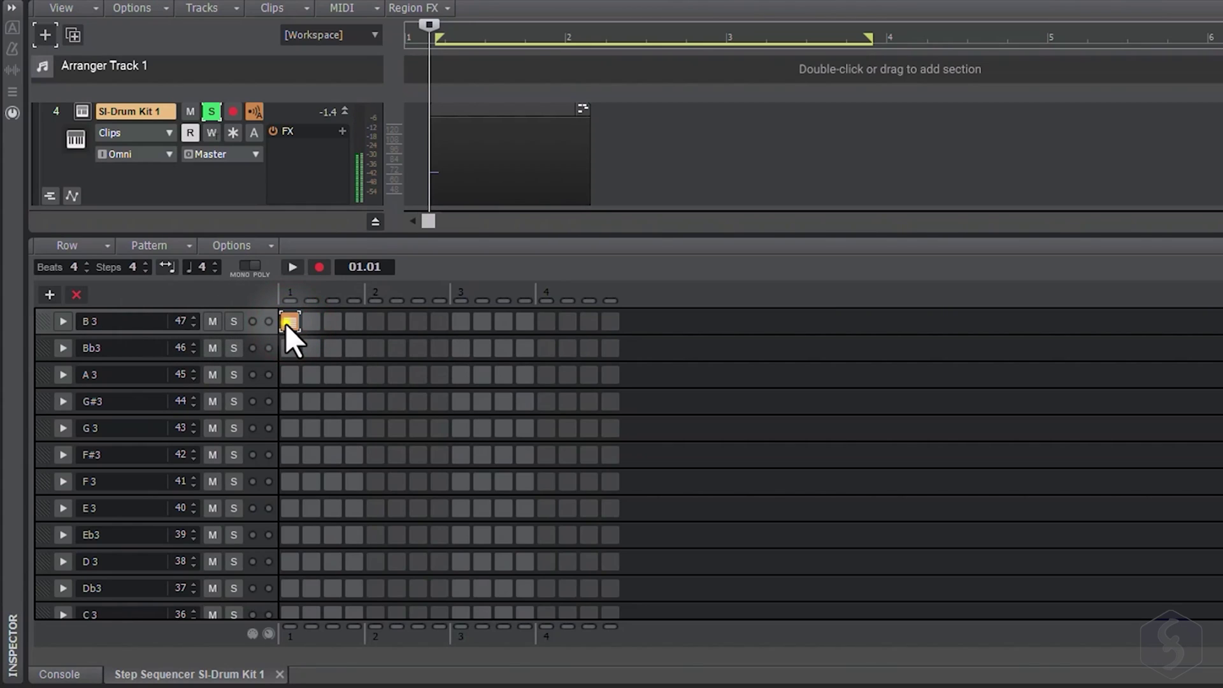
click(285, 325)
click(333, 349)
click(311, 401)
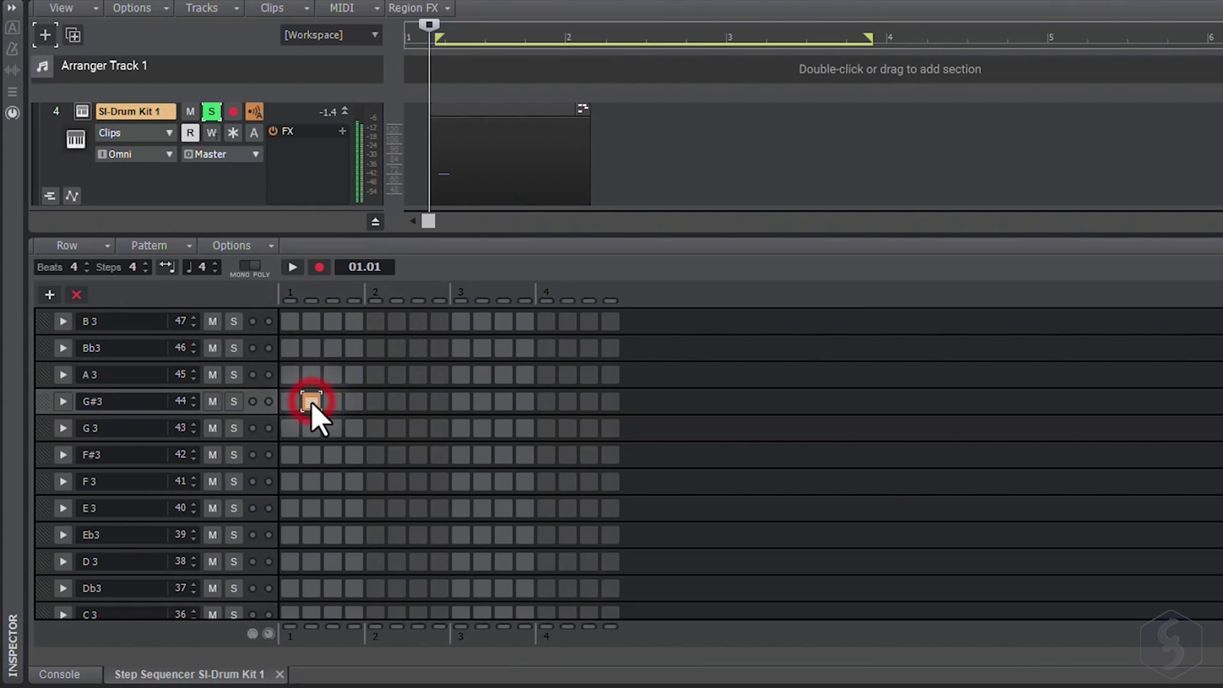
click(330, 427)
click(331, 455)
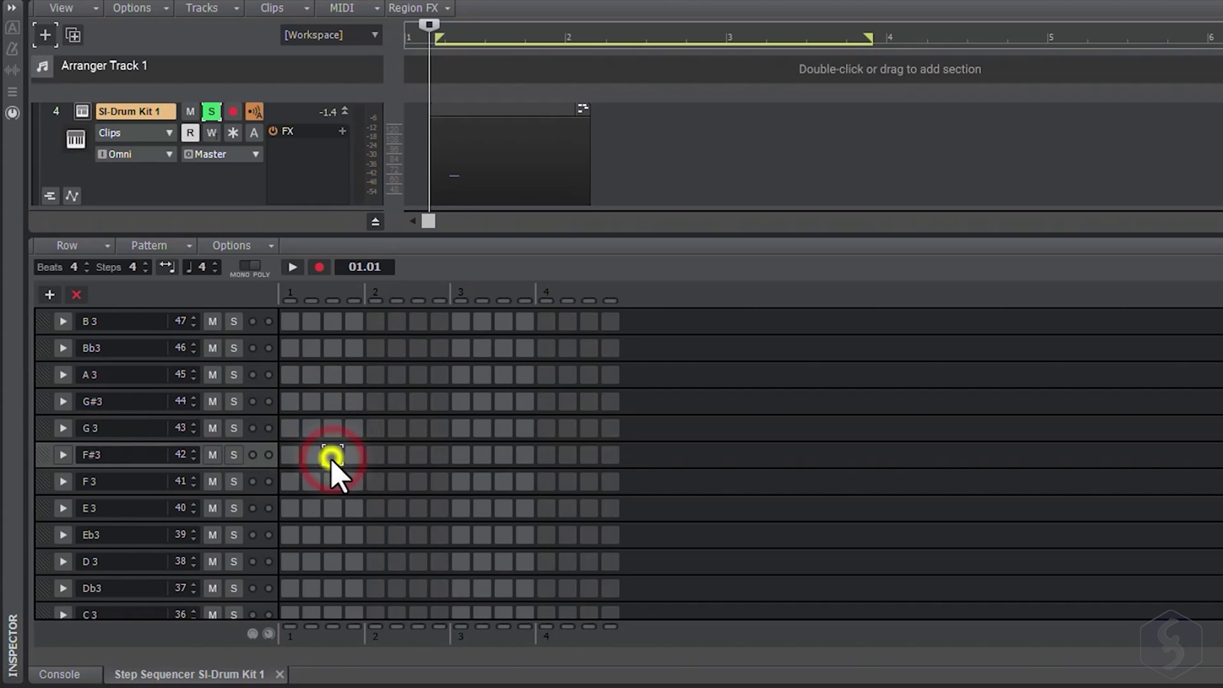
click(86, 265)
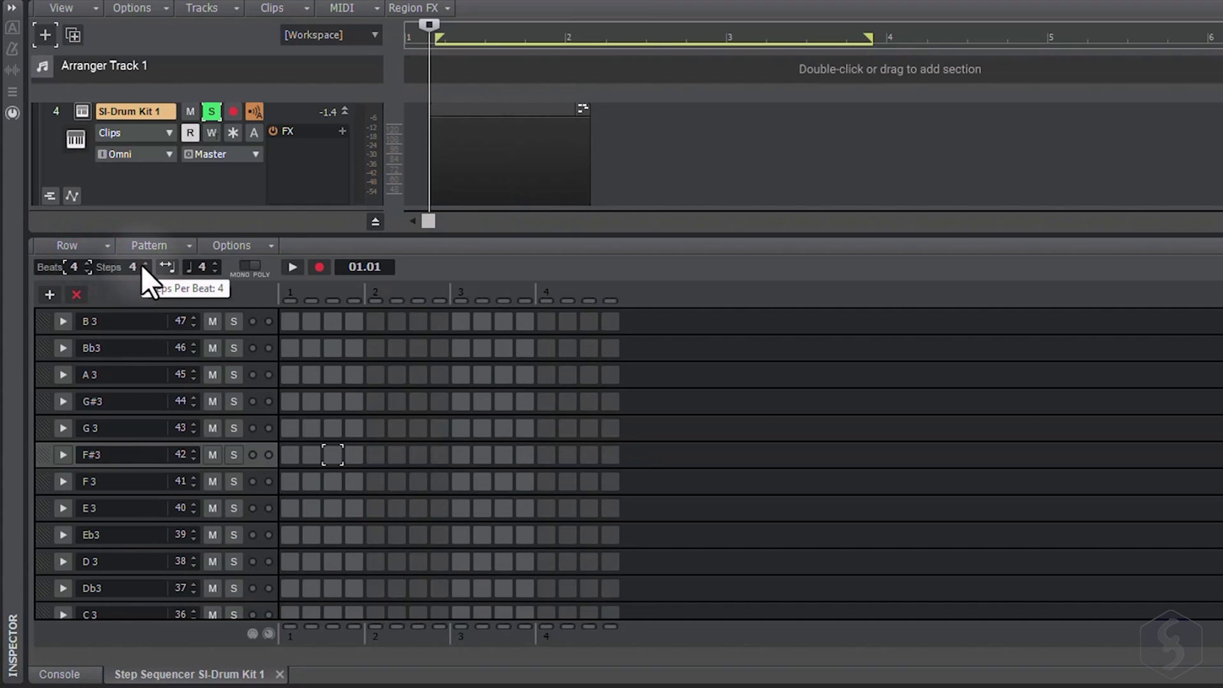
Loop playback and enable B3 steps 1, 4, 9, 11, Bb3 steps 2, 10, and two G#3 hits.
click(293, 268)
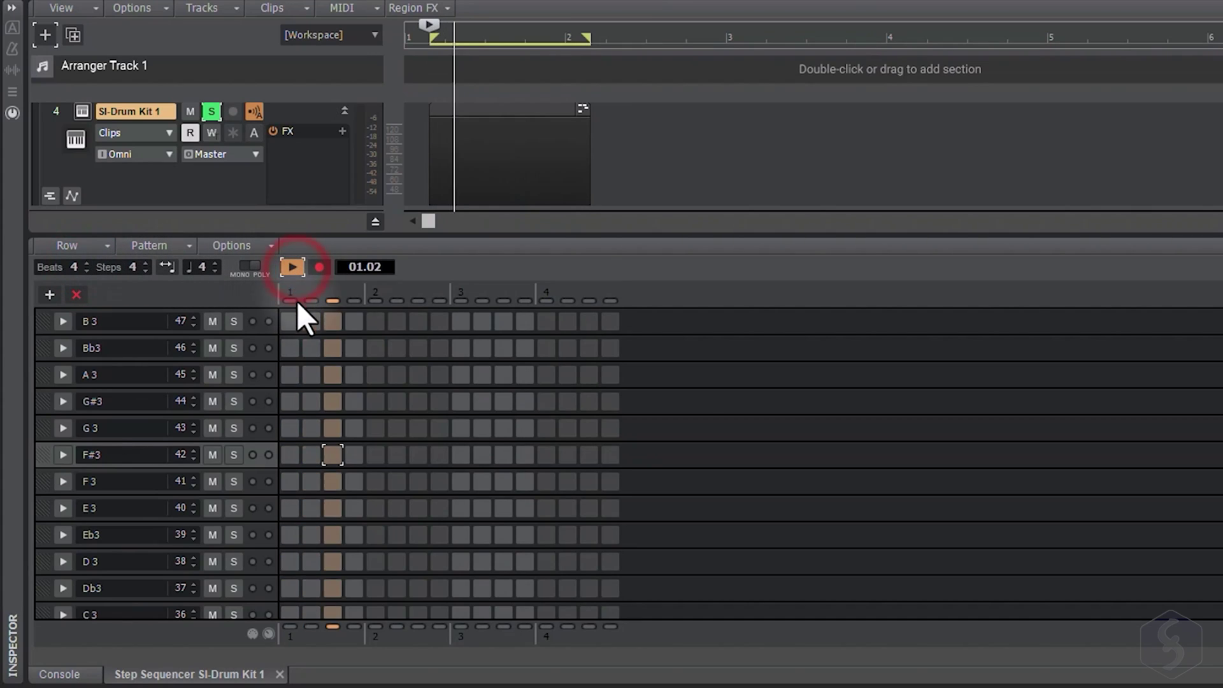
click(290, 322)
click(349, 323)
click(461, 322)
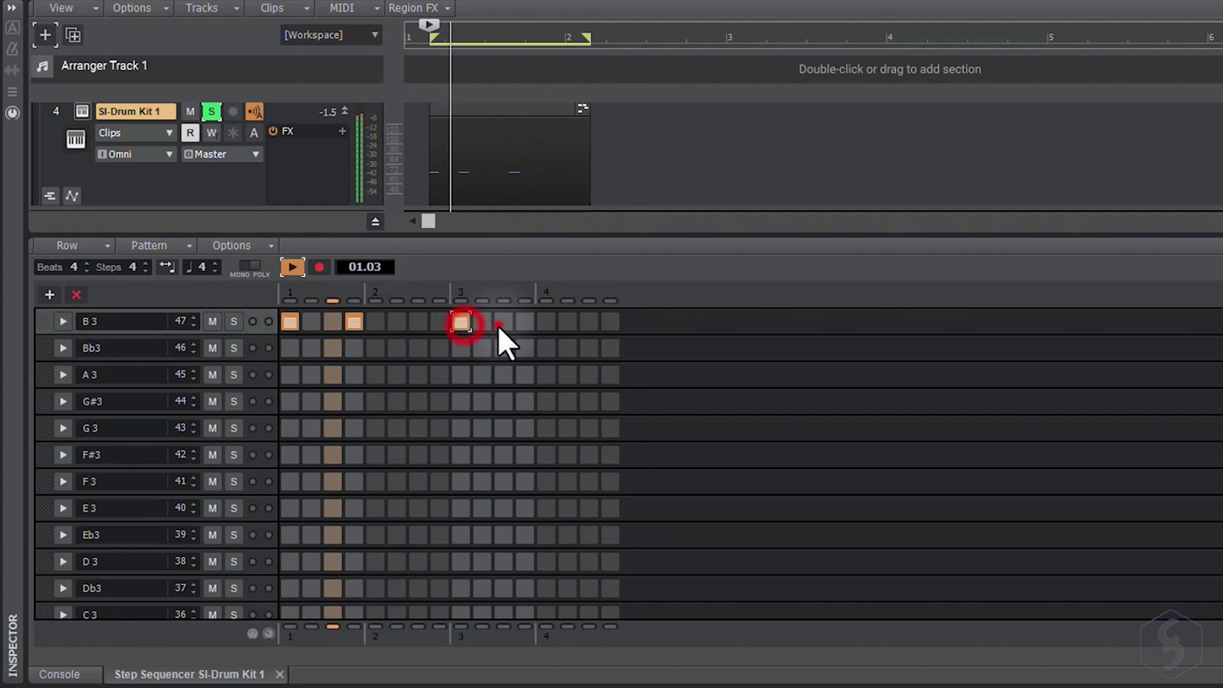
click(504, 322)
click(311, 348)
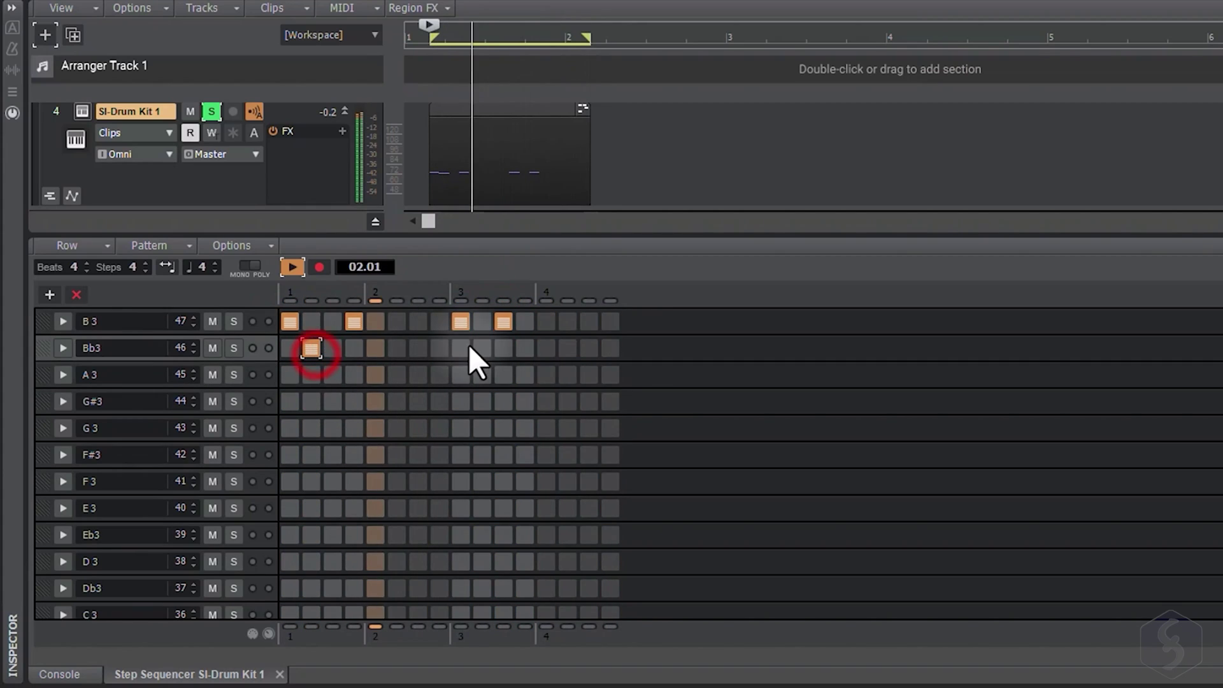
click(482, 348)
click(310, 401)
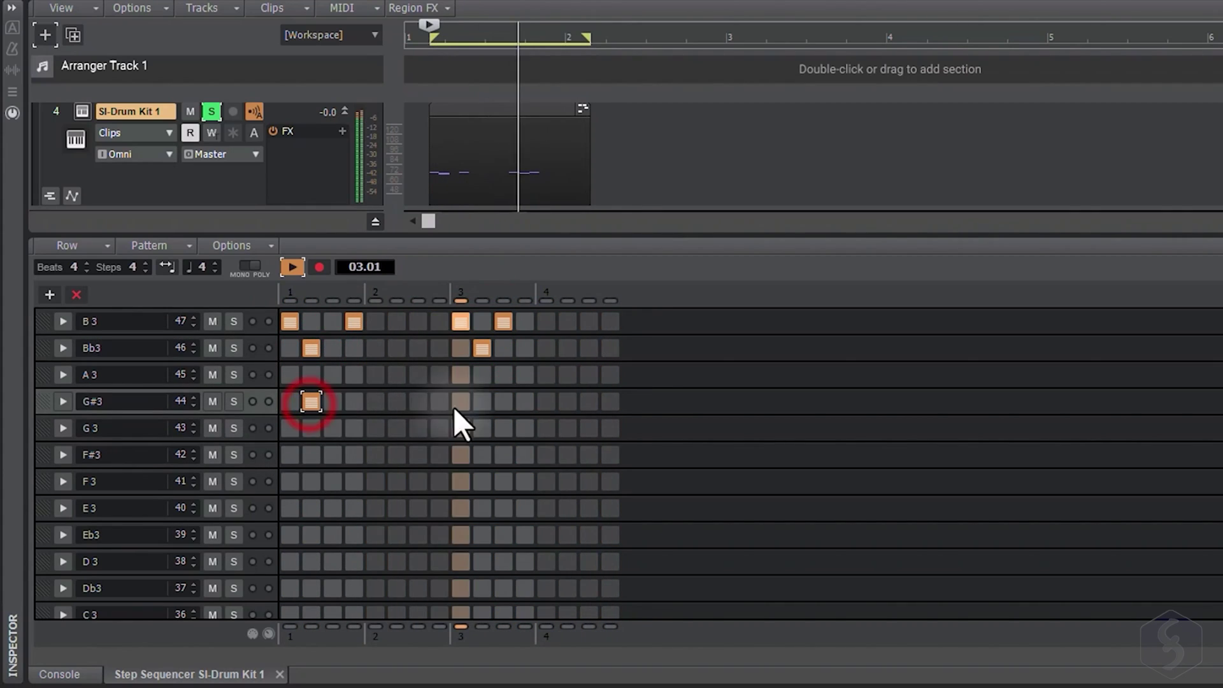
click(332, 402)
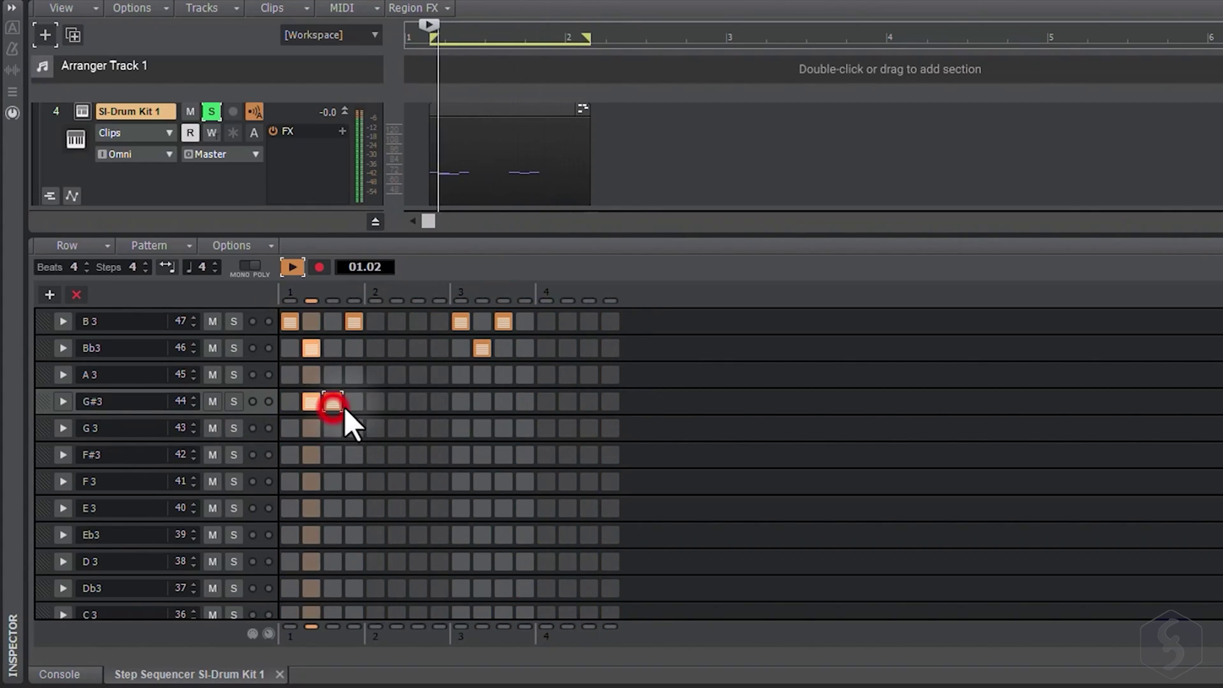
Mute and unmute the B3 row, then solo it.
click(210, 320)
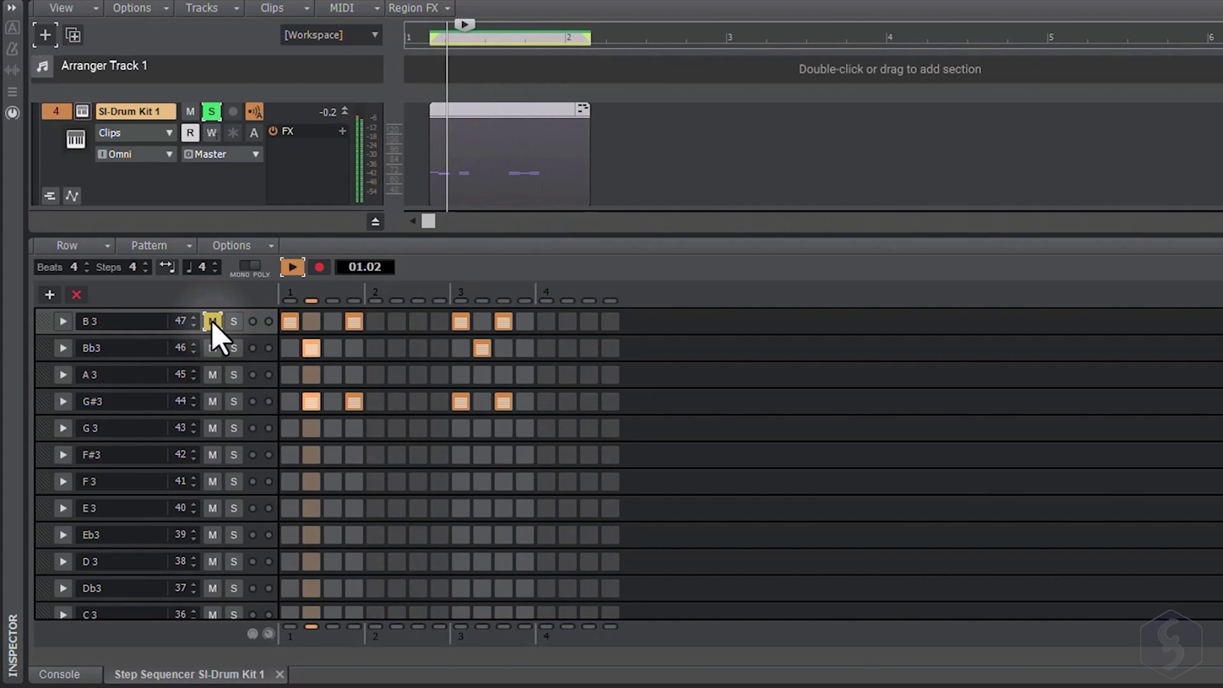
click(212, 320)
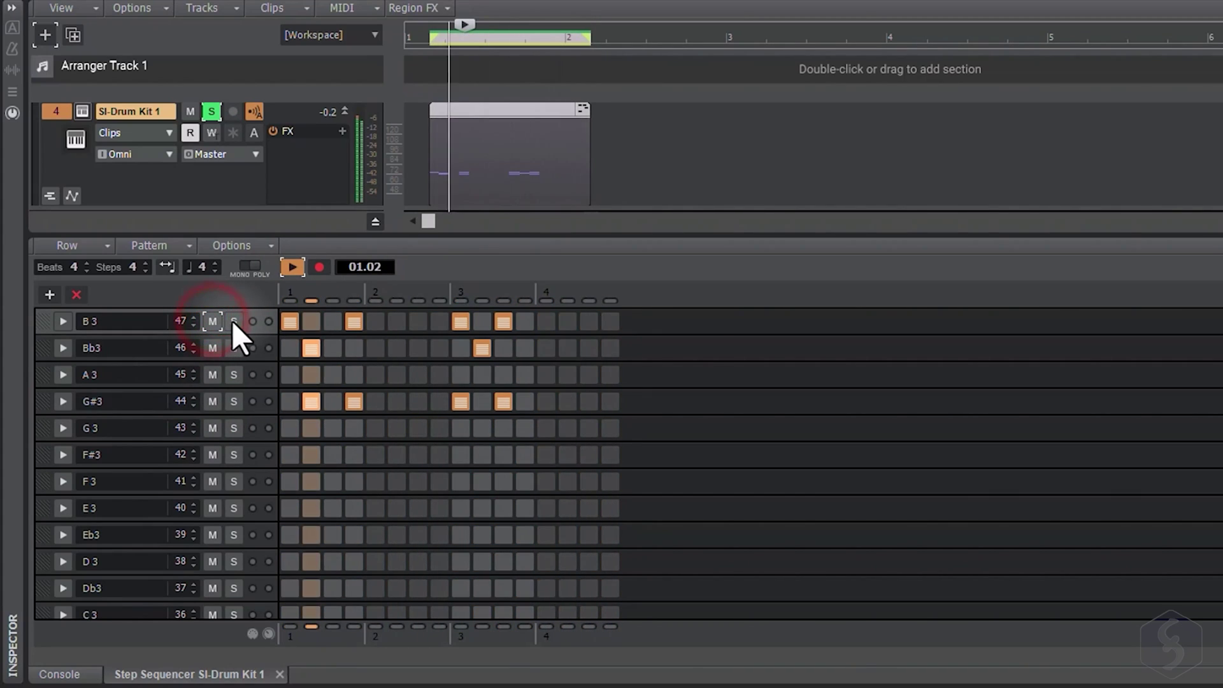
click(234, 321)
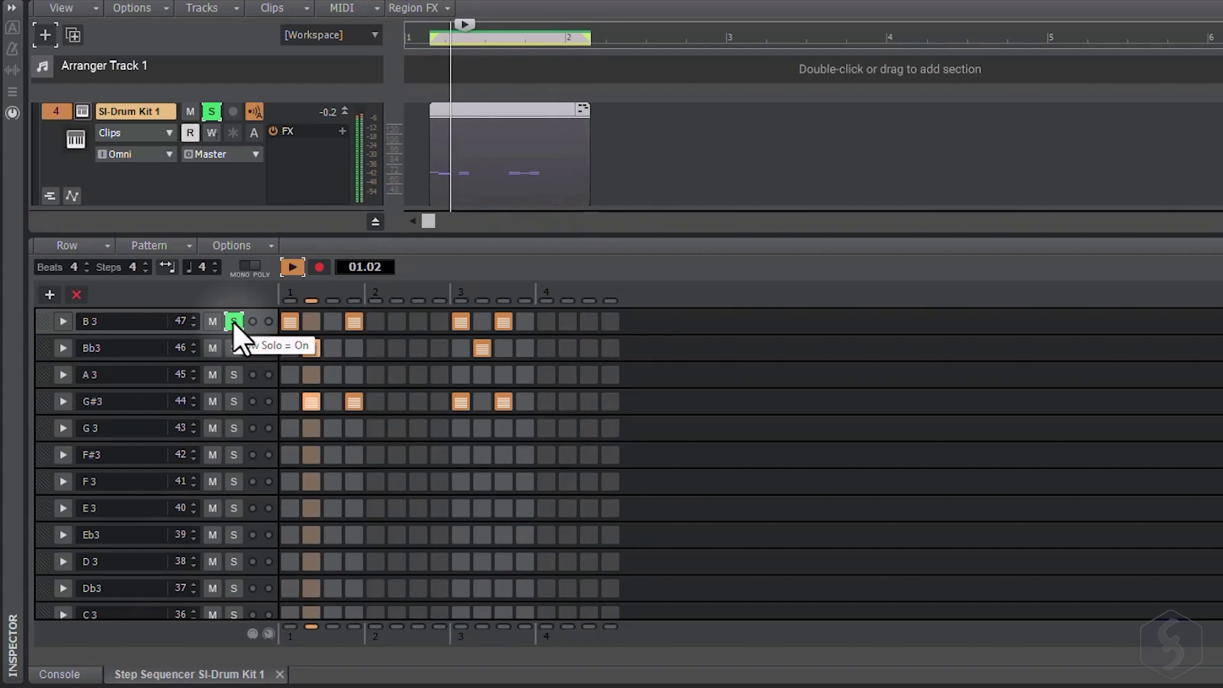
Unsolo B3, set its velocity to 50 and swing to 70, then add and remove a C4 row.
click(234, 322)
click(62, 321)
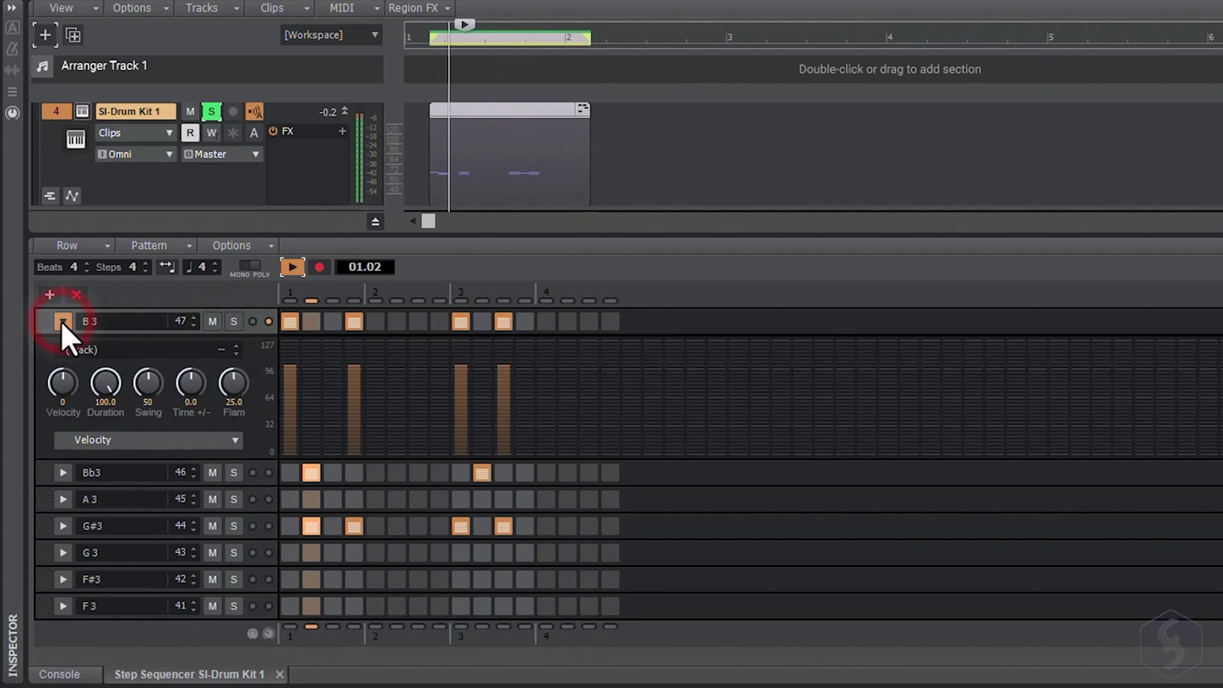
drag(62, 382, 62, 334)
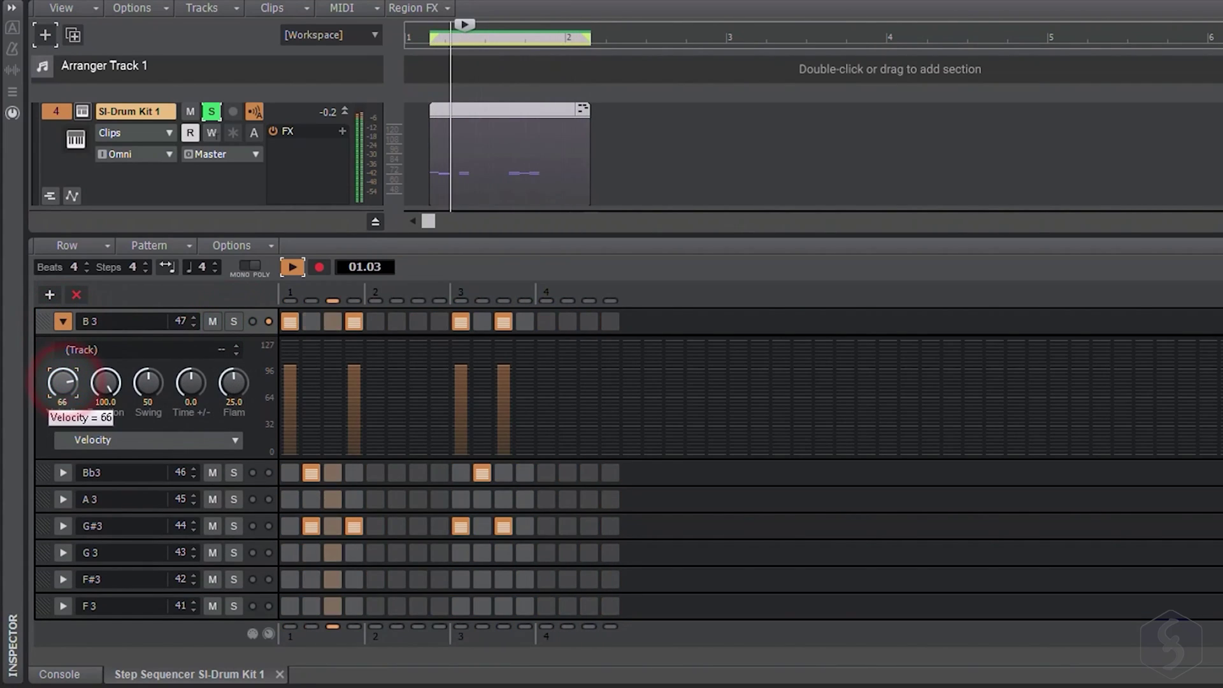
drag(63, 382, 62, 411)
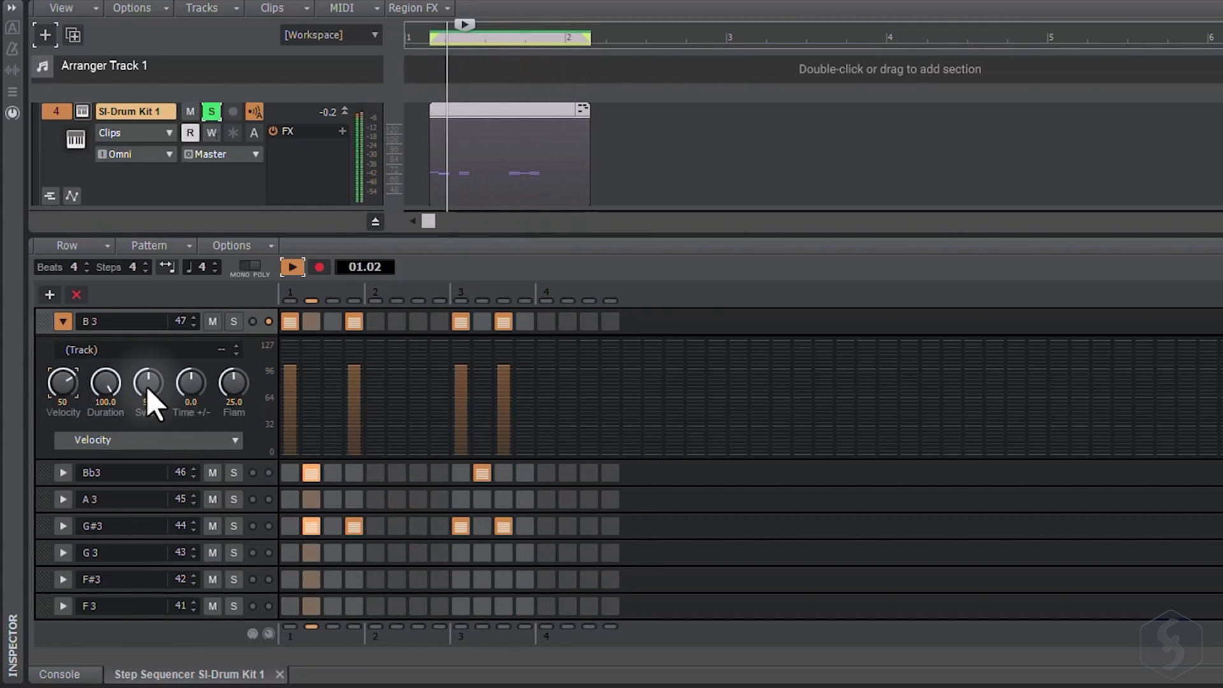
drag(148, 382, 148, 363)
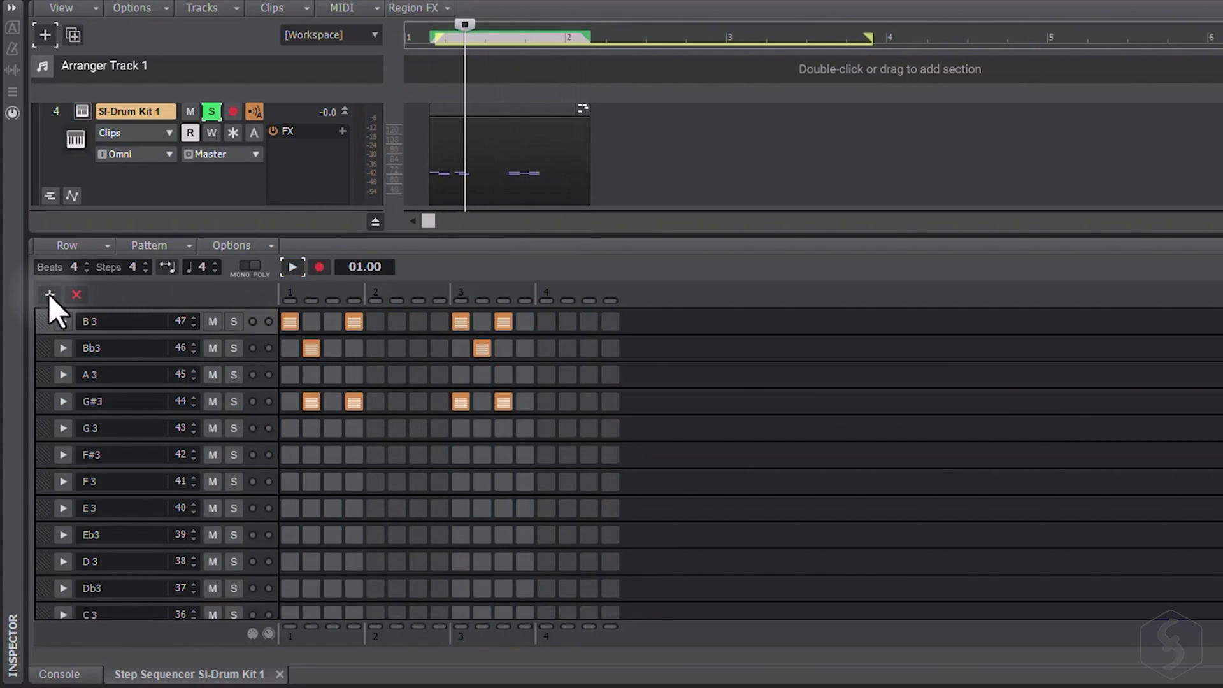
click(49, 293)
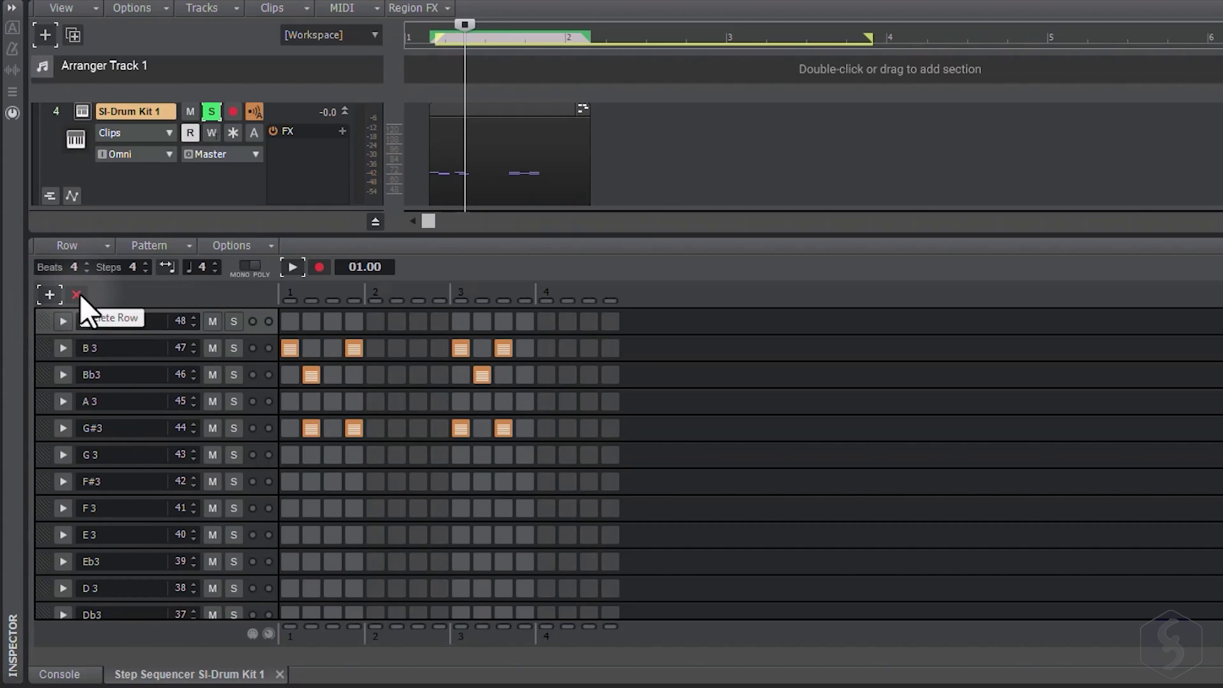
click(77, 294)
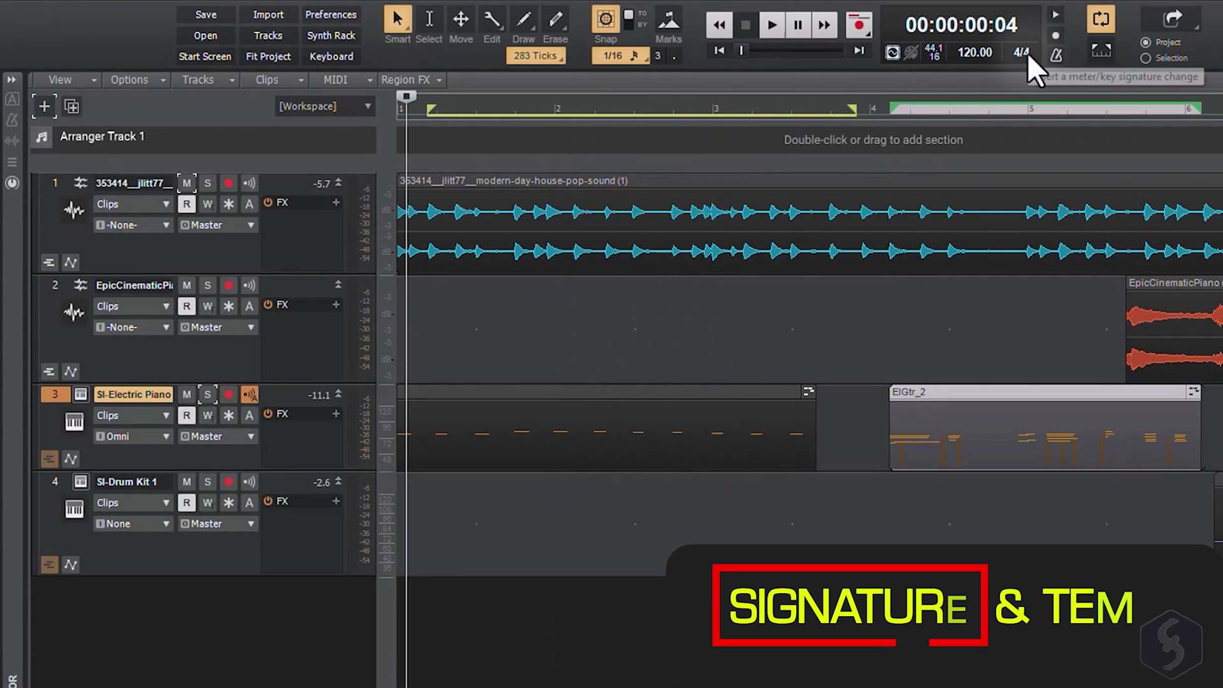
Keep the 4/4 meter, then set the tempo to 50 and finally 250 BPM during playback.
click(1028, 53)
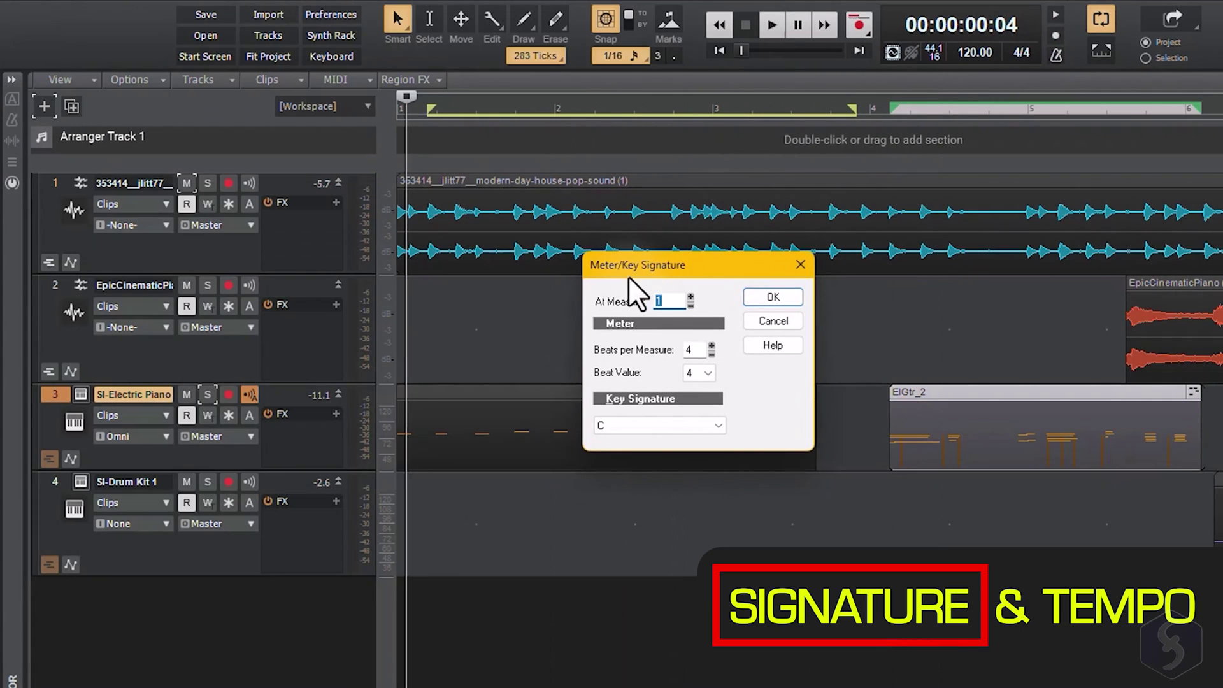
key(Return)
key(space)
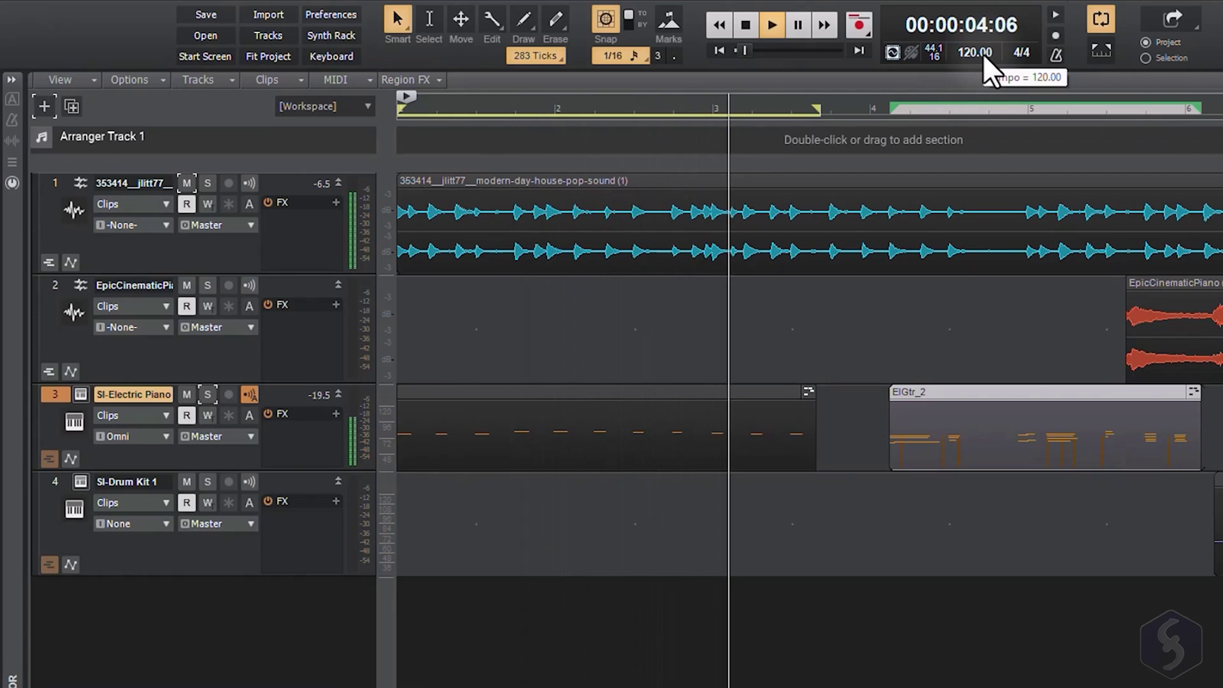
double_click(983, 54)
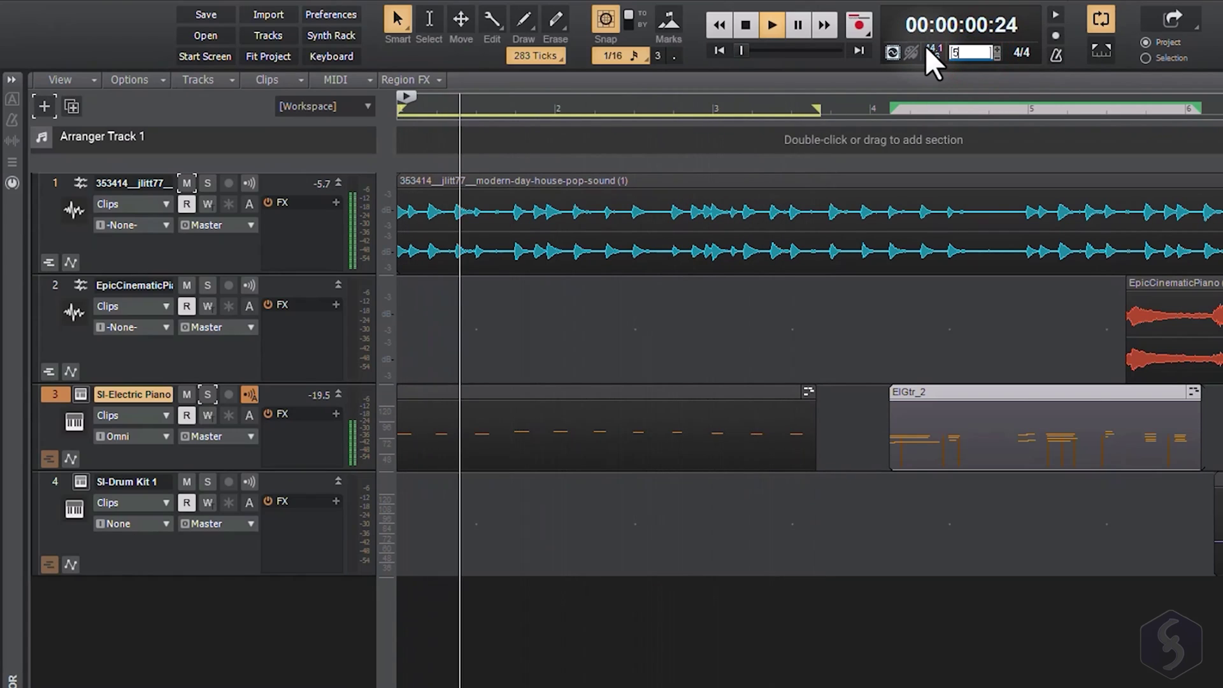
text(50)
key(Return)
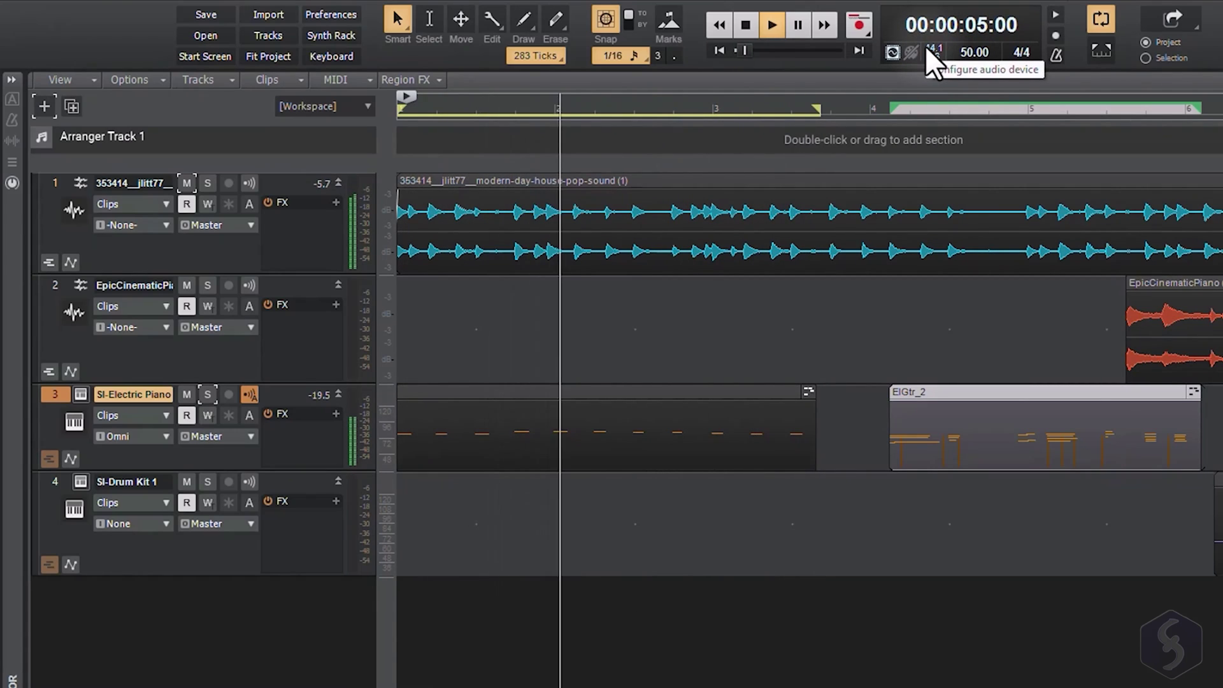
double_click(974, 53)
text(250)
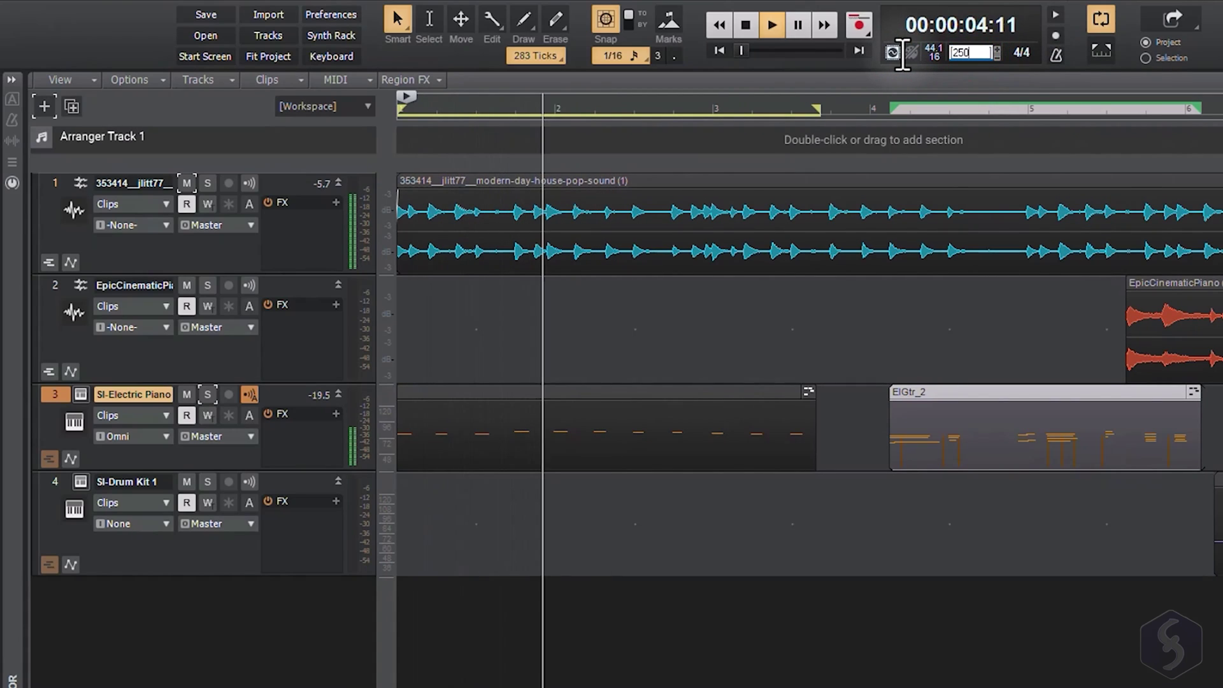
key(Return)
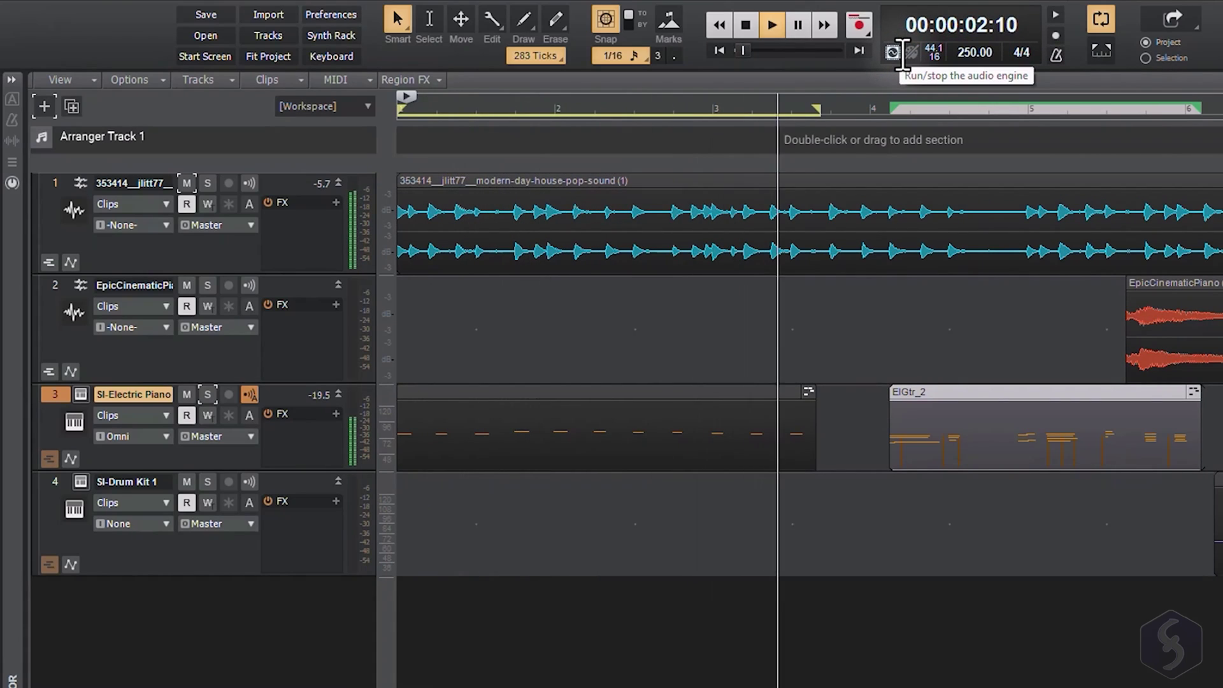
key(space)
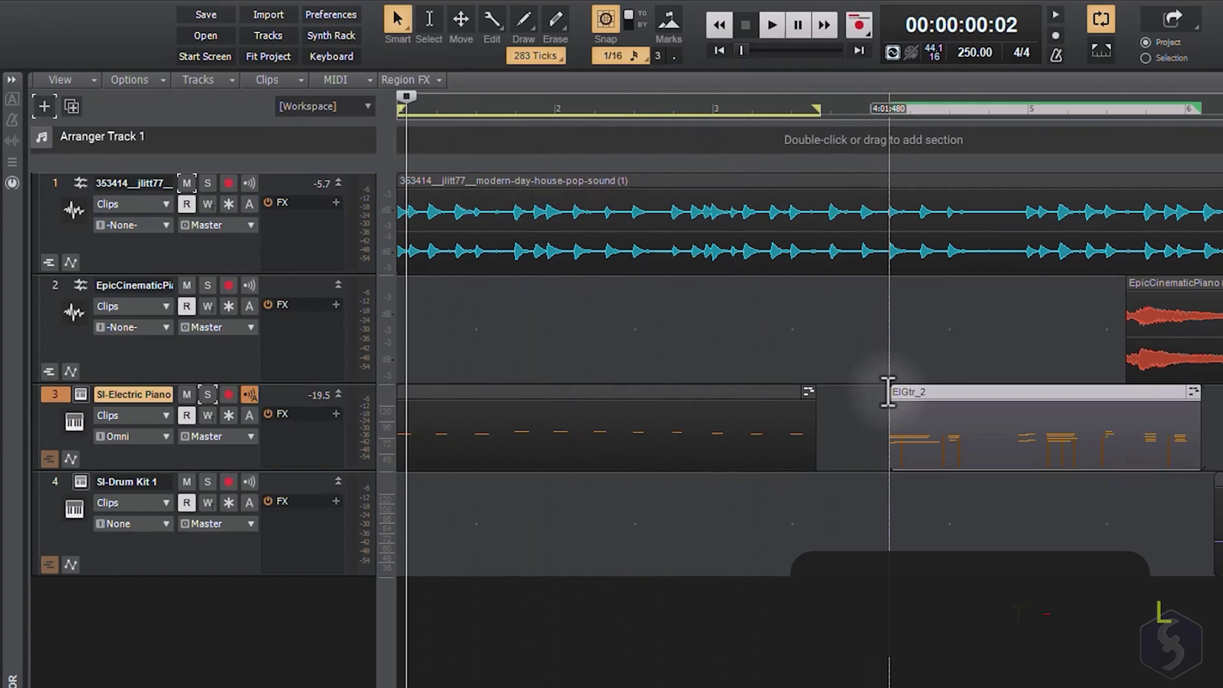
Try moving the ElGtr_2 clip, then shift the EpicCinematicPiano clip left.
mouse_move(941, 391)
mouse_down()
mouse_move(1032, 404)
mouse_move(788, 471)
mouse_move(704, 510)
mouse_move(767, 477)
mouse_up()
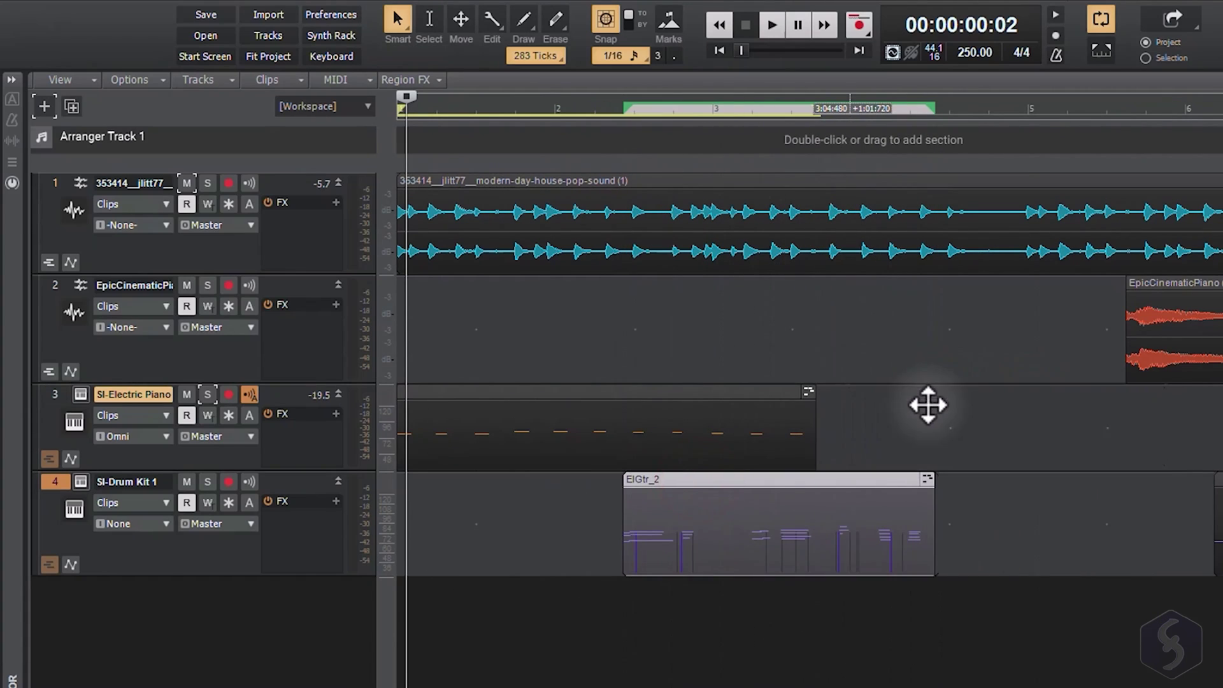
drag(928, 405, 1156, 405)
drag(1189, 281, 934, 283)
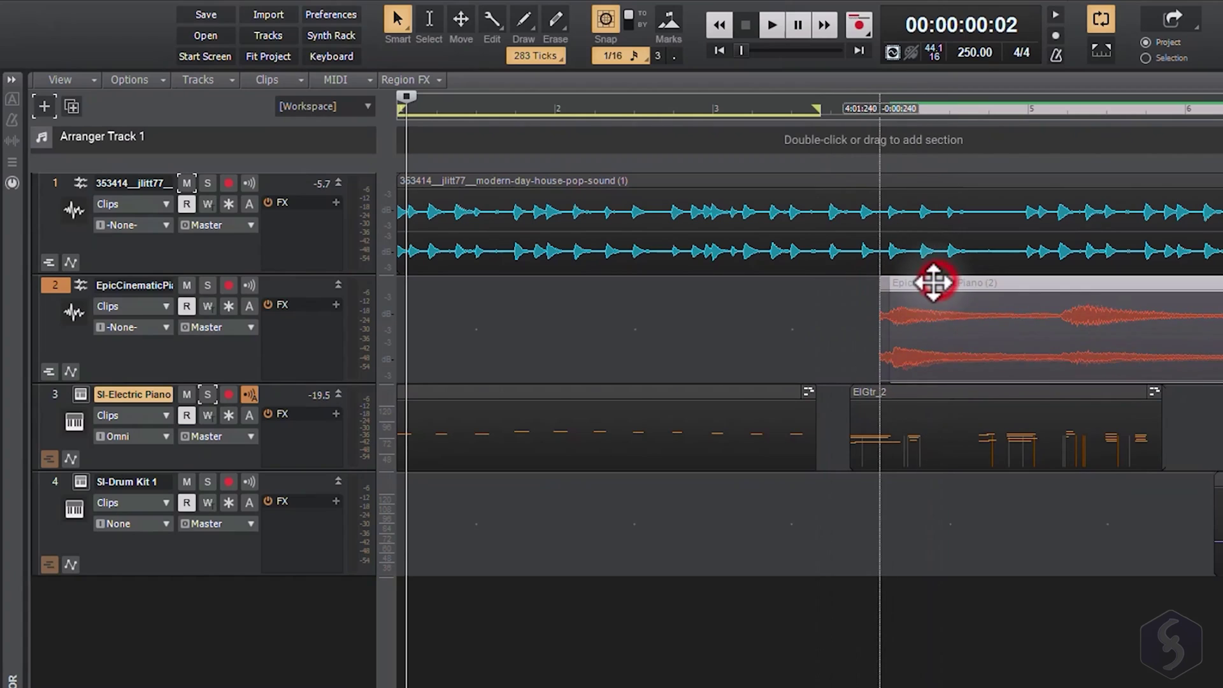
drag(934, 284, 803, 286)
Set snapping to 1/8 notes and nudge the EpicCinematicPiano clip later.
click(606, 19)
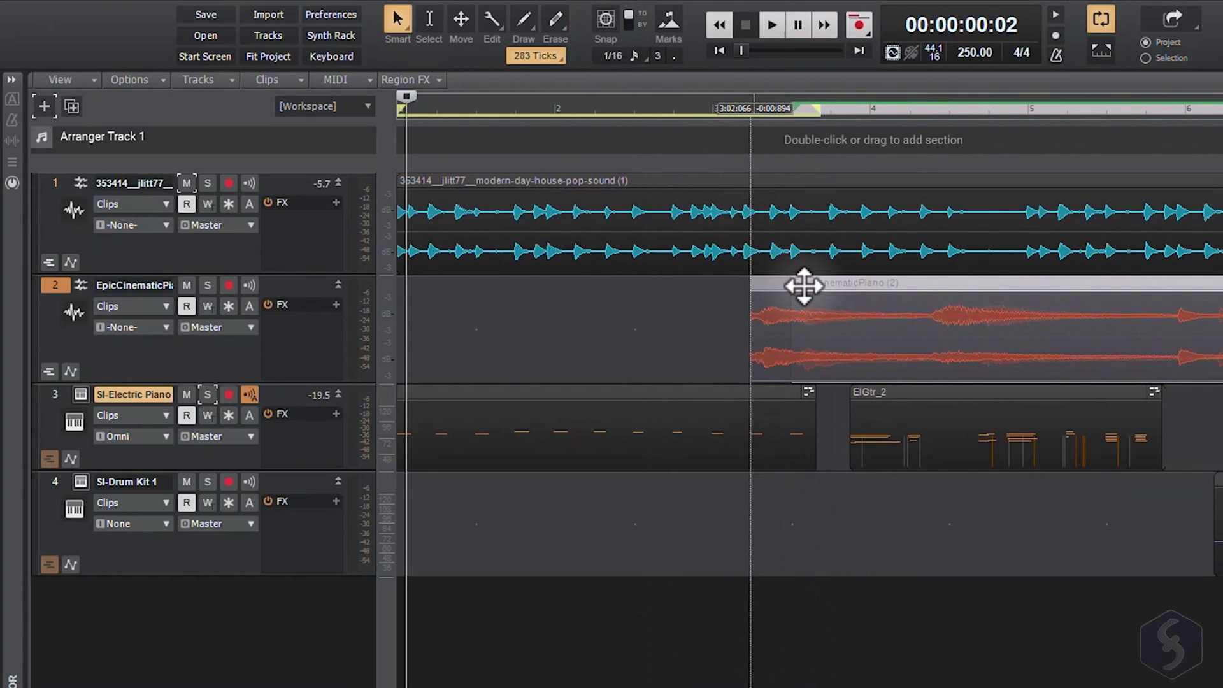
click(606, 19)
click(614, 54)
click(633, 162)
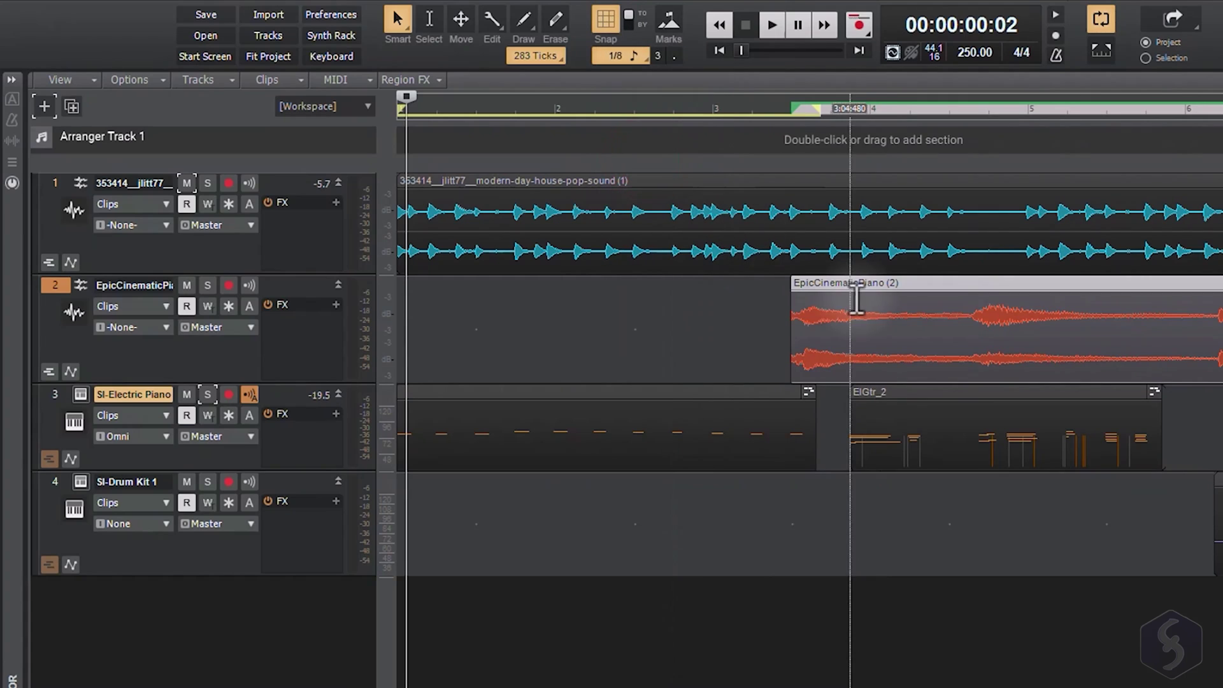
drag(855, 287, 851, 284)
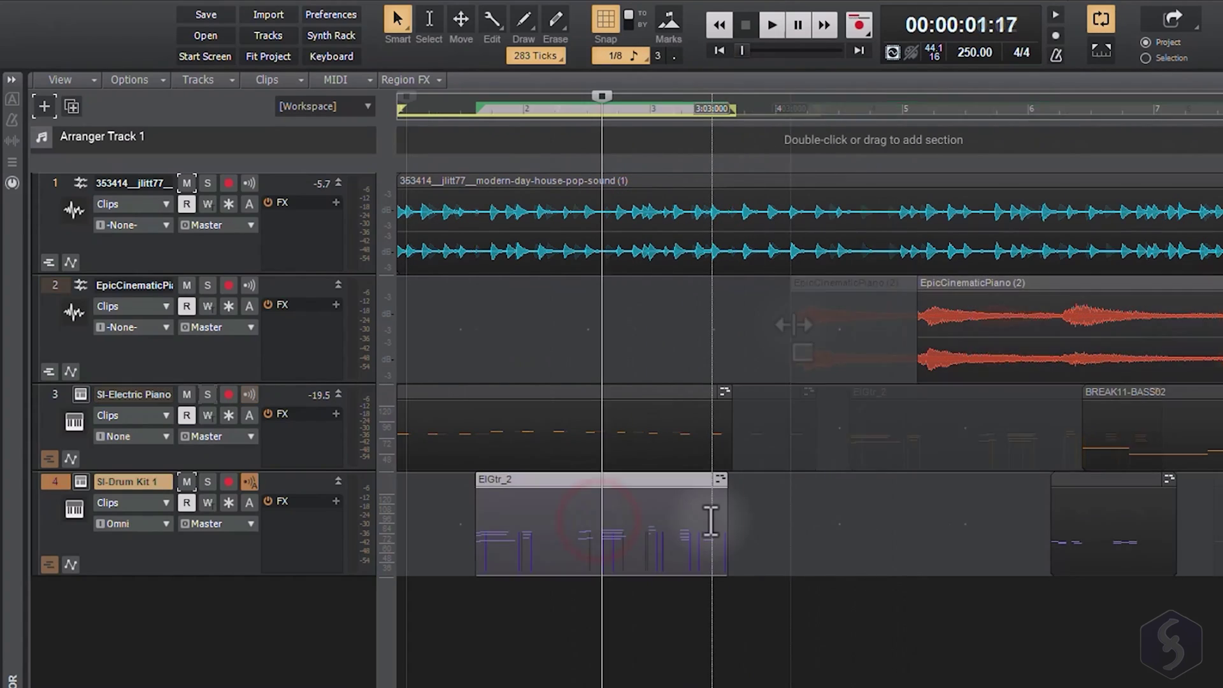
Enable Groove-Clip Looping on ElGtr_2 and extend the clip so it repeats.
drag(727, 571, 901, 552)
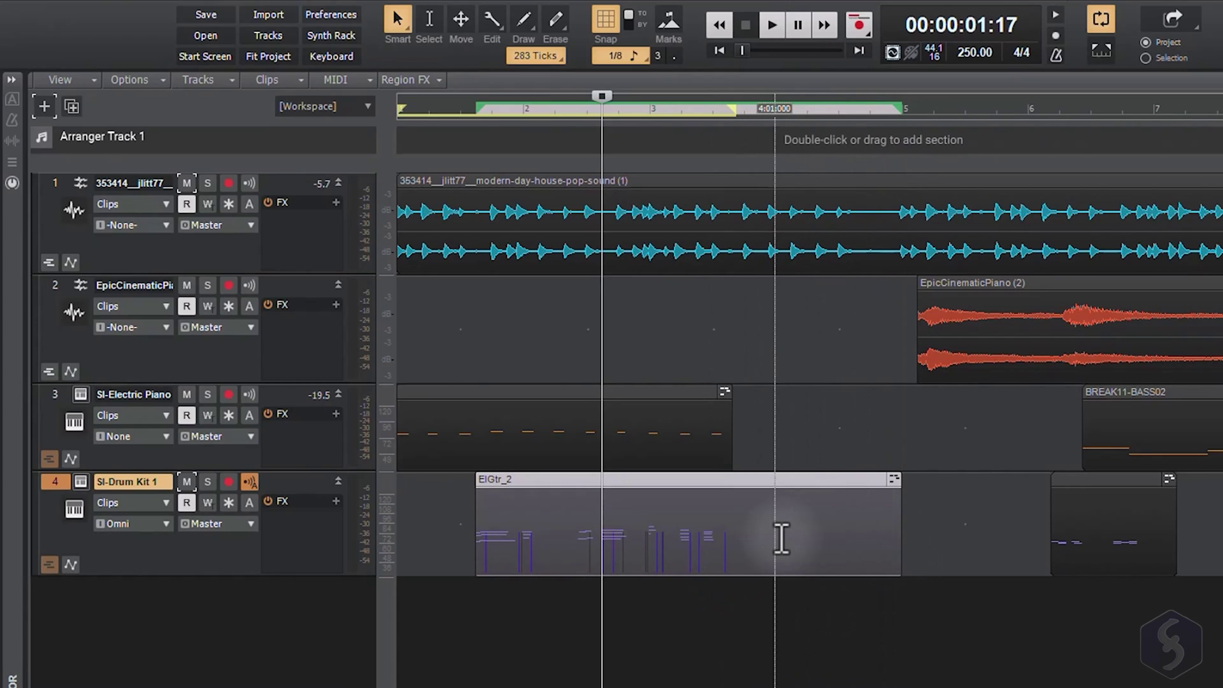
key(ctrl+z)
right_click(669, 484)
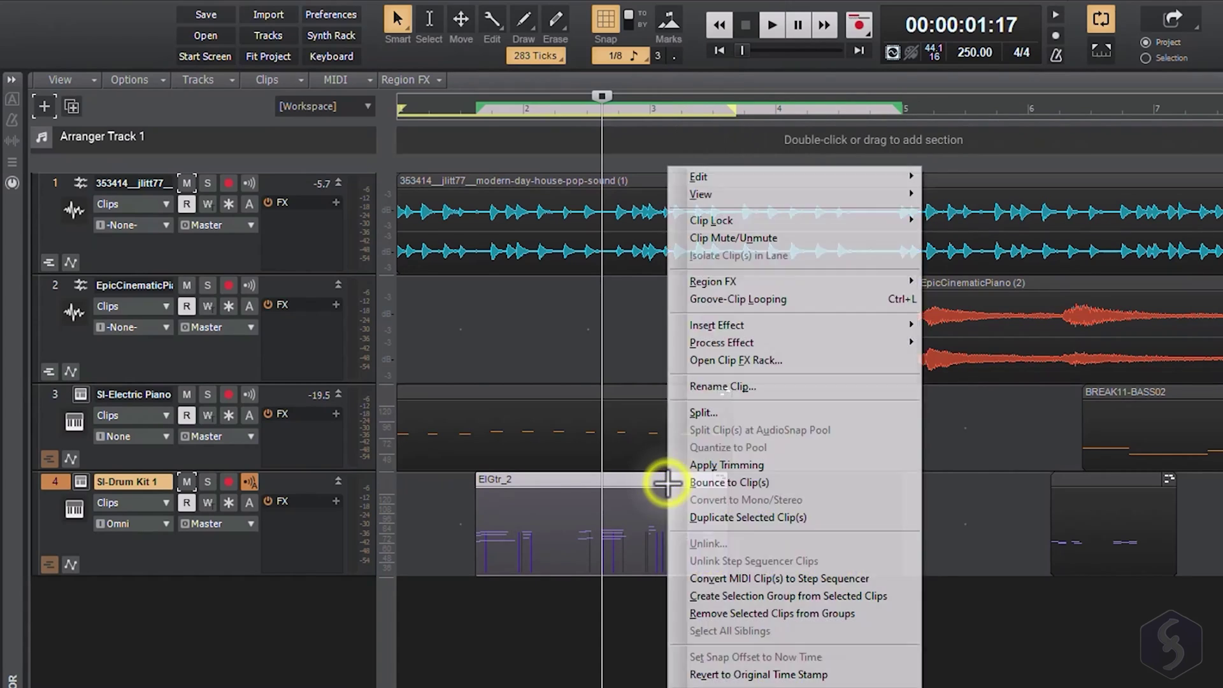
click(758, 301)
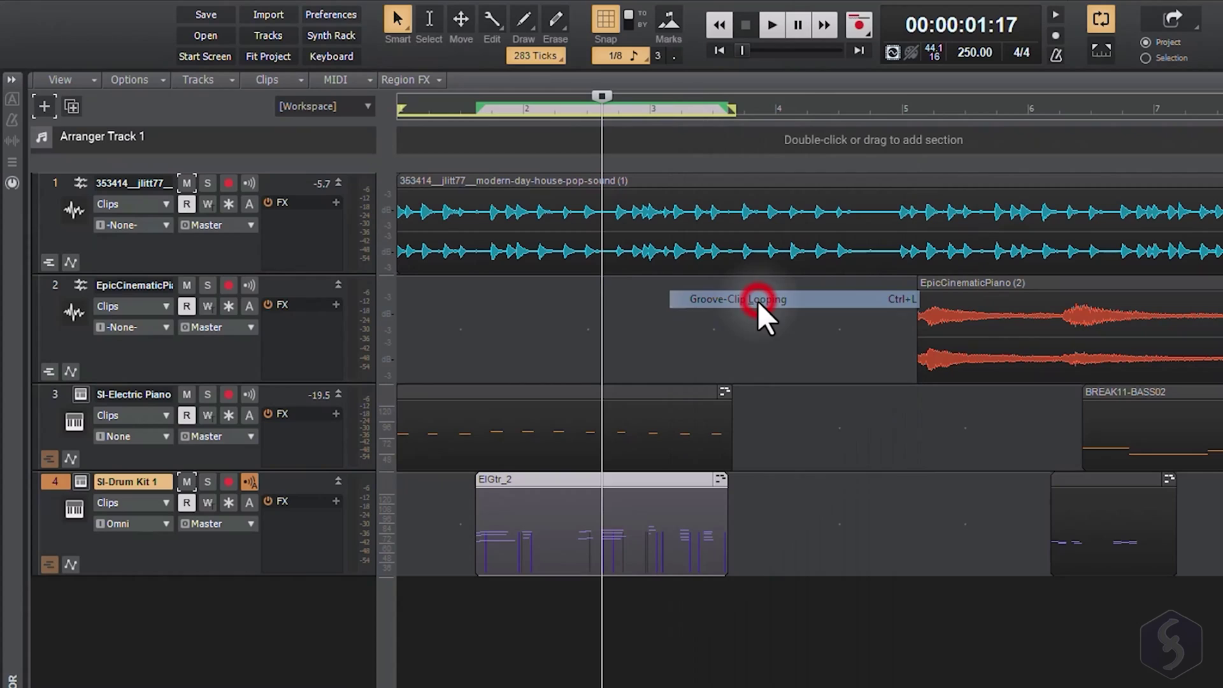
drag(726, 574, 973, 569)
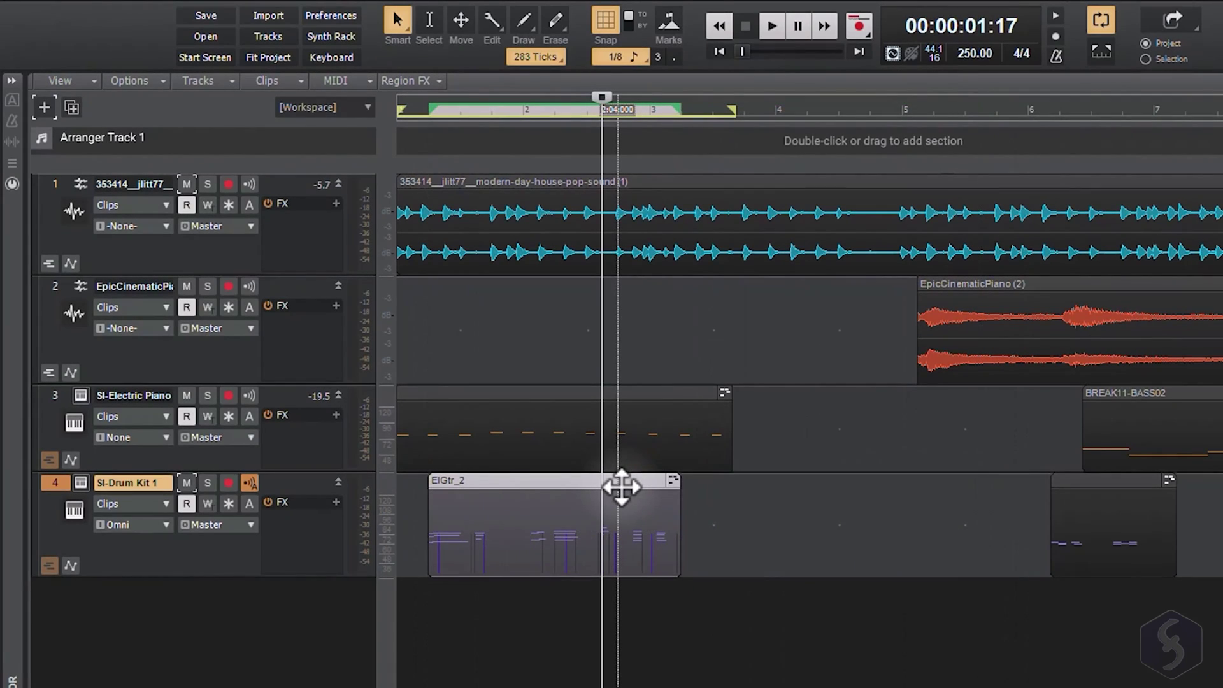
Cut ElGtr_2 and paste it onto the SI-Drum Kit 1 track near bar 1.
key(ctrl+x)
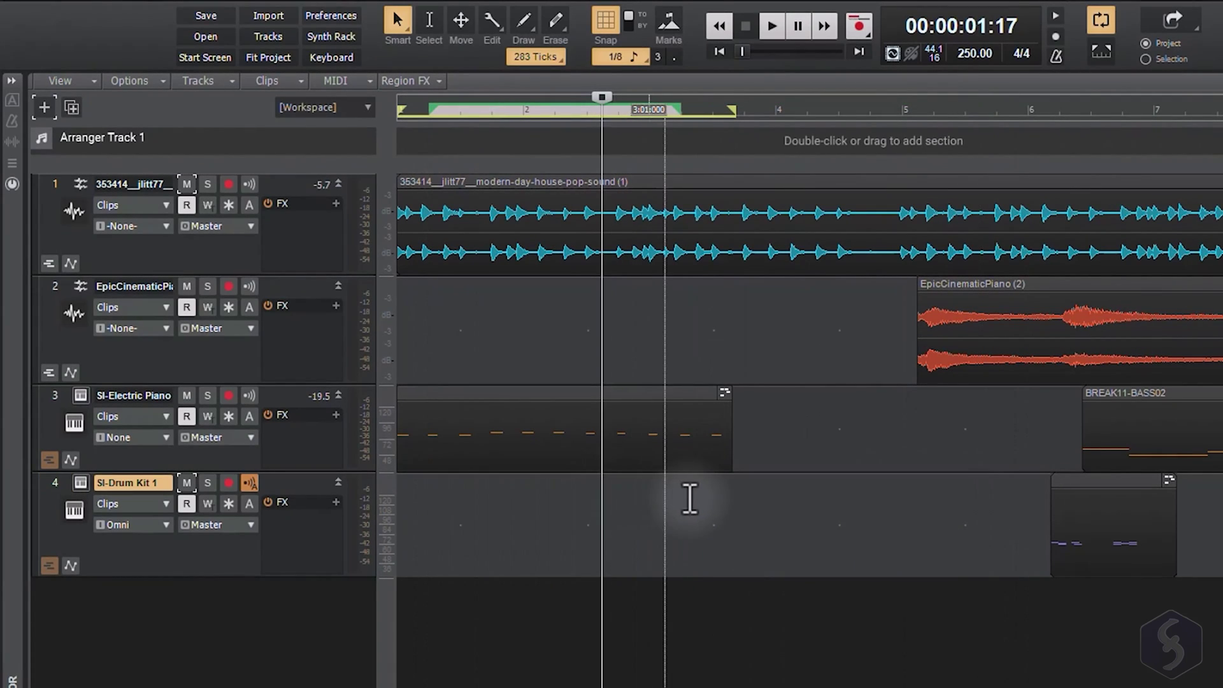
click(695, 499)
key(ctrl+v)
click(423, 496)
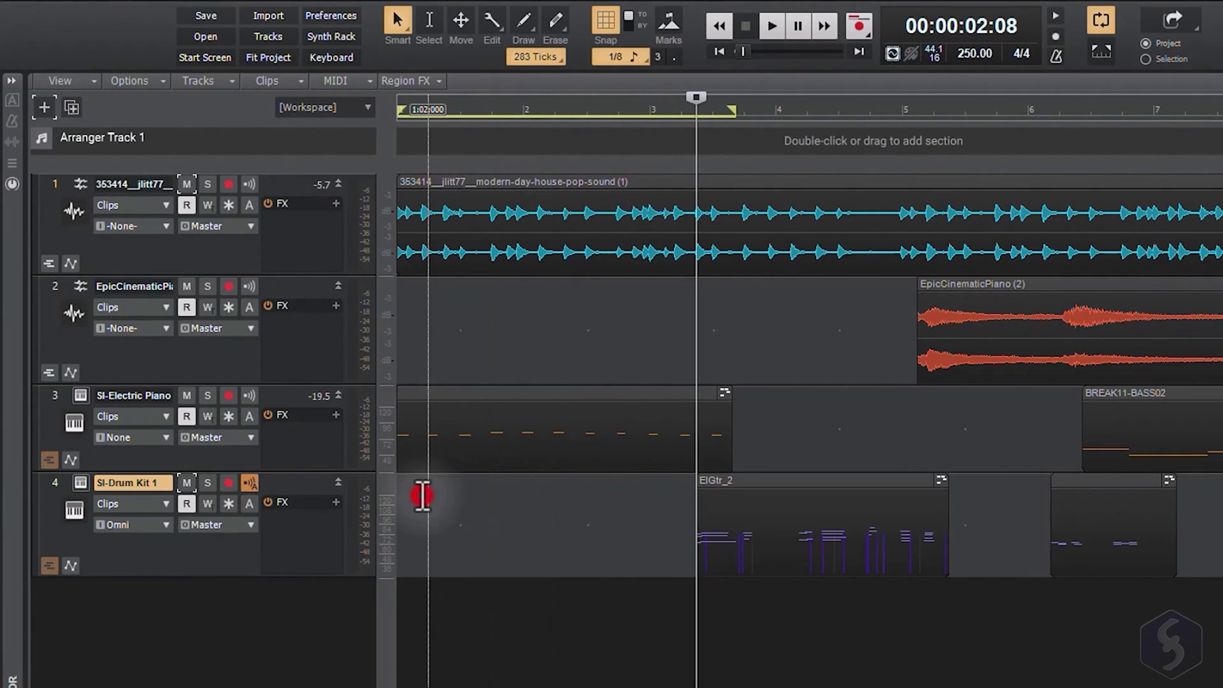
key(ctrl+v)
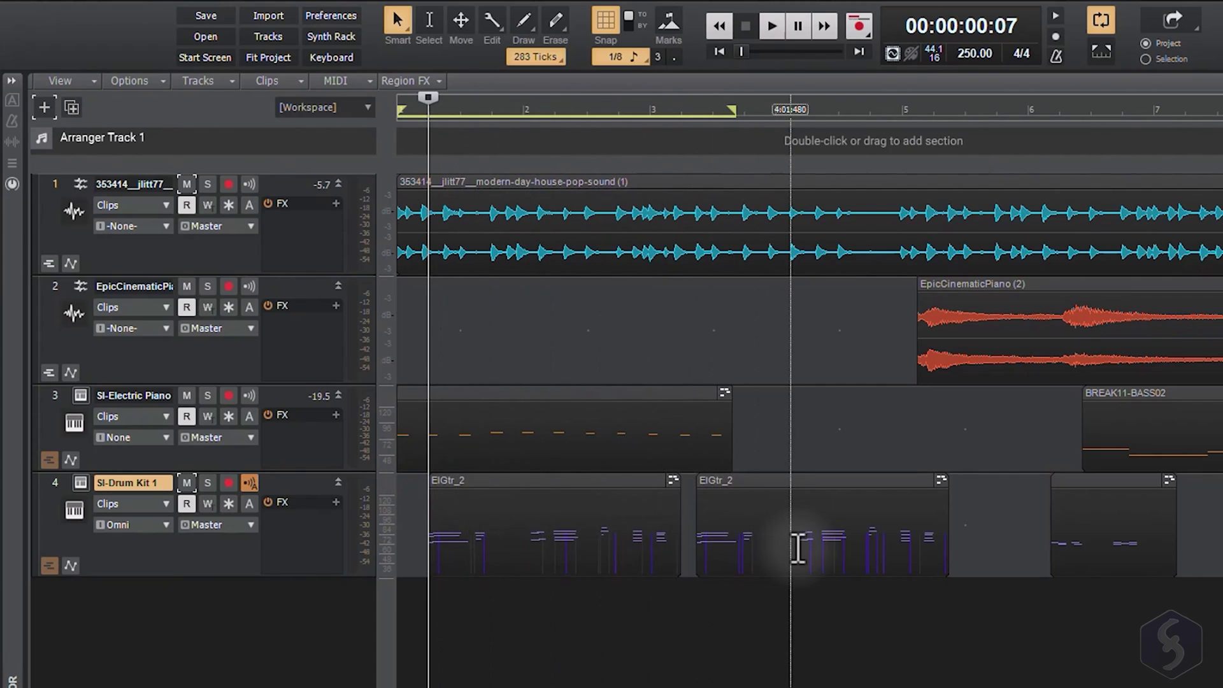
click(598, 505)
drag(509, 521, 600, 525)
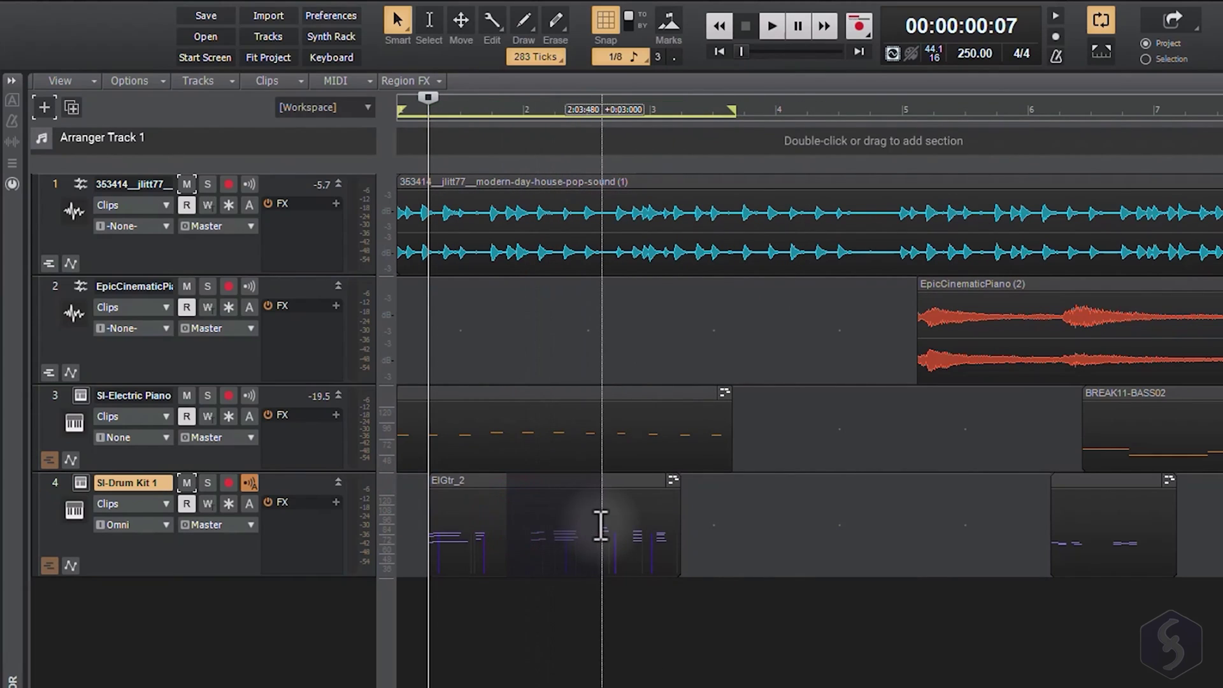
Delete an extra ElGtr_2 copy, undo an accidental SI-Electric Piano clip deletion, and deselect.
click(801, 511)
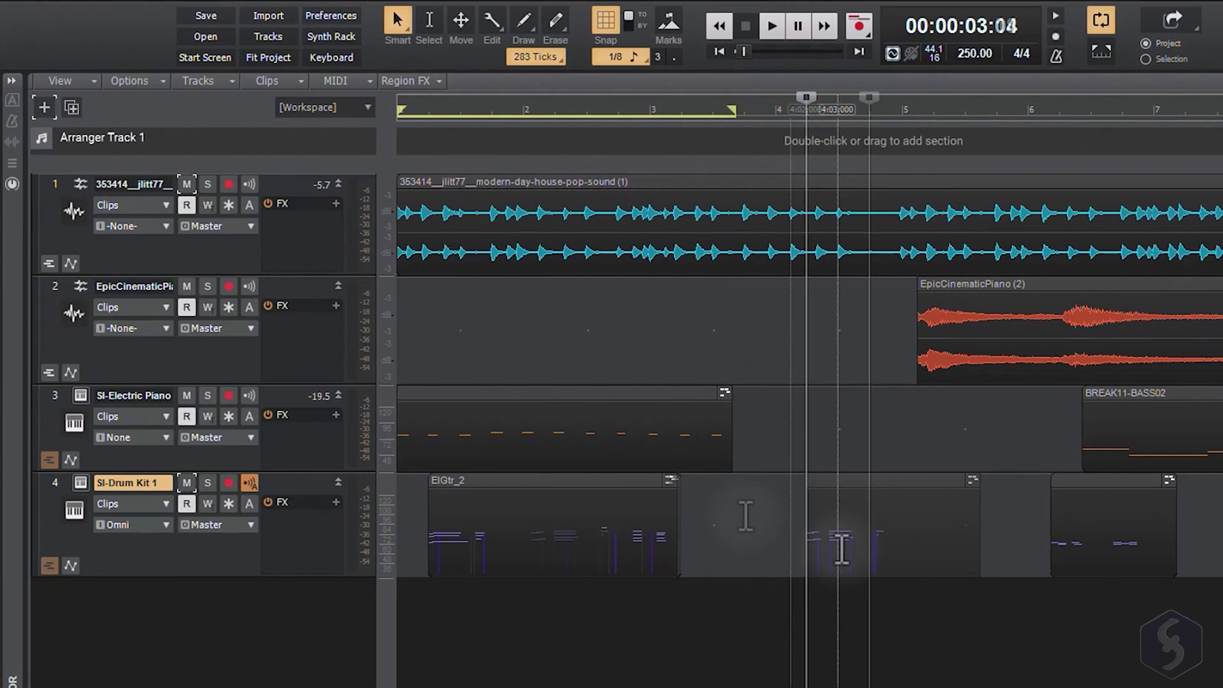
click(869, 535)
click(622, 483)
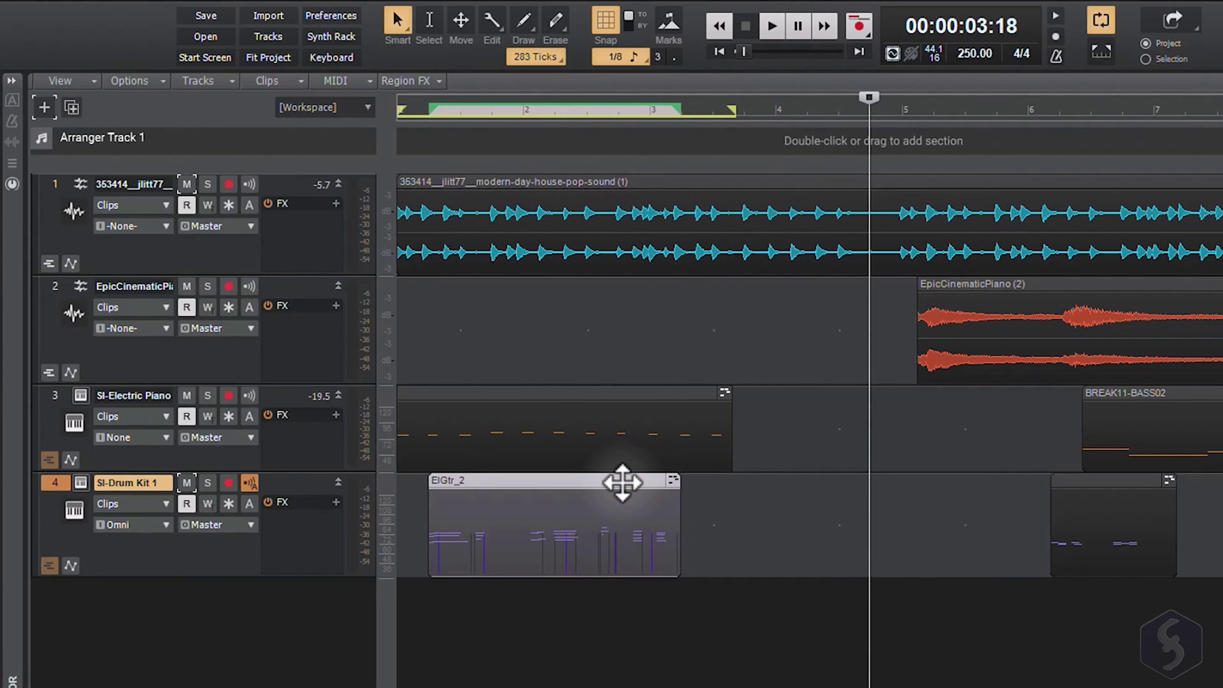
key(Delete)
click(617, 390)
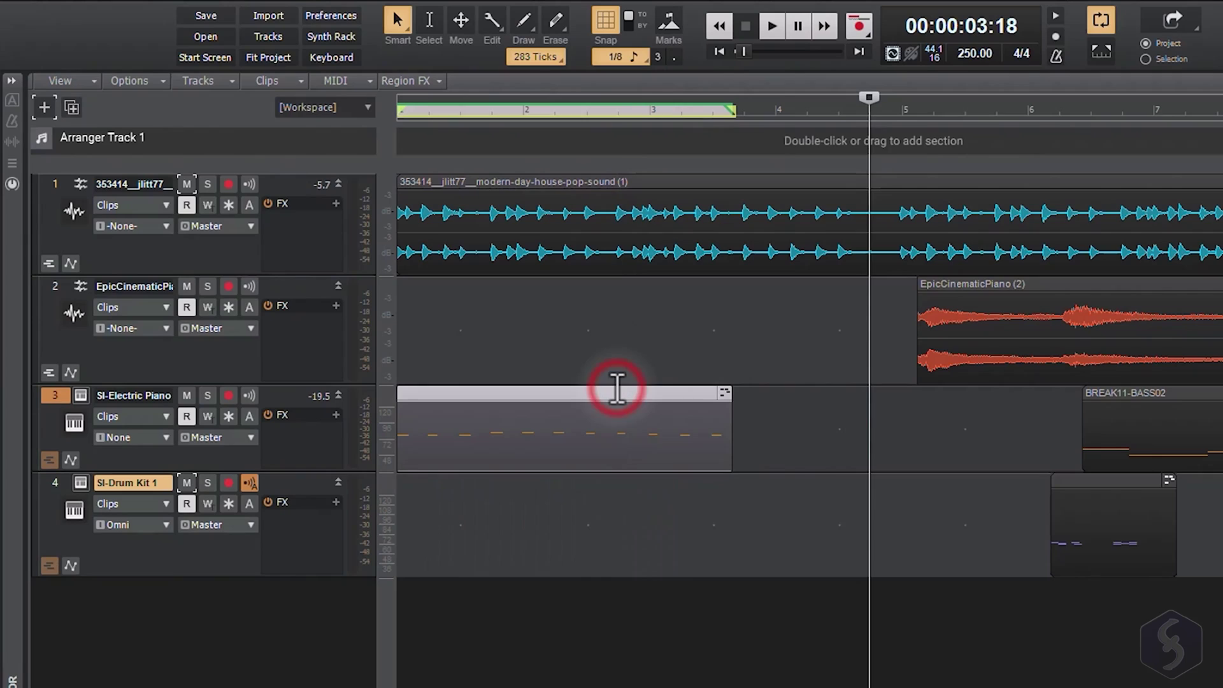
key(Delete)
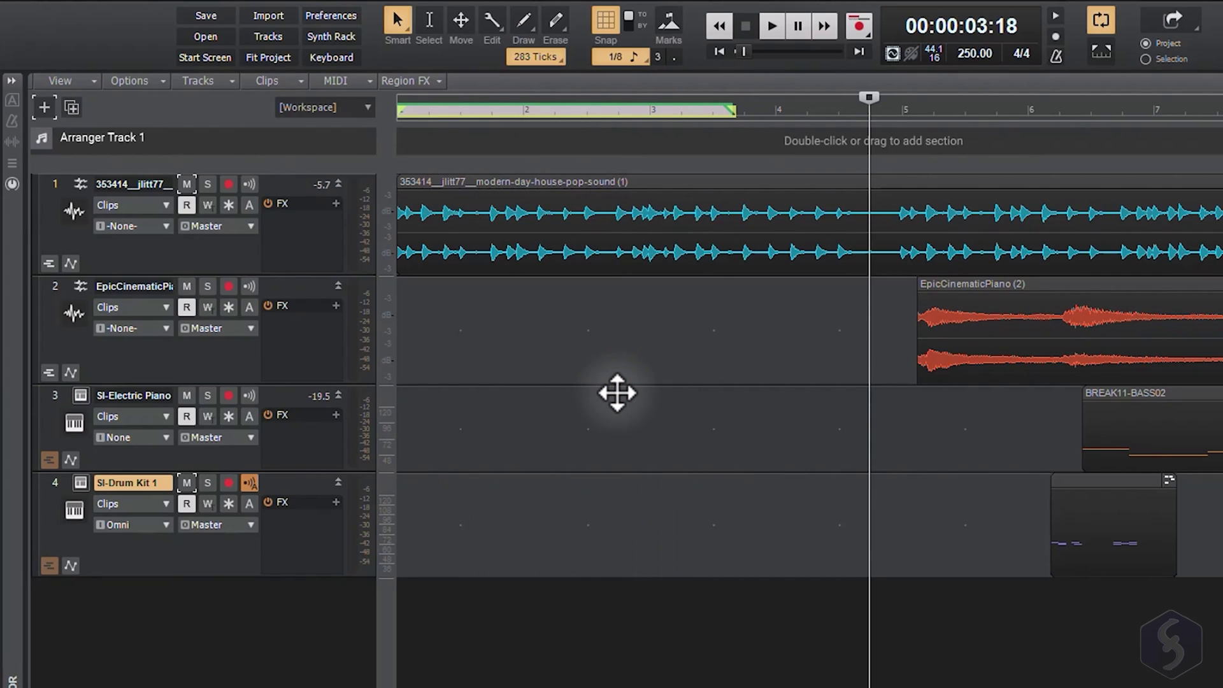
key(ctrl+z)
key(ctrl+z)
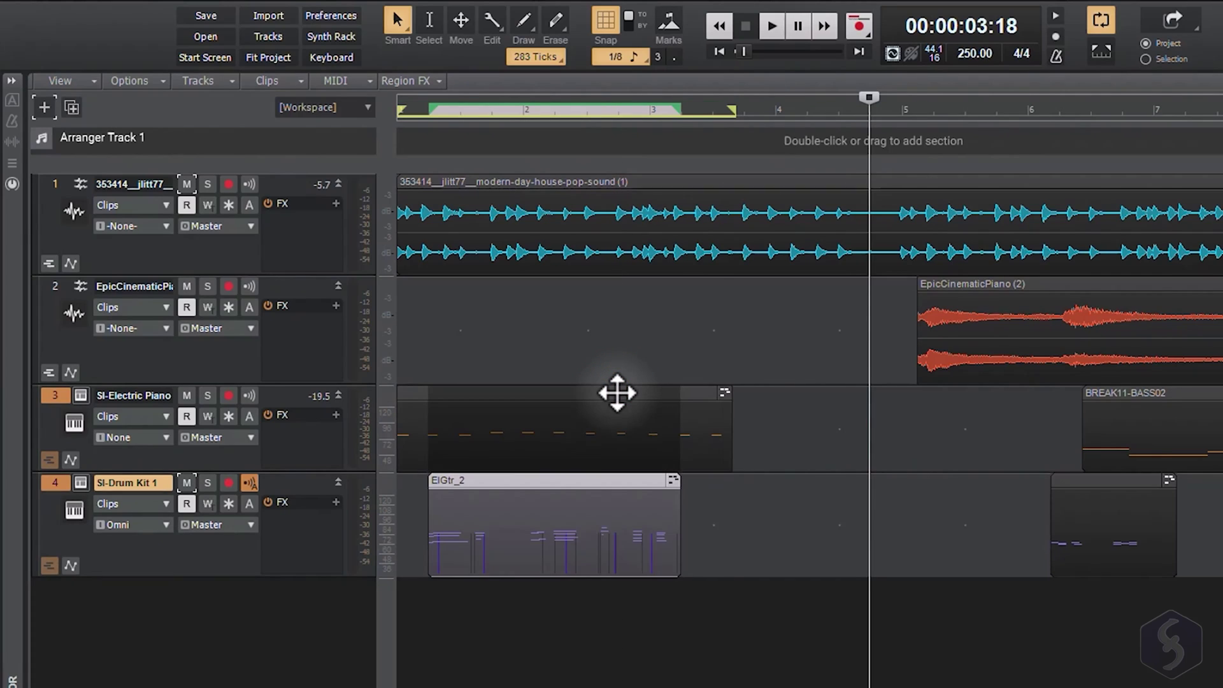
click(751, 513)
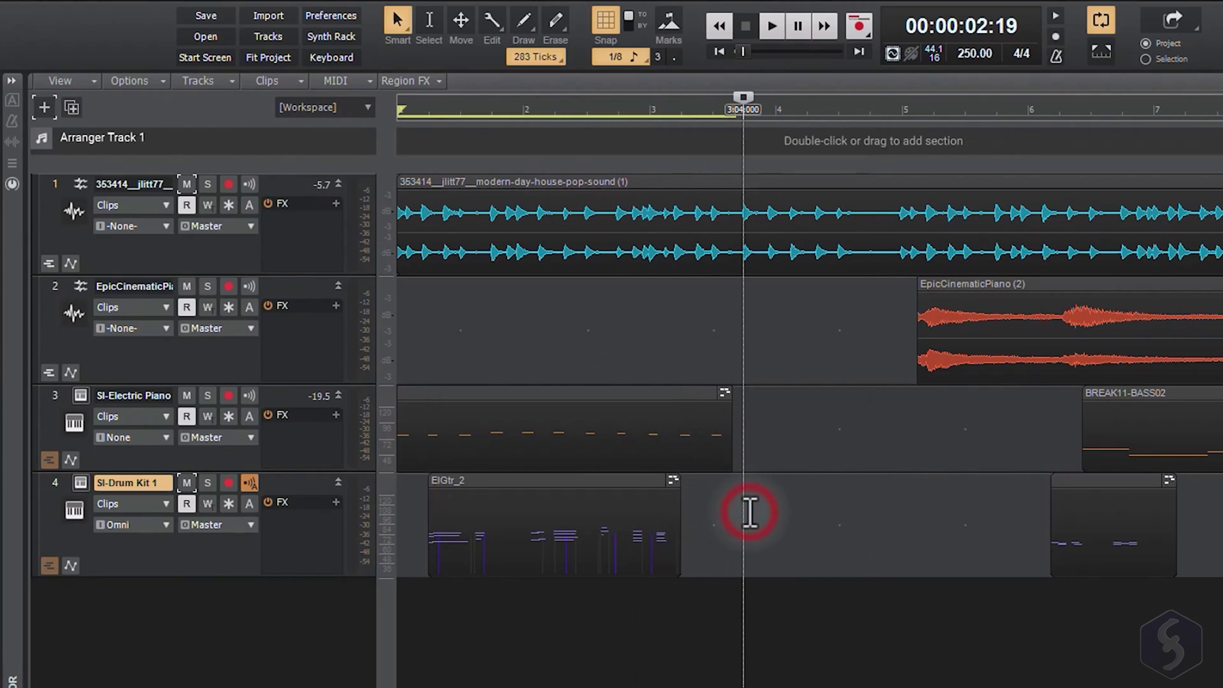
Solo track 1, drag a one-bar fade-in onto its house-pop clip, and preview it.
click(202, 188)
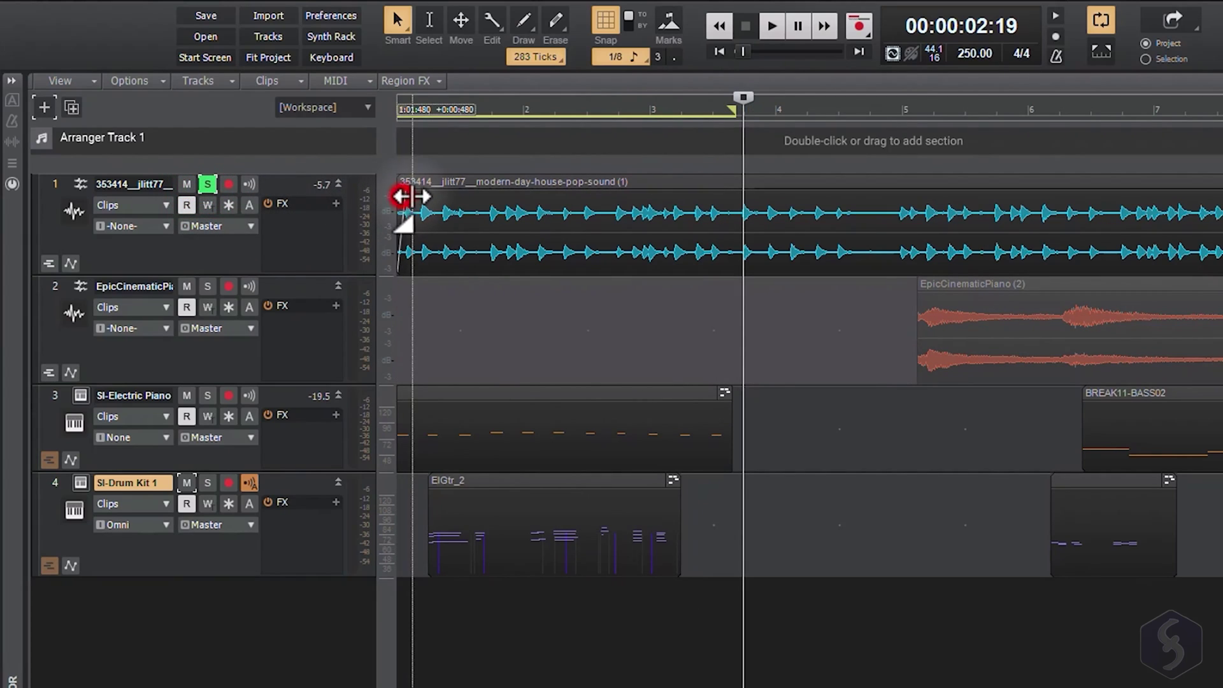
drag(402, 196, 545, 196)
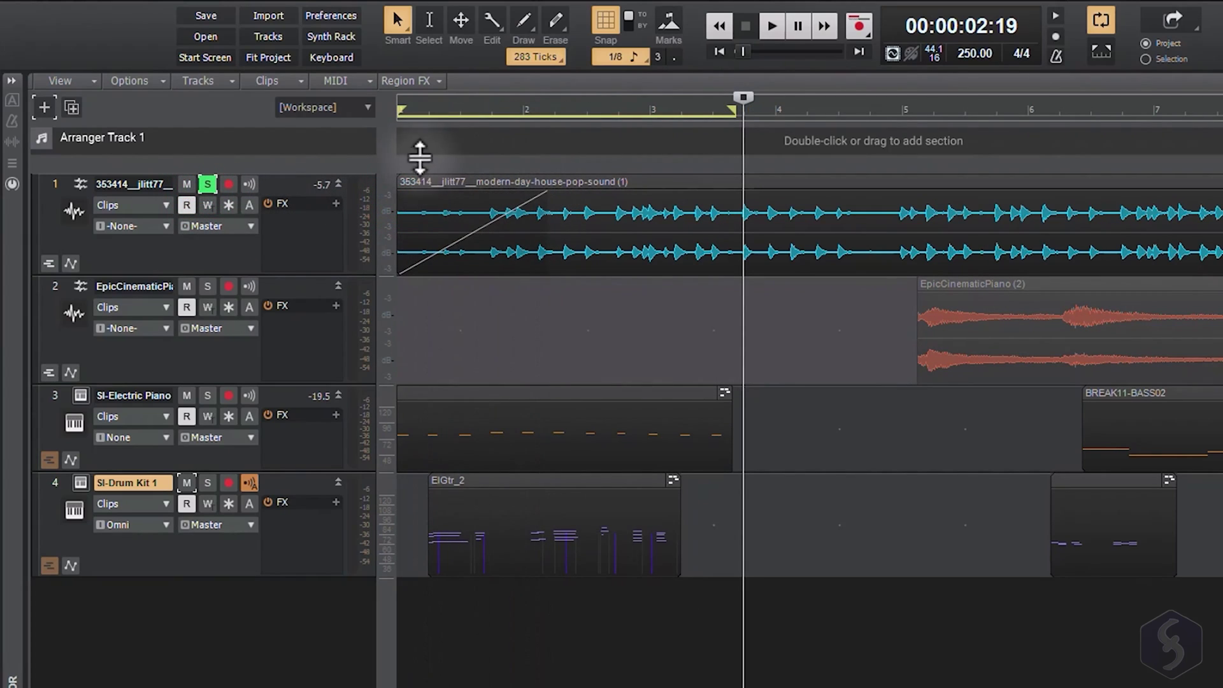
key(space)
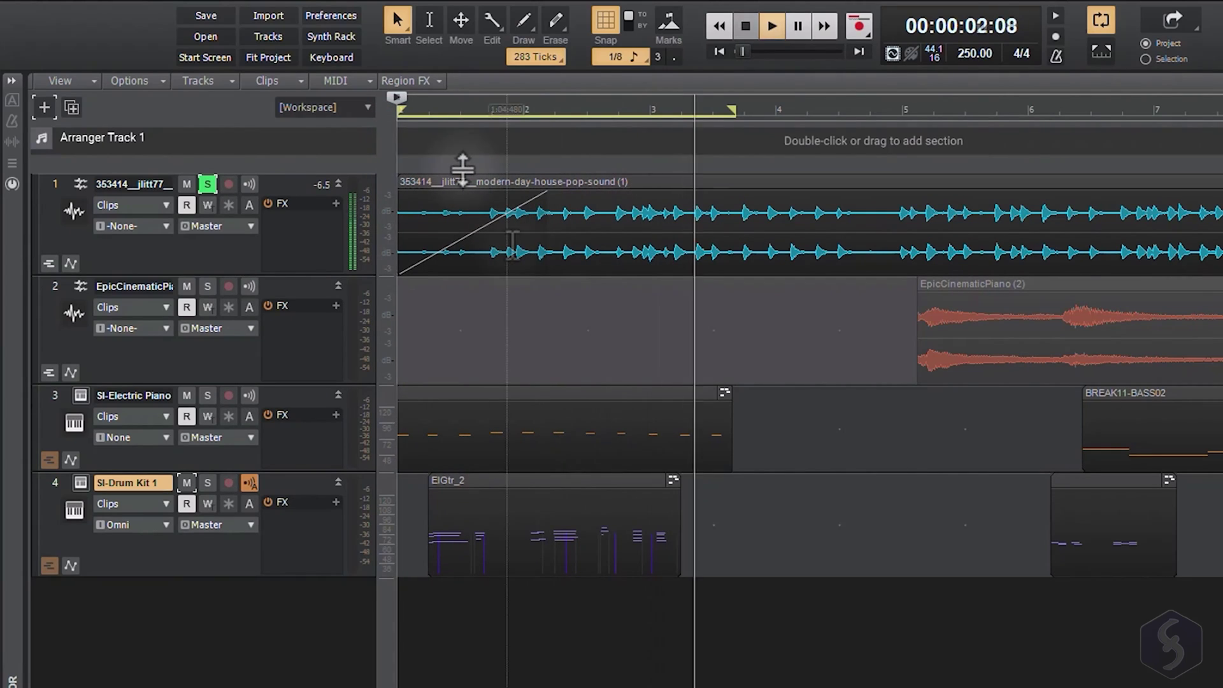
key(space)
click(587, 150)
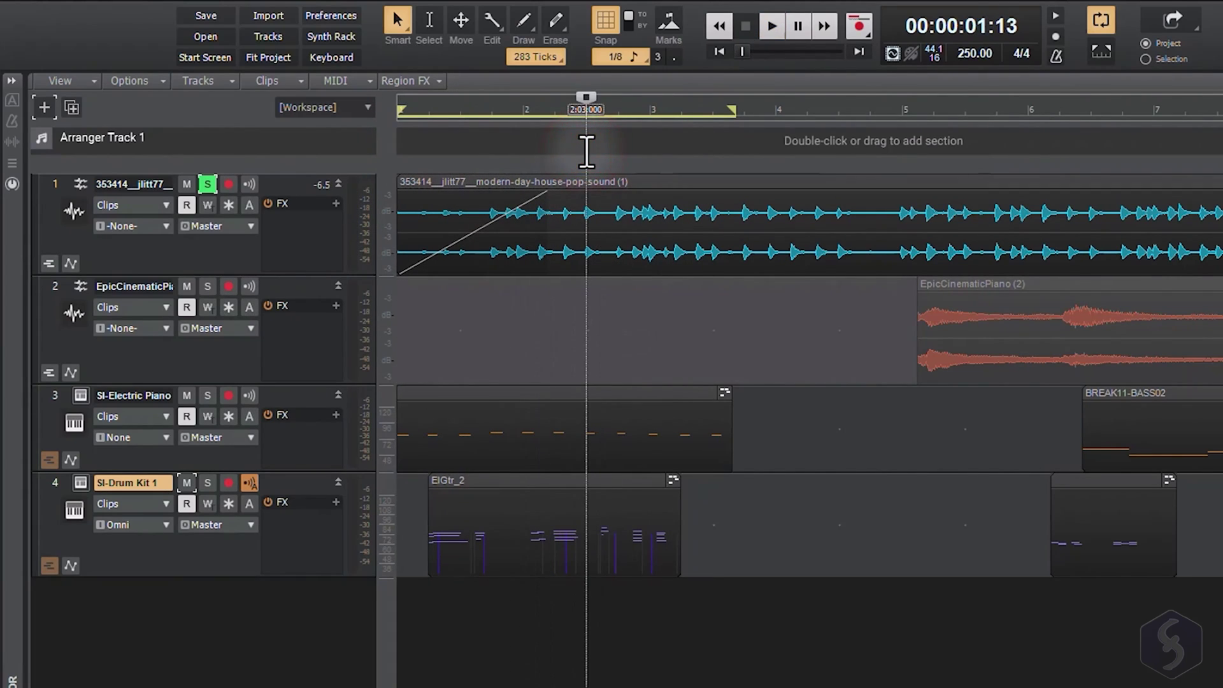
scroll(669, 162, up, 3)
scroll(704, 253, down, 5)
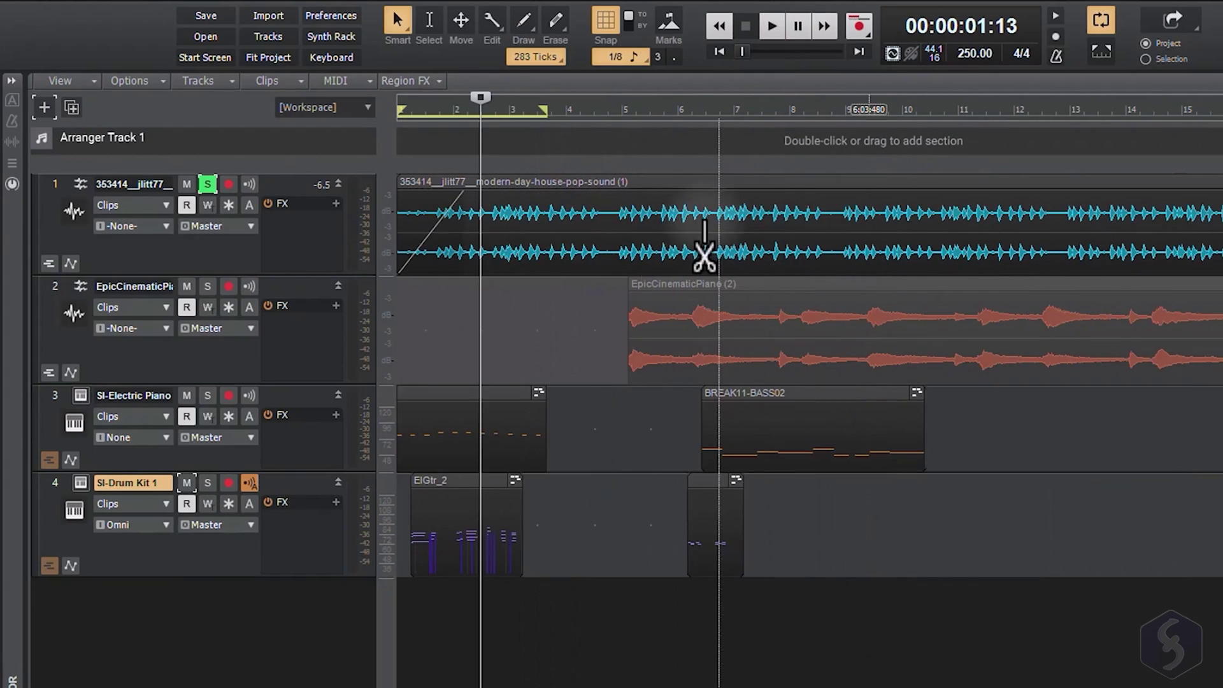
scroll(705, 253, down, 2)
scroll(404, 264, up, 5)
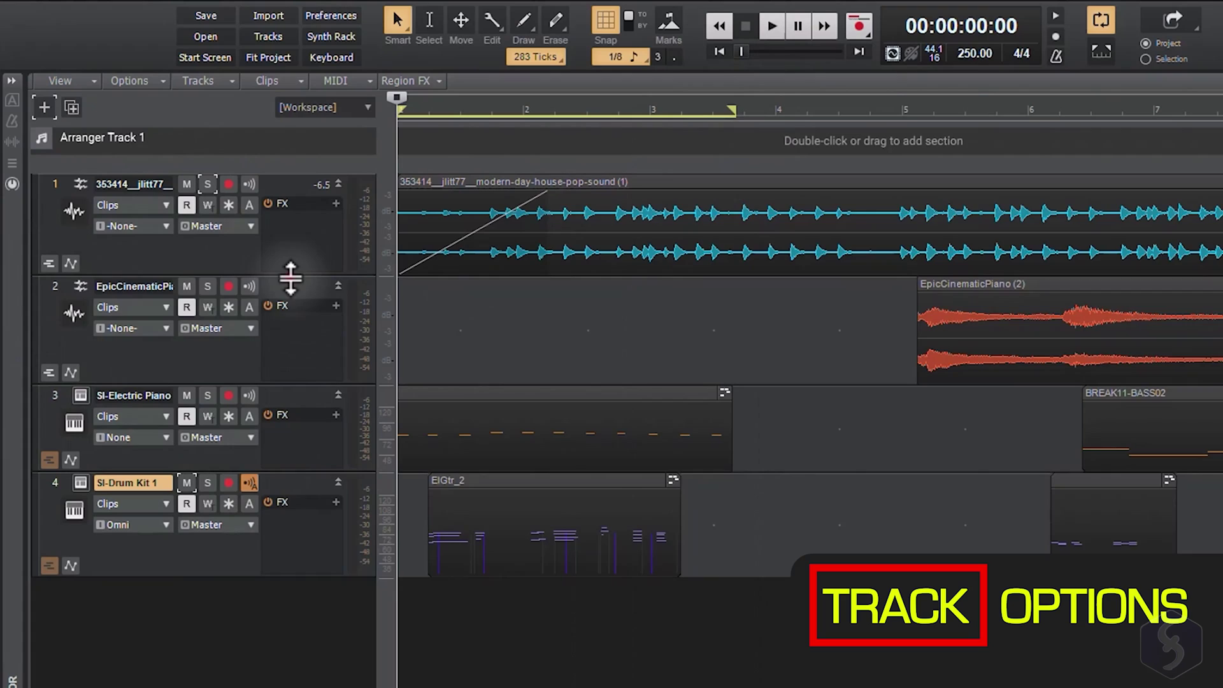
Make track 1 taller and switch the track header controls from Mix to Custom.
mouse_move(290, 278)
mouse_down()
mouse_move(291, 254)
mouse_move(286, 291)
mouse_up()
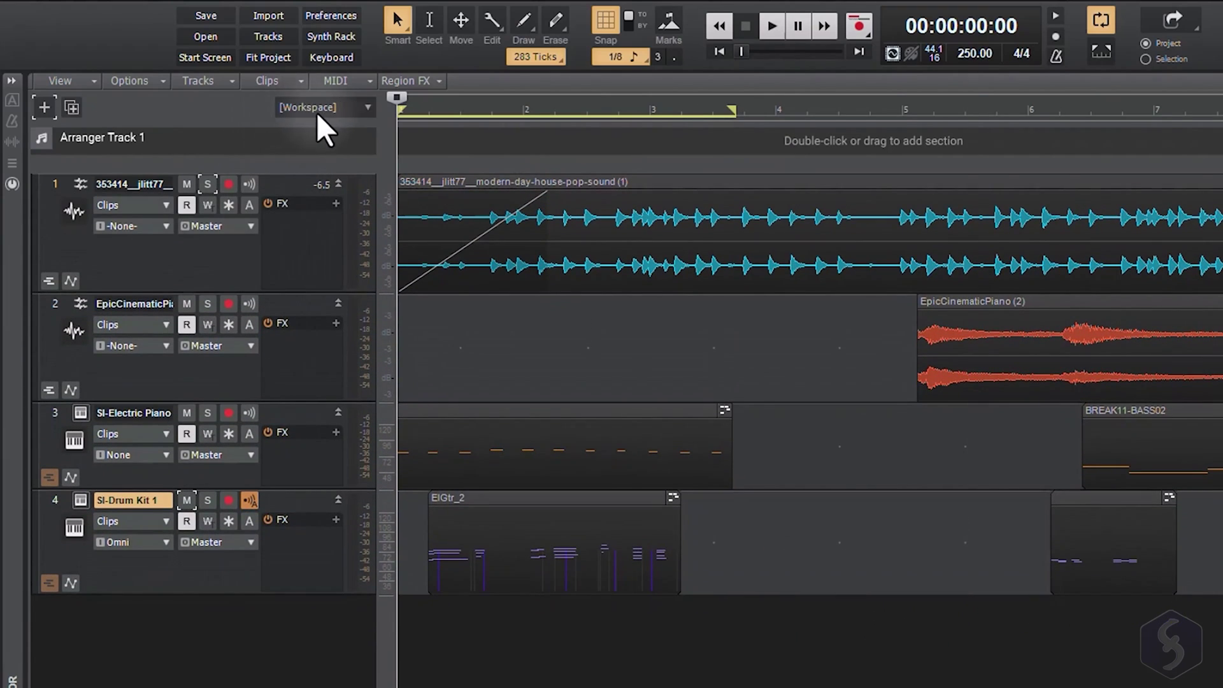
click(366, 110)
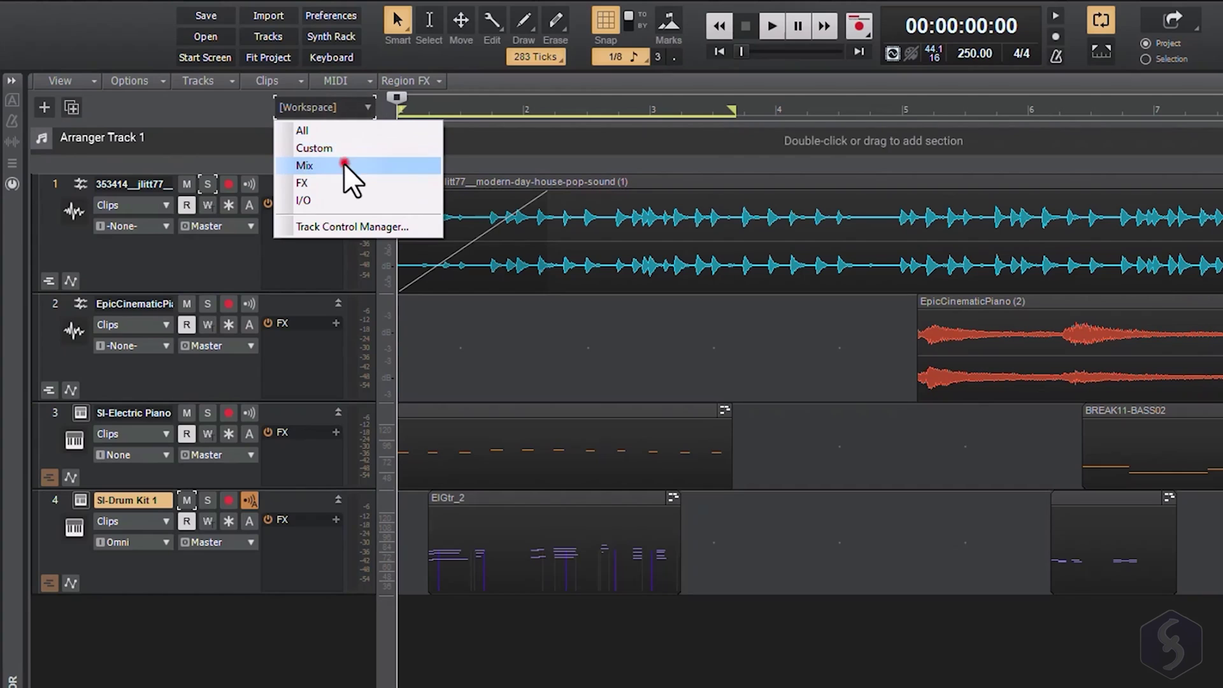
click(345, 164)
click(369, 108)
click(338, 188)
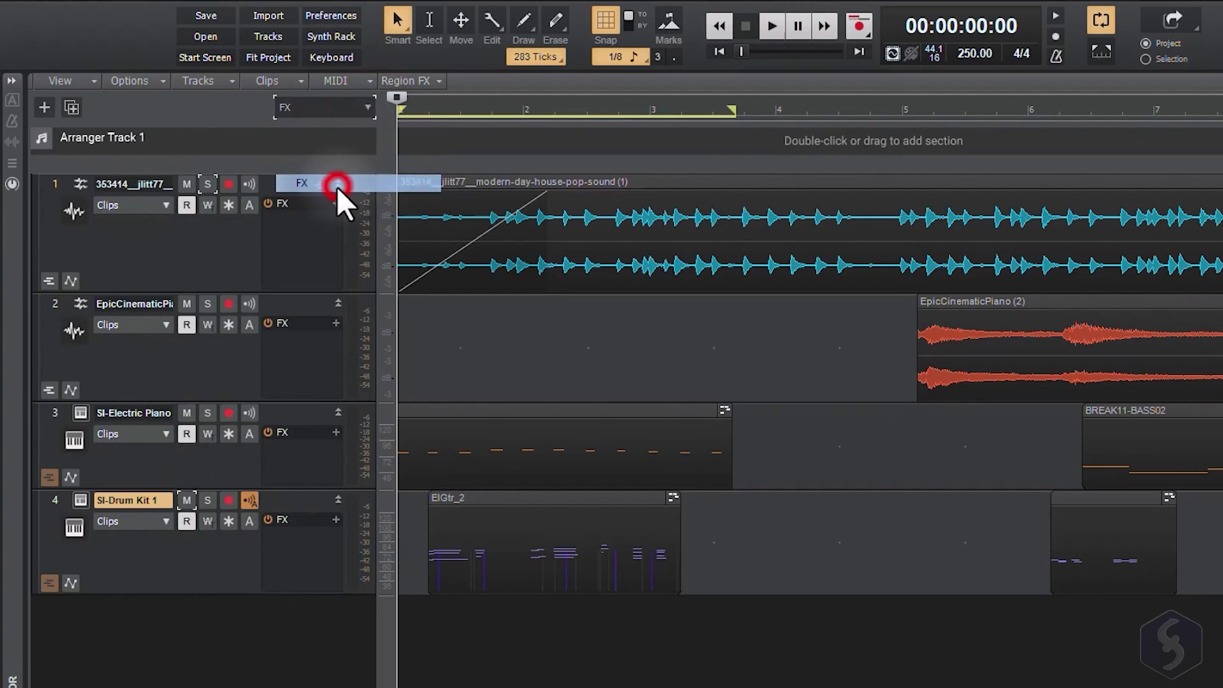
Toggle track 1's mute and solo on and off, leaving both off.
click(187, 183)
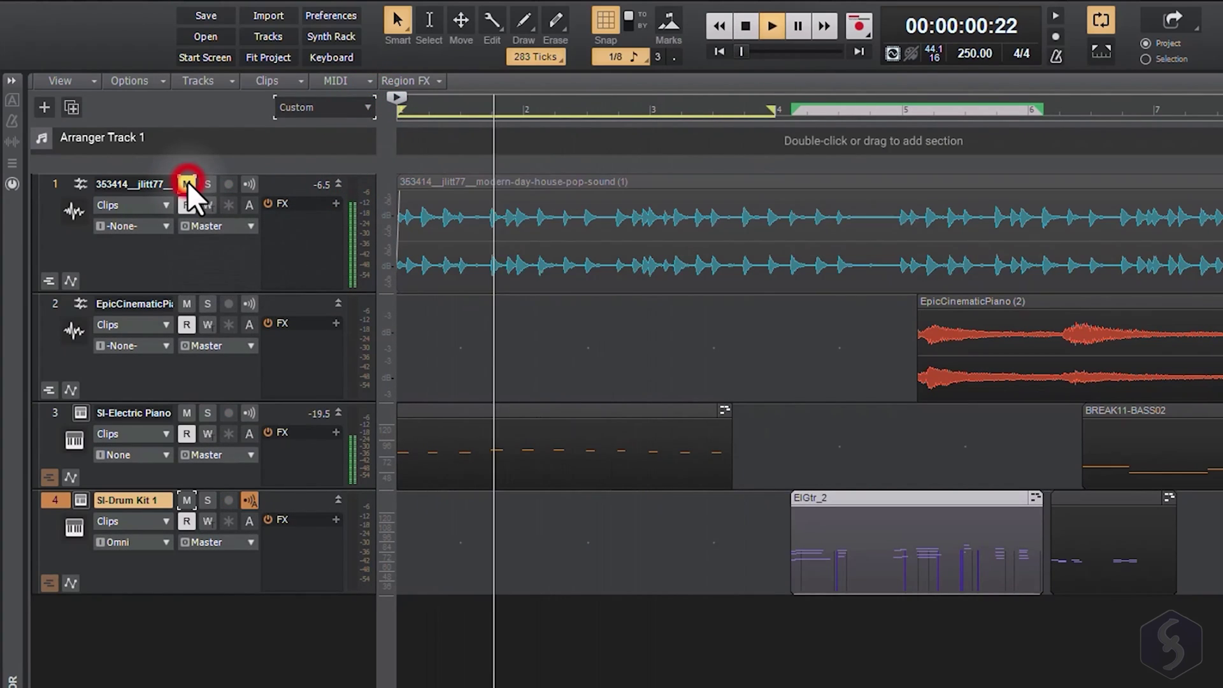
click(188, 182)
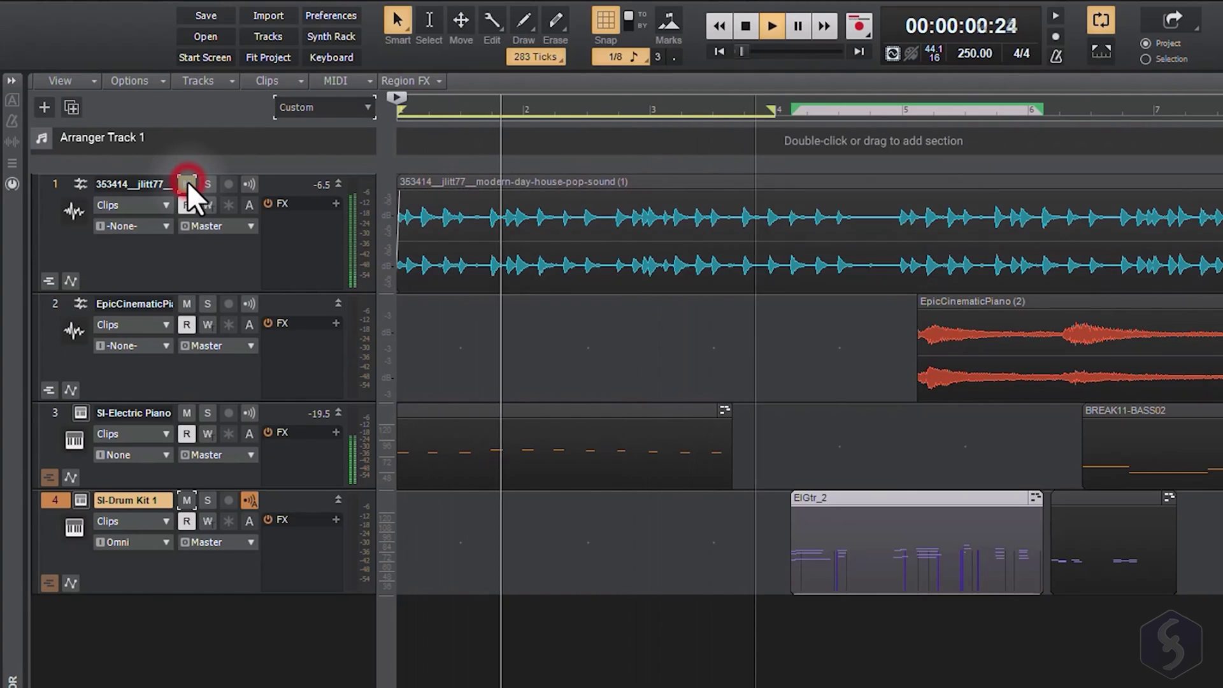
click(206, 184)
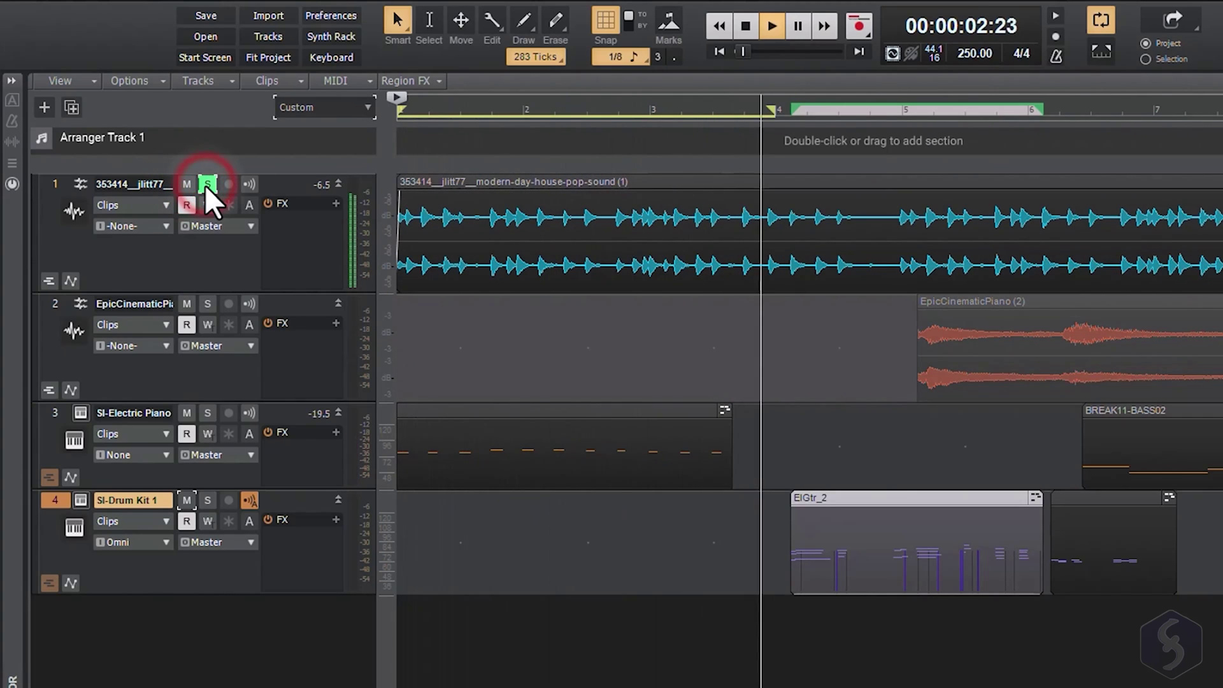
click(206, 185)
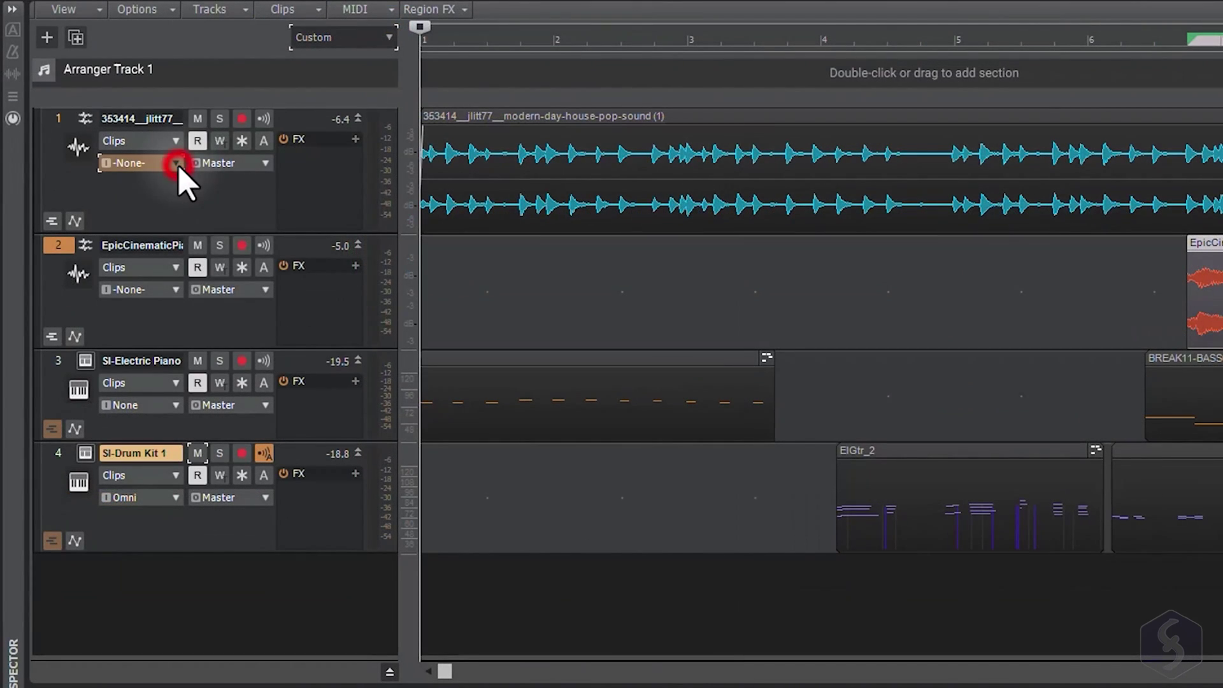
click(179, 166)
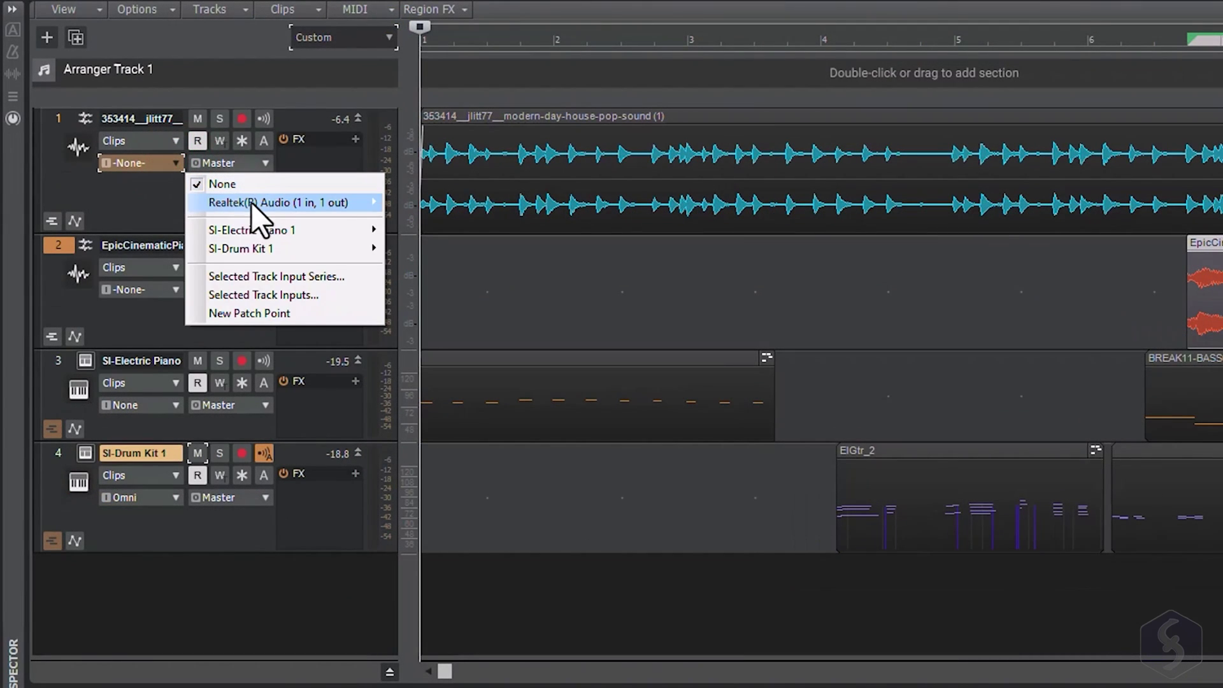
click(129, 190)
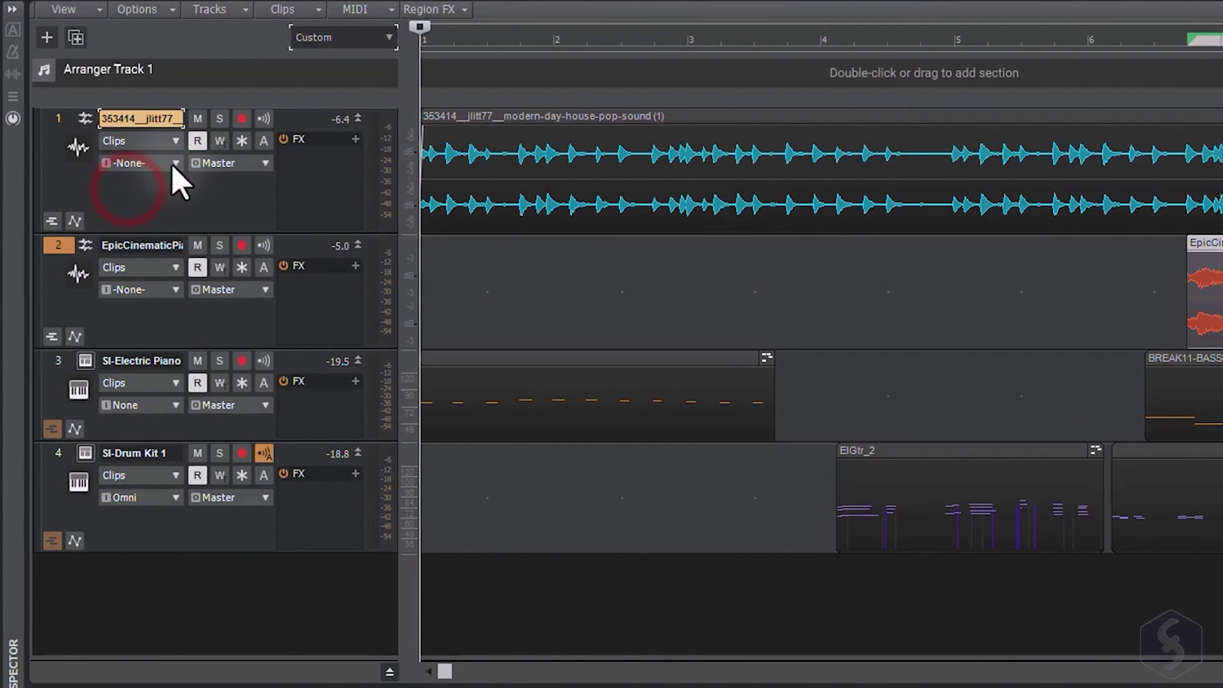
click(268, 165)
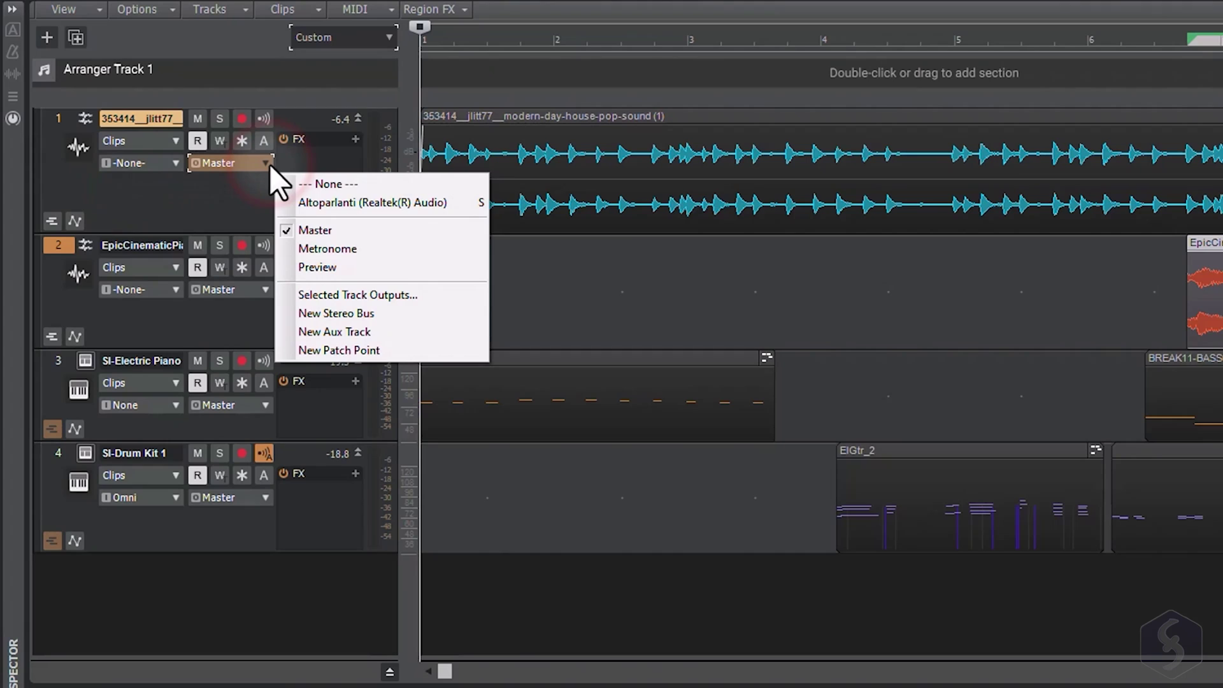
key(Escape)
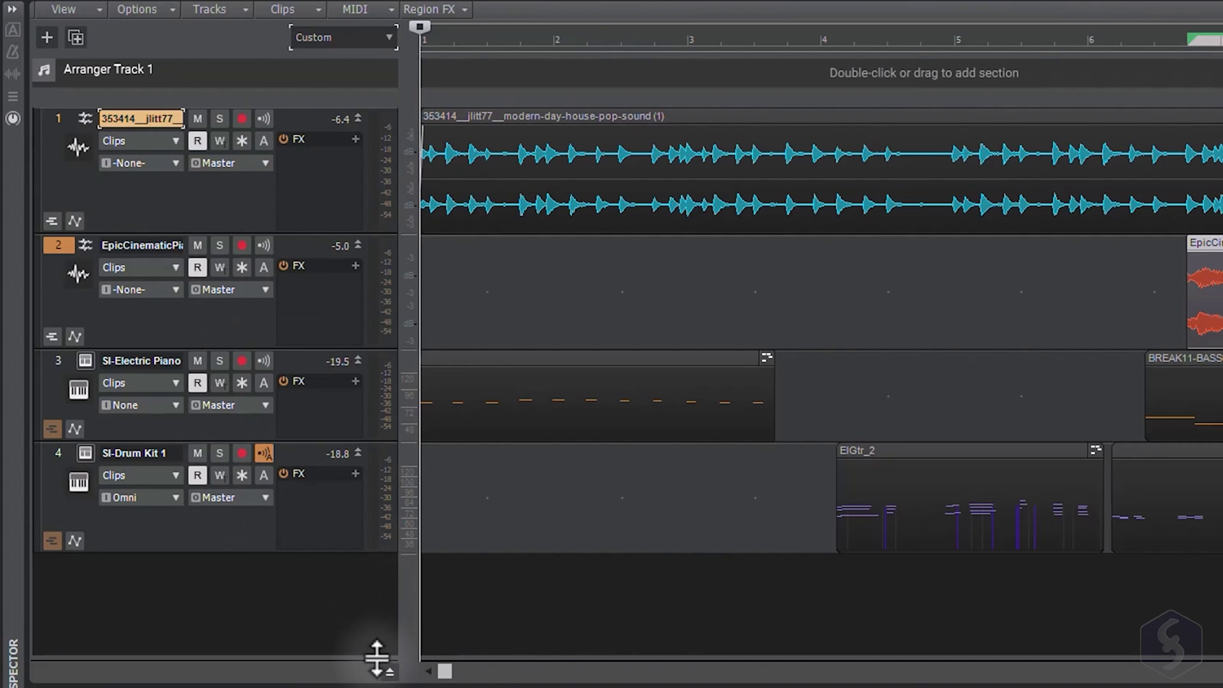
click(390, 676)
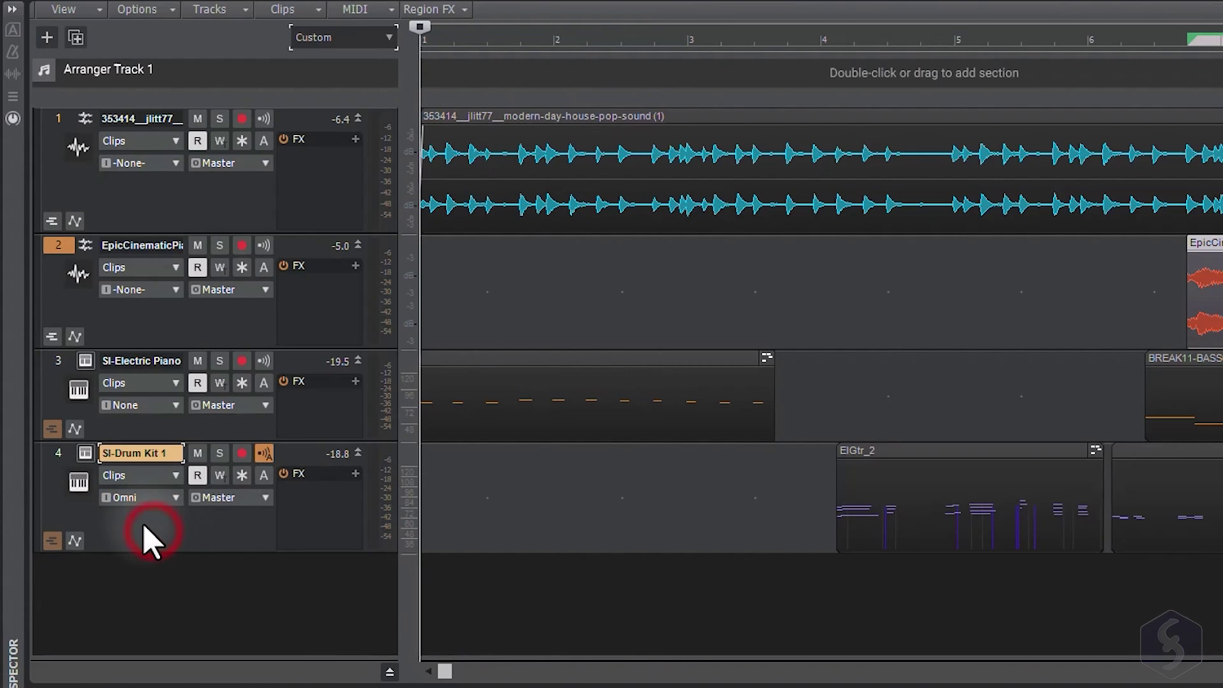
right_click(148, 540)
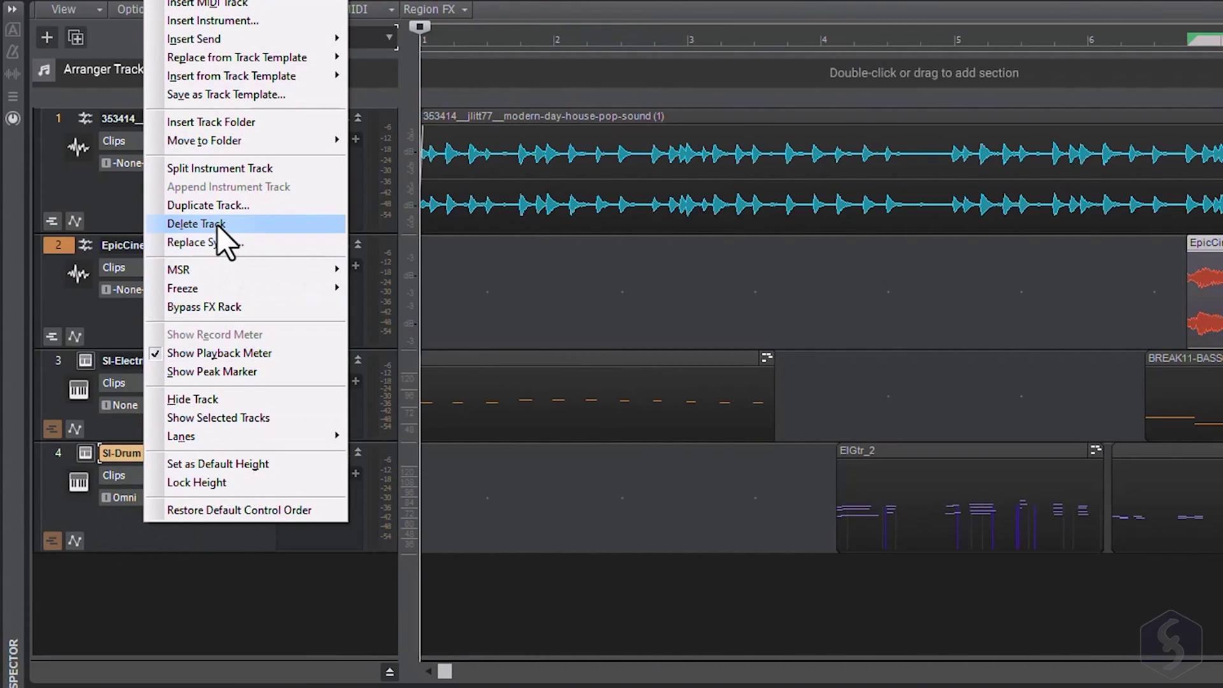
click(224, 225)
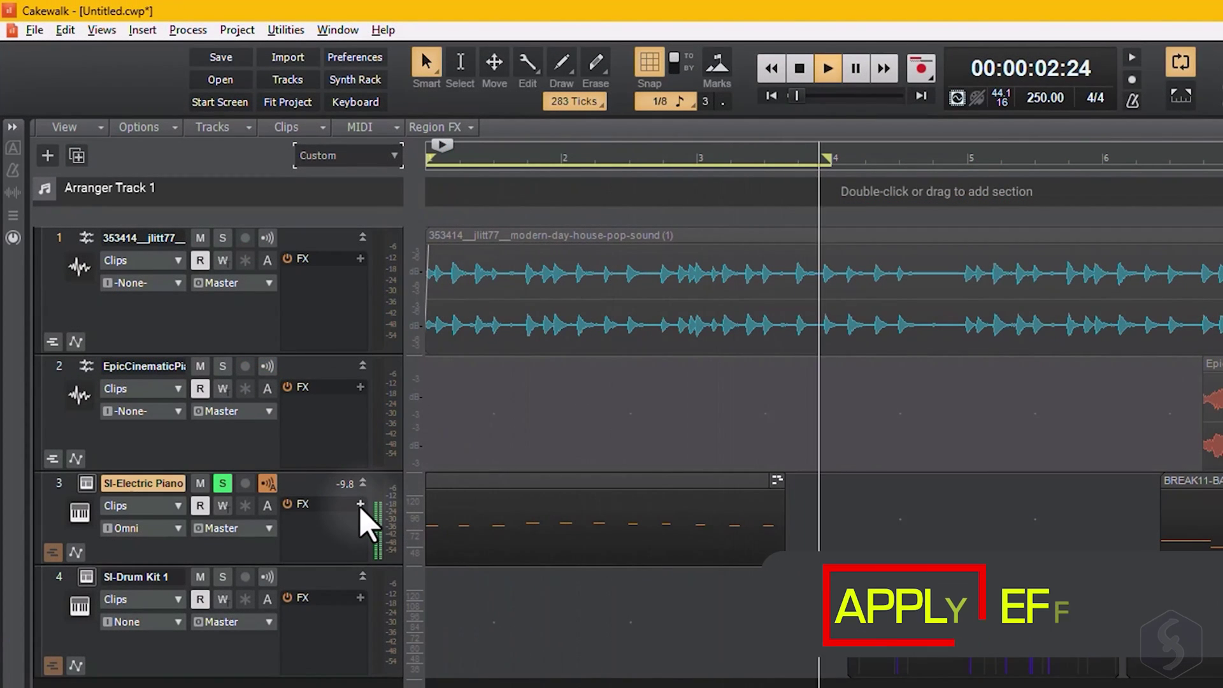
Insert Reverb and AliasFactor on track 3 and turn AliasFactor's Sampling Freq down.
click(361, 507)
mouse_move(449, 314)
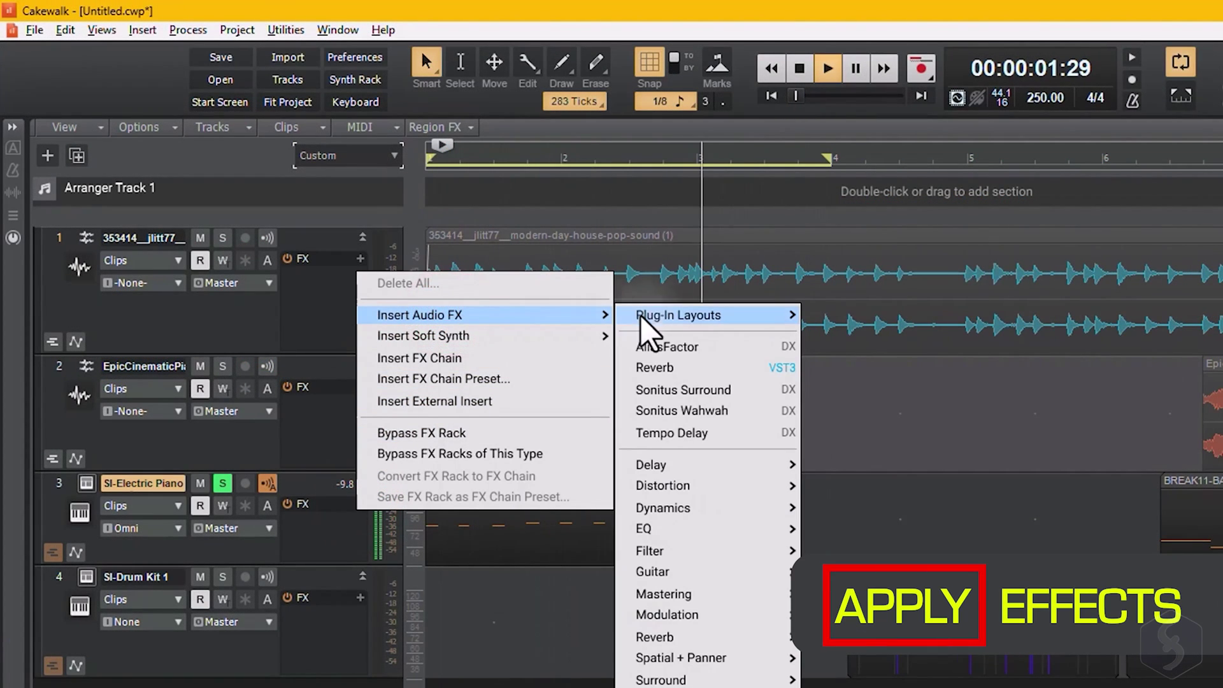
click(655, 368)
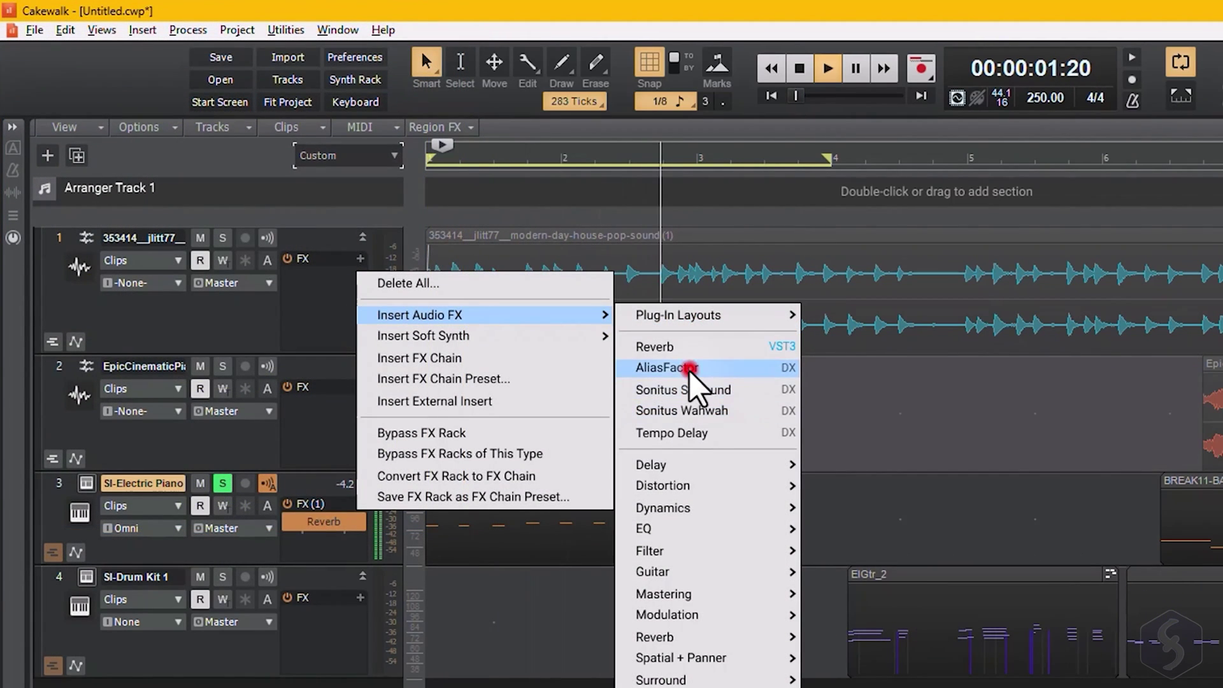
click(688, 369)
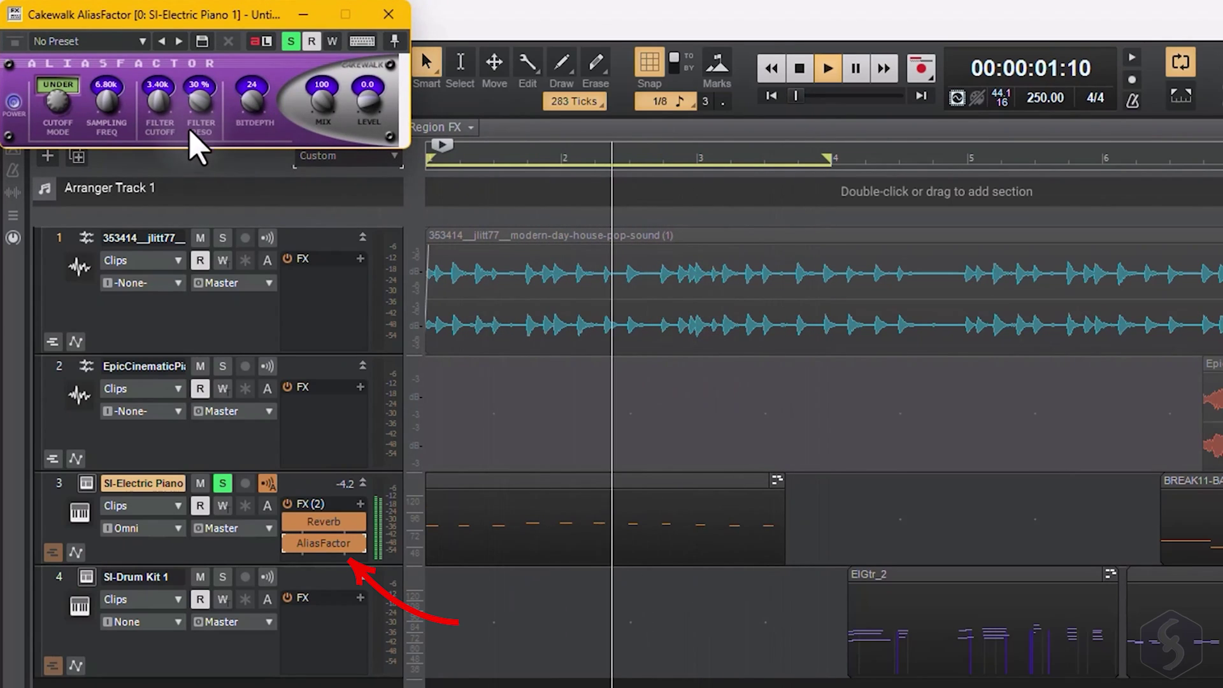
drag(107, 100, 107, 119)
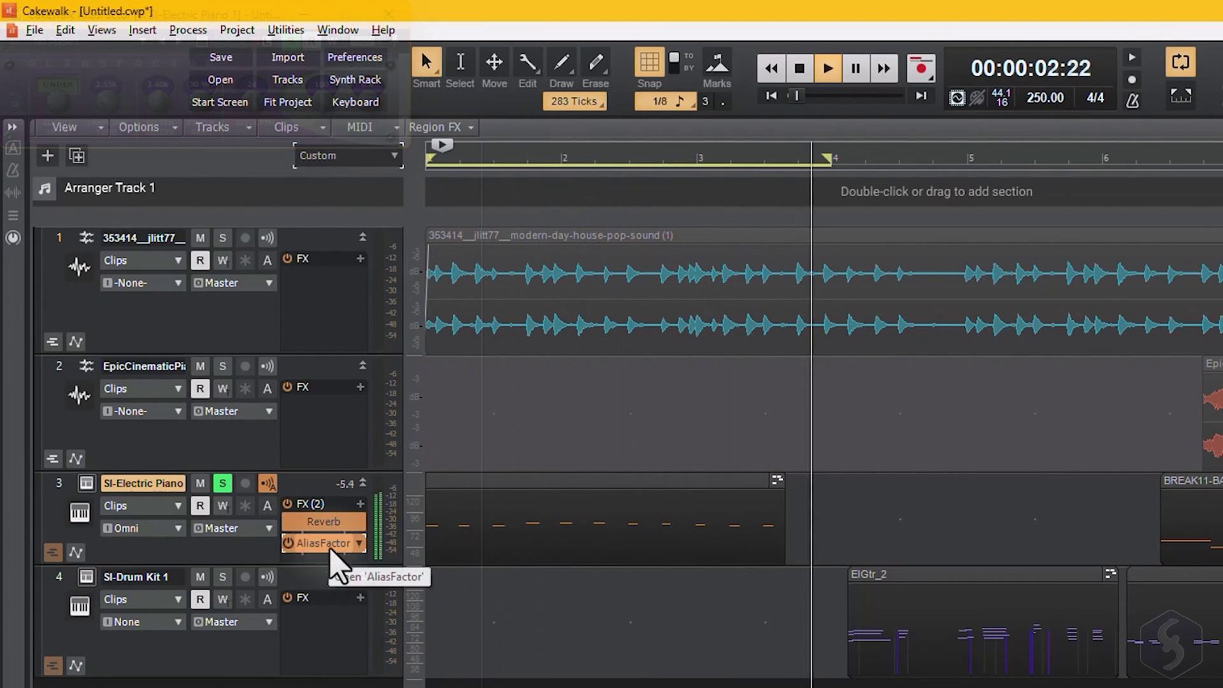
Turn the SI-Electric Piano's Reverb knob to maximum and close its window.
click(333, 527)
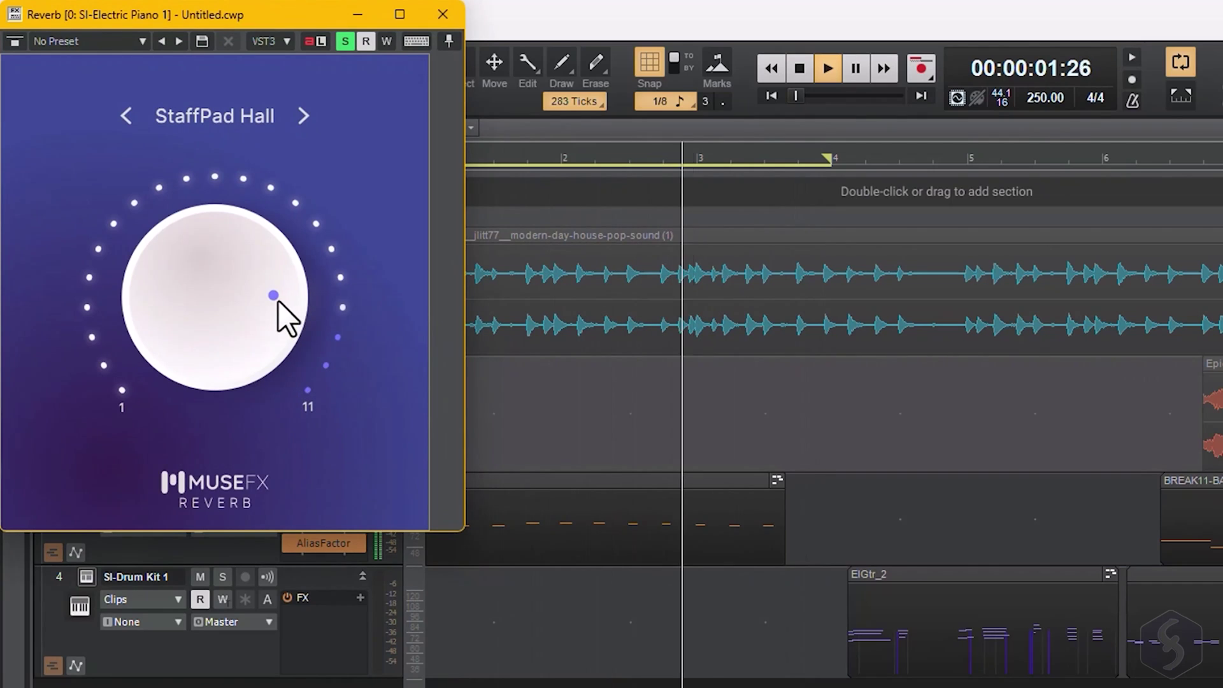
drag(278, 294, 278, 257)
click(442, 14)
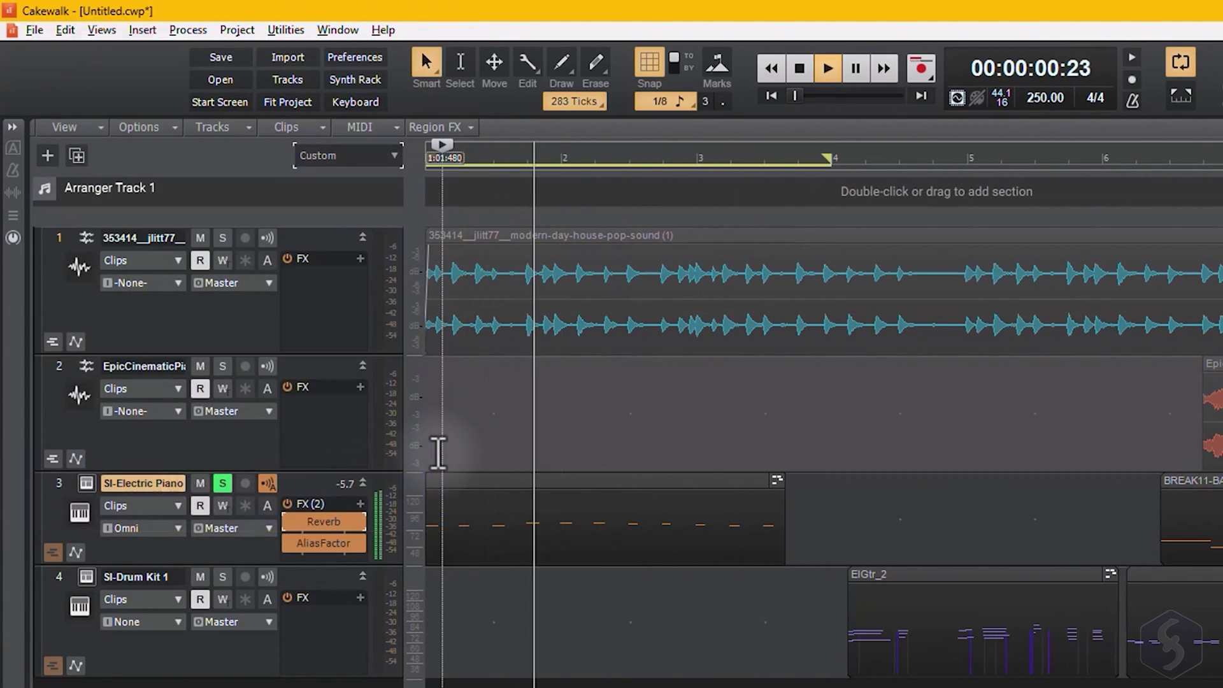
mouse_move(330, 523)
mouse_down()
mouse_move(337, 554)
mouse_move(335, 519)
mouse_up()
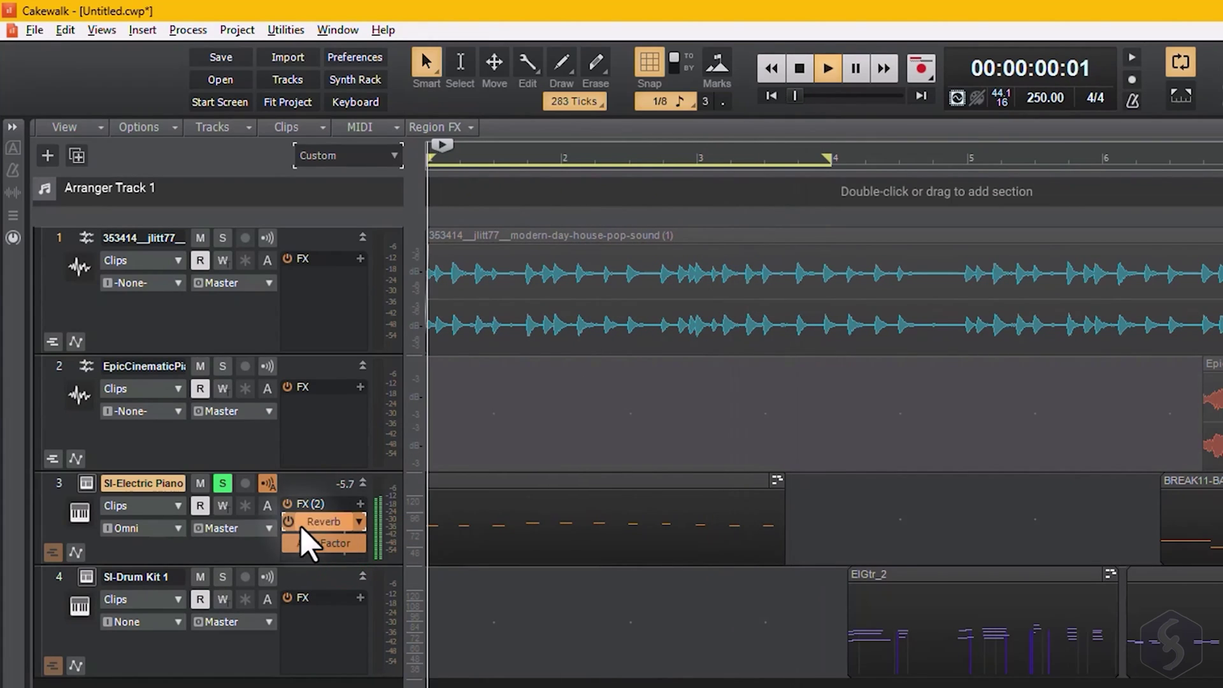
Bypass and restore the Reverb, bypass the FX rack, and stop playback.
click(288, 523)
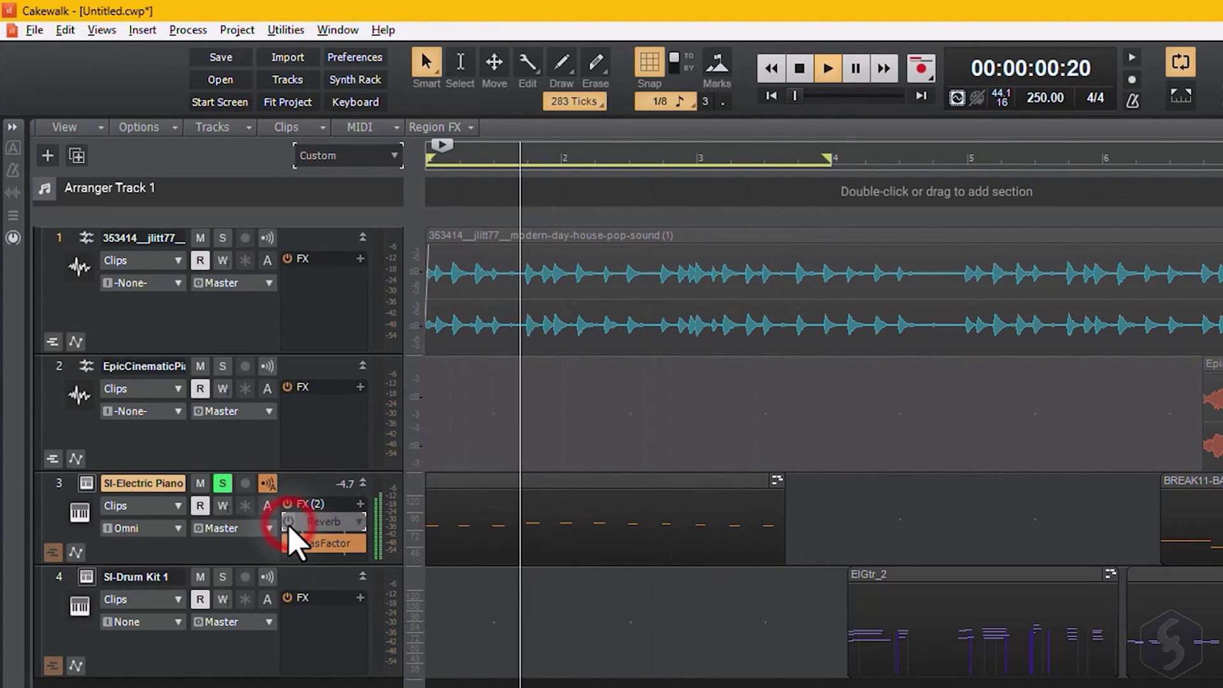
click(288, 522)
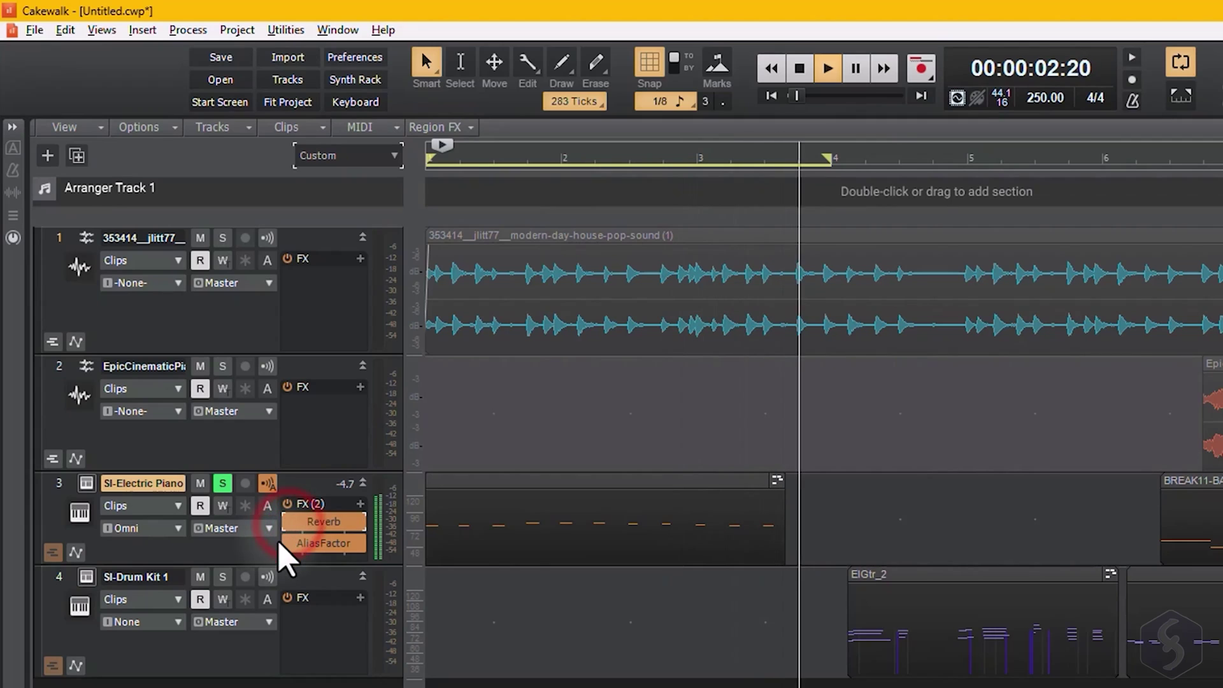
click(287, 504)
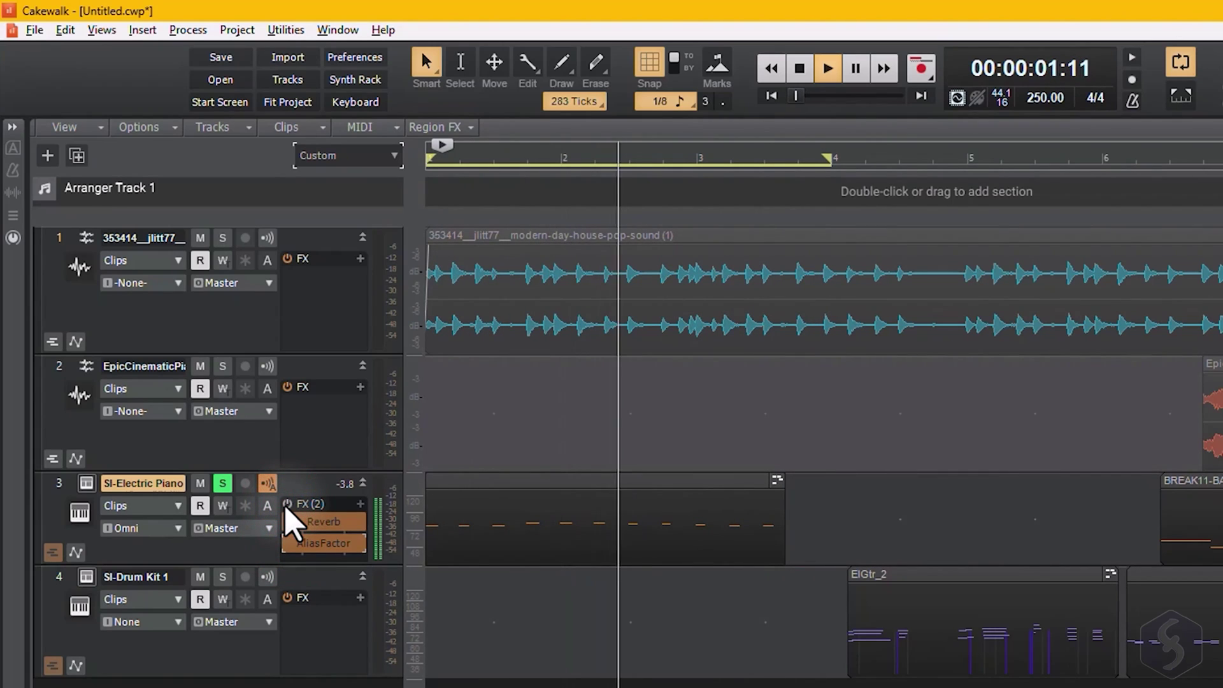
key(space)
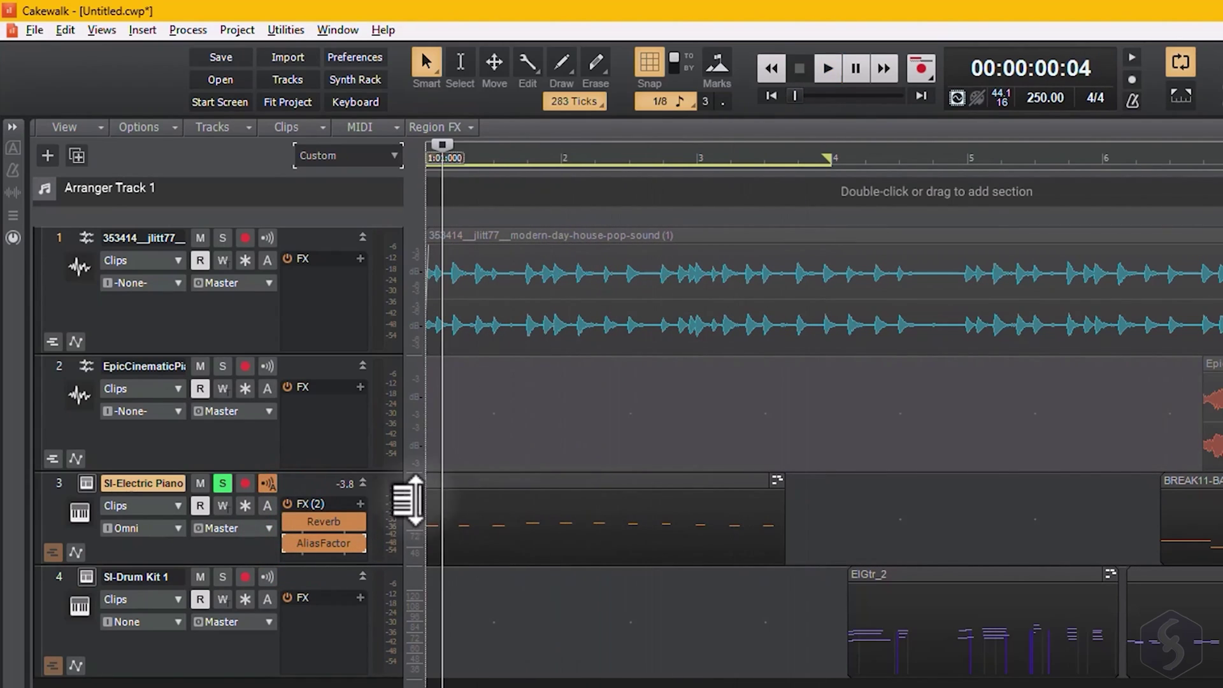
right_click(331, 532)
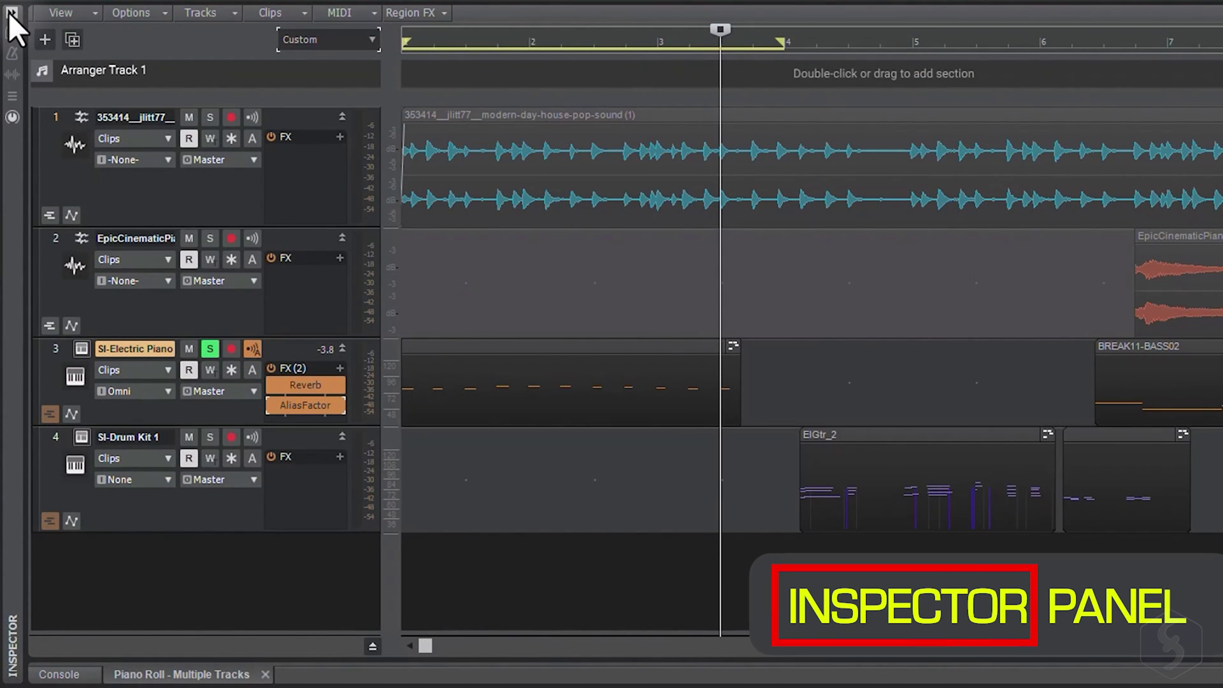
Show the Inspector, select EpicCinematicPiano, then return to SI-Electric Piano.
click(12, 13)
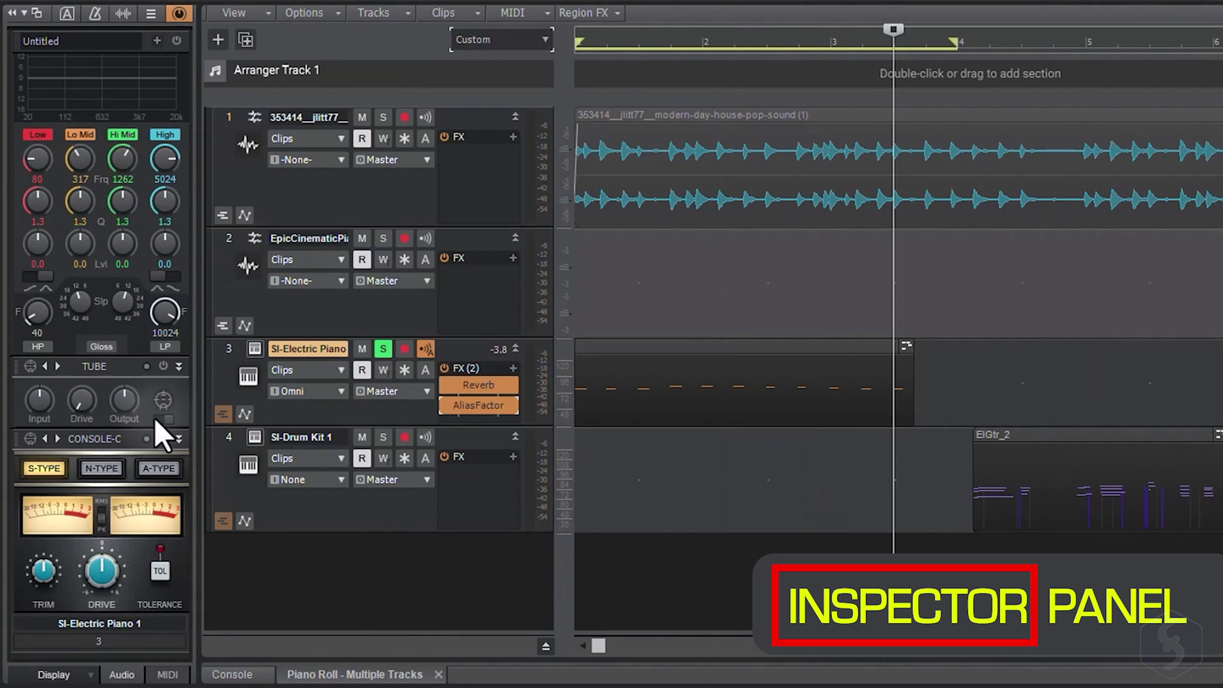
scroll(146, 521, up, 3)
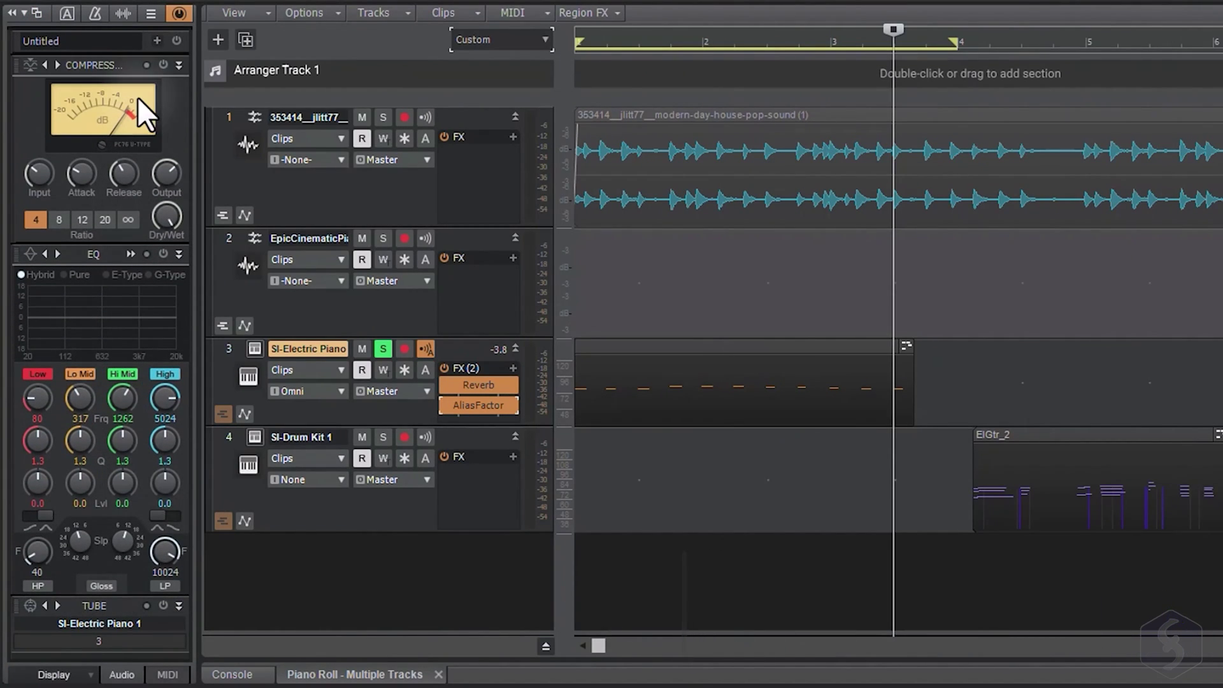
click(314, 316)
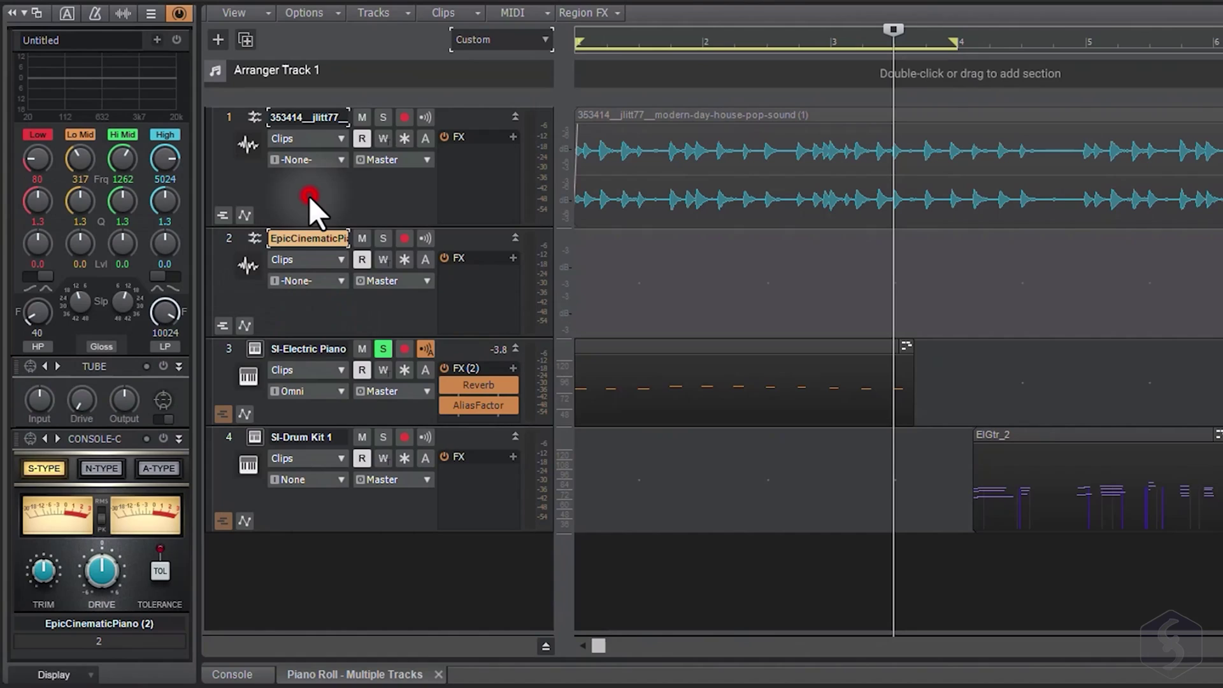
key(Down)
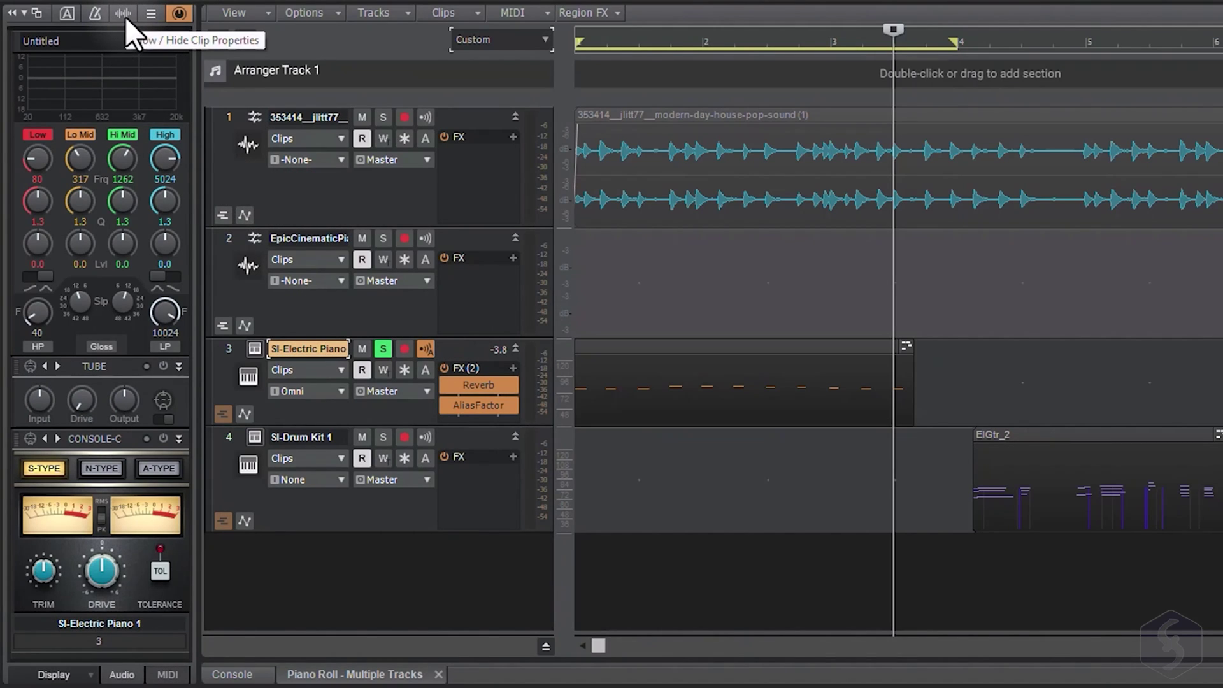
In Clip Properties, change SI-Electric Piano's gain, pan 1% right, and raise the fader to about -0.4 dB.
click(125, 17)
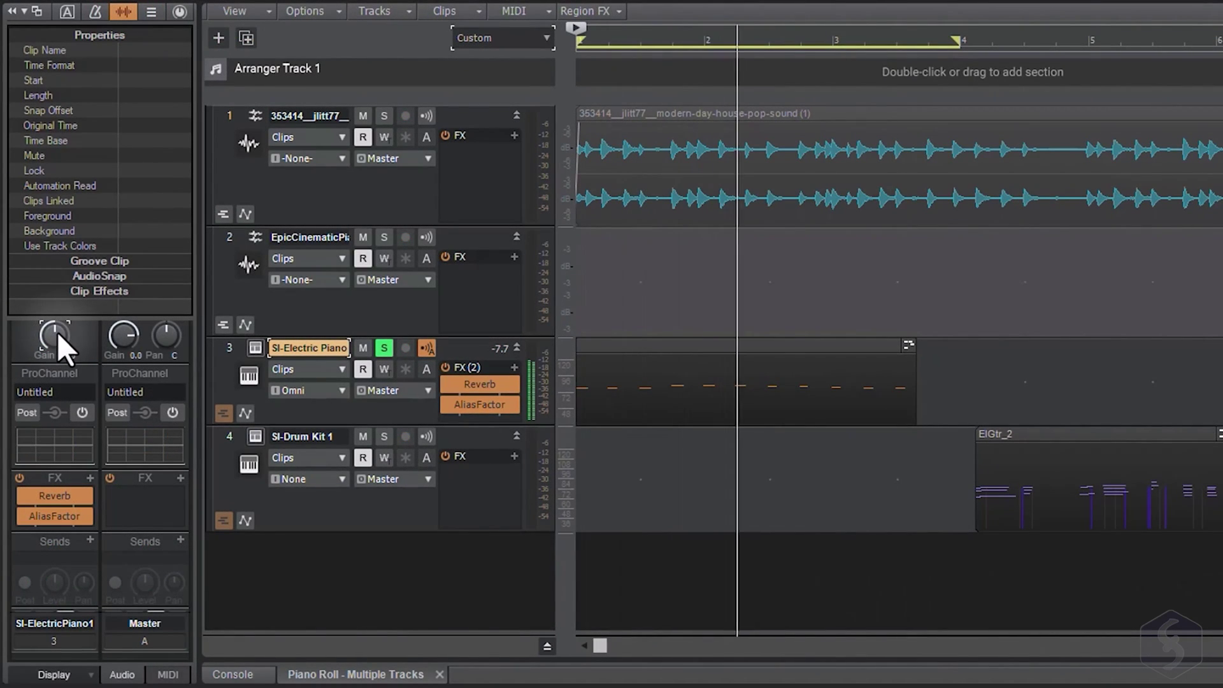
drag(57, 332, 57, 287)
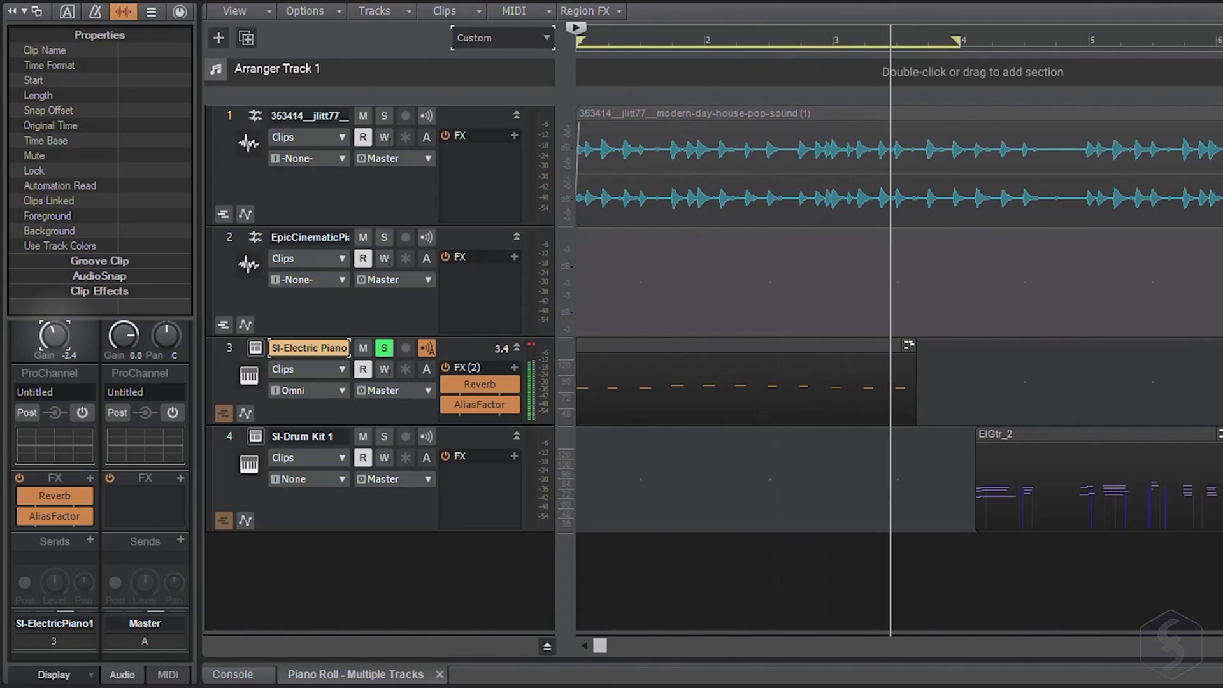
scroll(81, 385, down, 1)
scroll(81, 387, down, 3)
scroll(81, 387, down, 1)
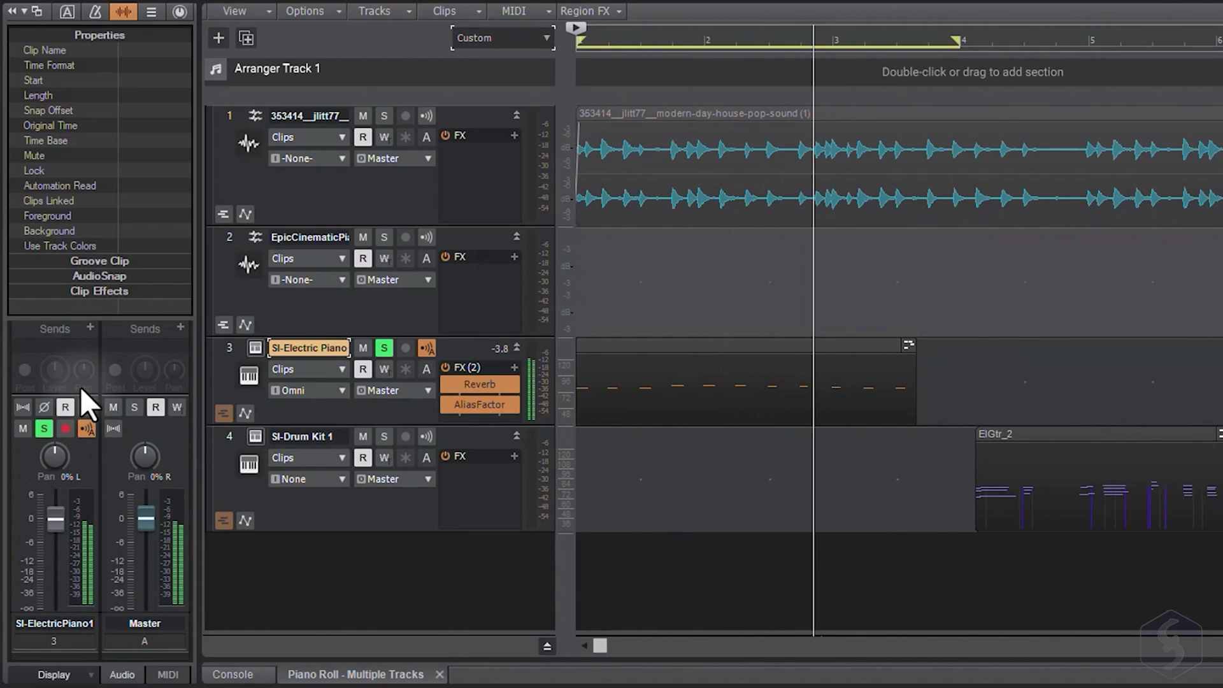
drag(56, 436, 57, 401)
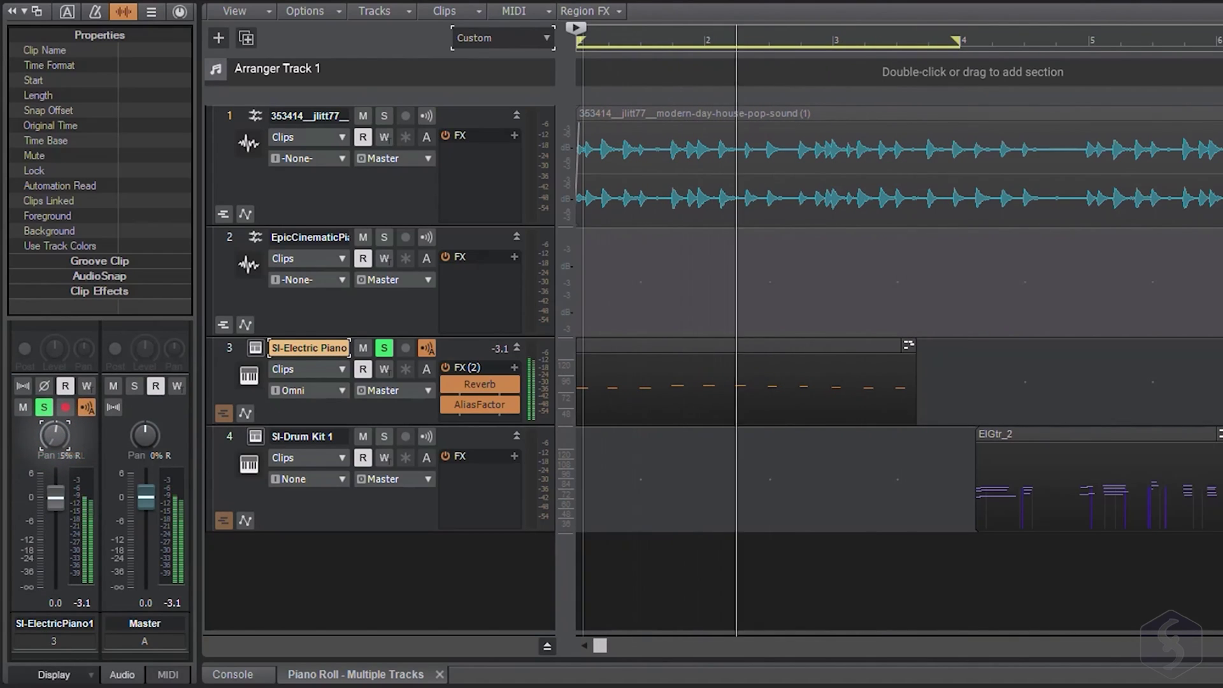
drag(55, 437, 55, 489)
scroll(60, 459, down, 1)
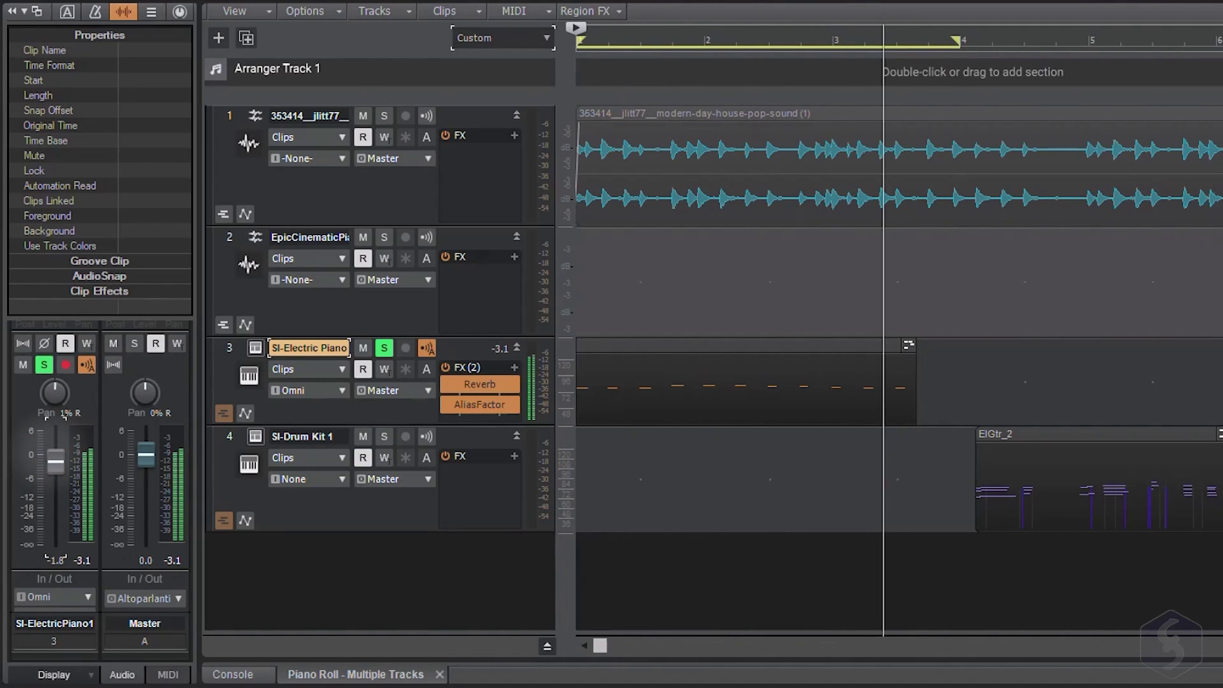
drag(54, 512, 54, 457)
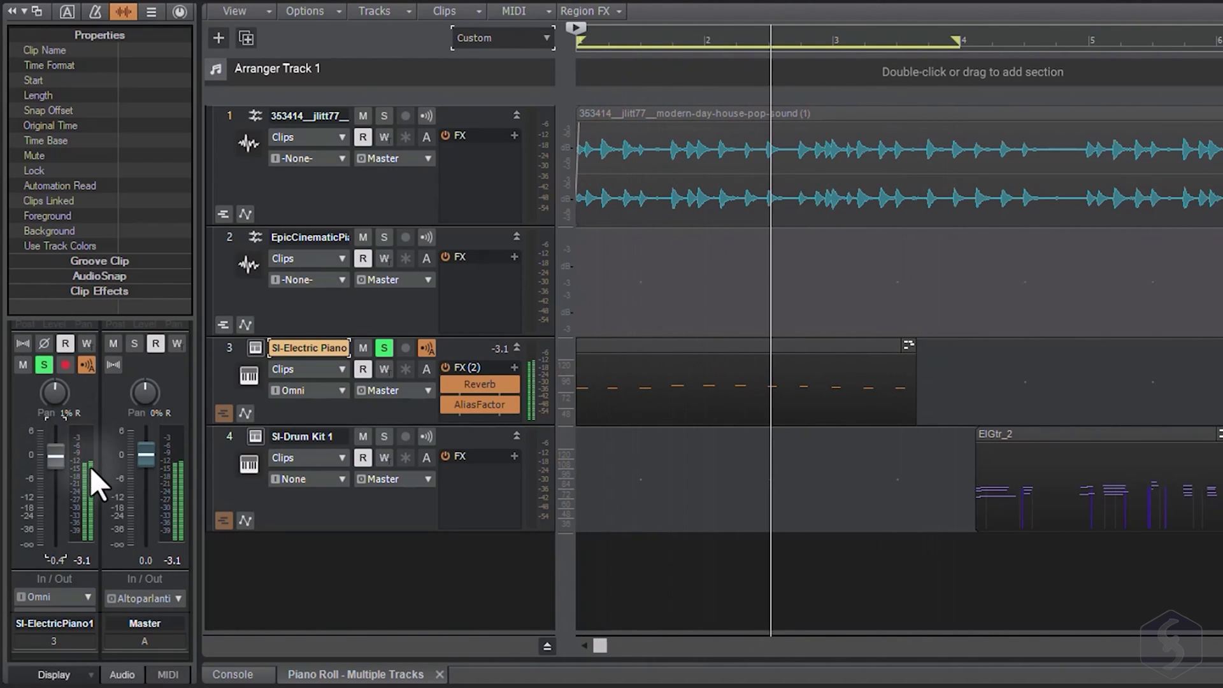
scroll(72, 495, down, 1)
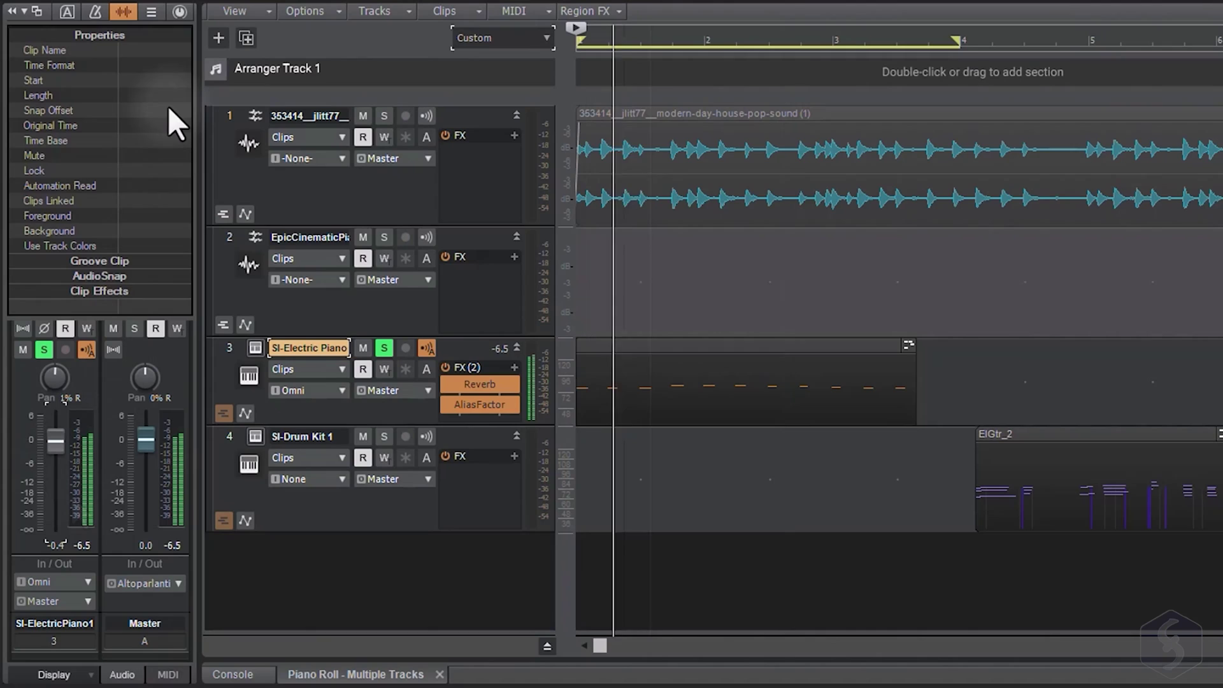
Lower the ProChannel compressor Input, move the Lo Mid EQ node down, and compare with EQ bypassed.
click(176, 11)
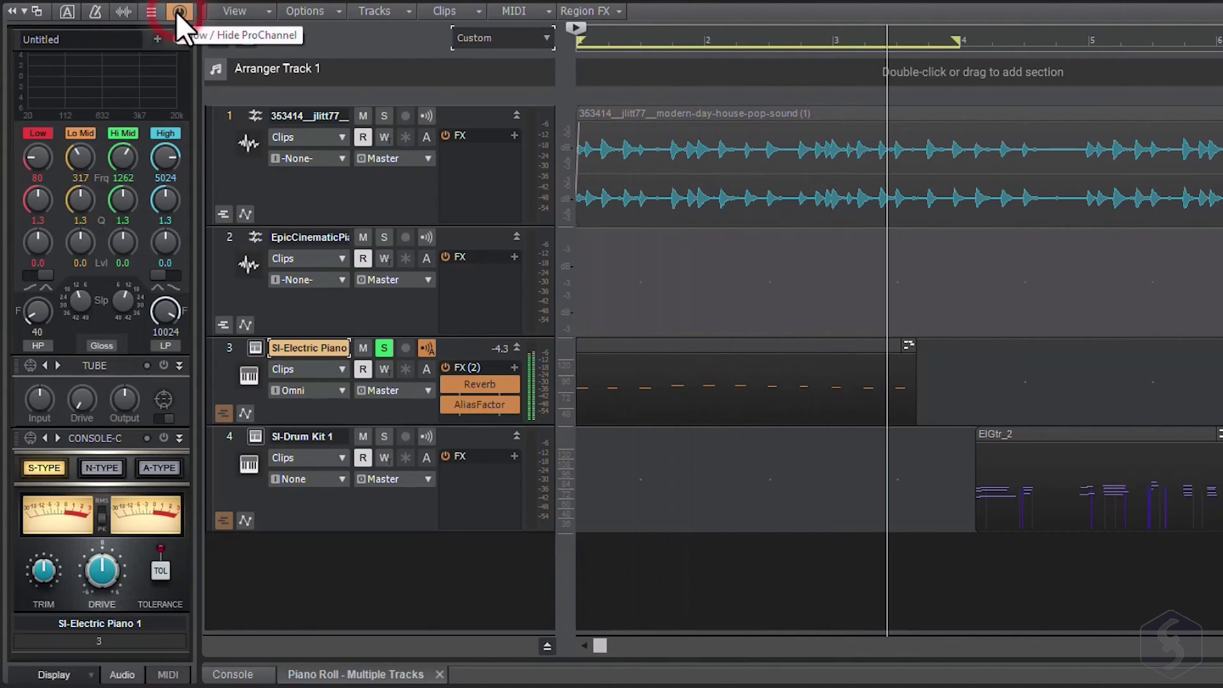
scroll(101, 107, up, 3)
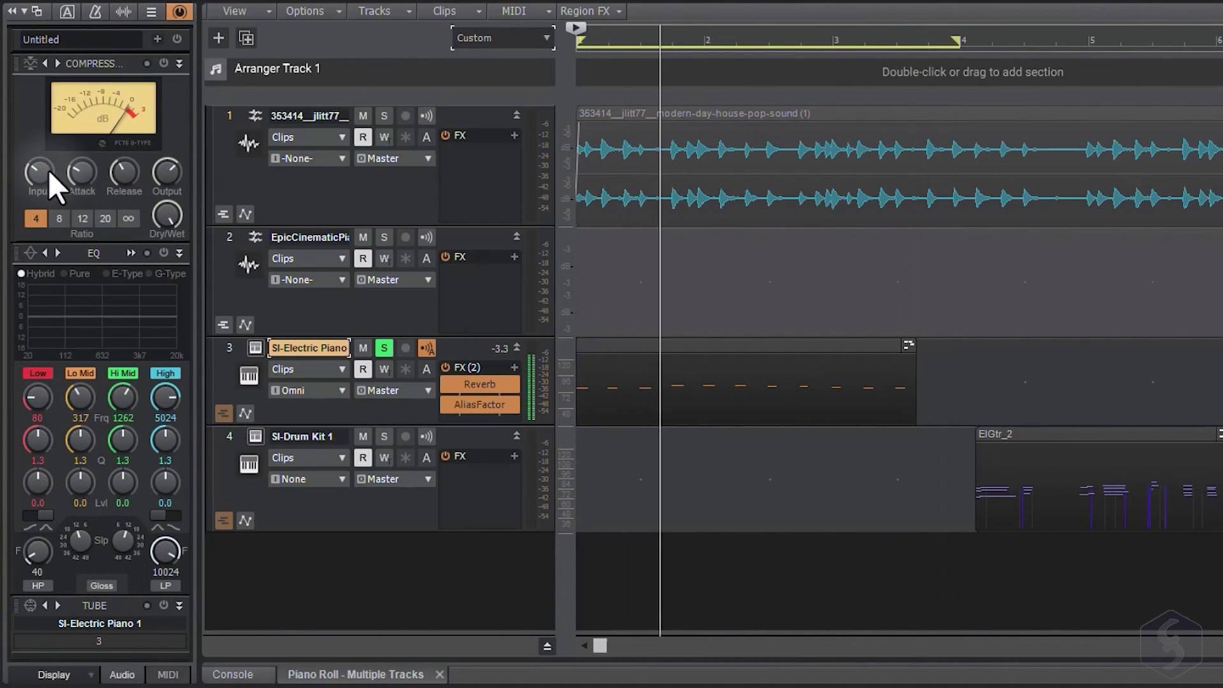
drag(48, 170, 49, 191)
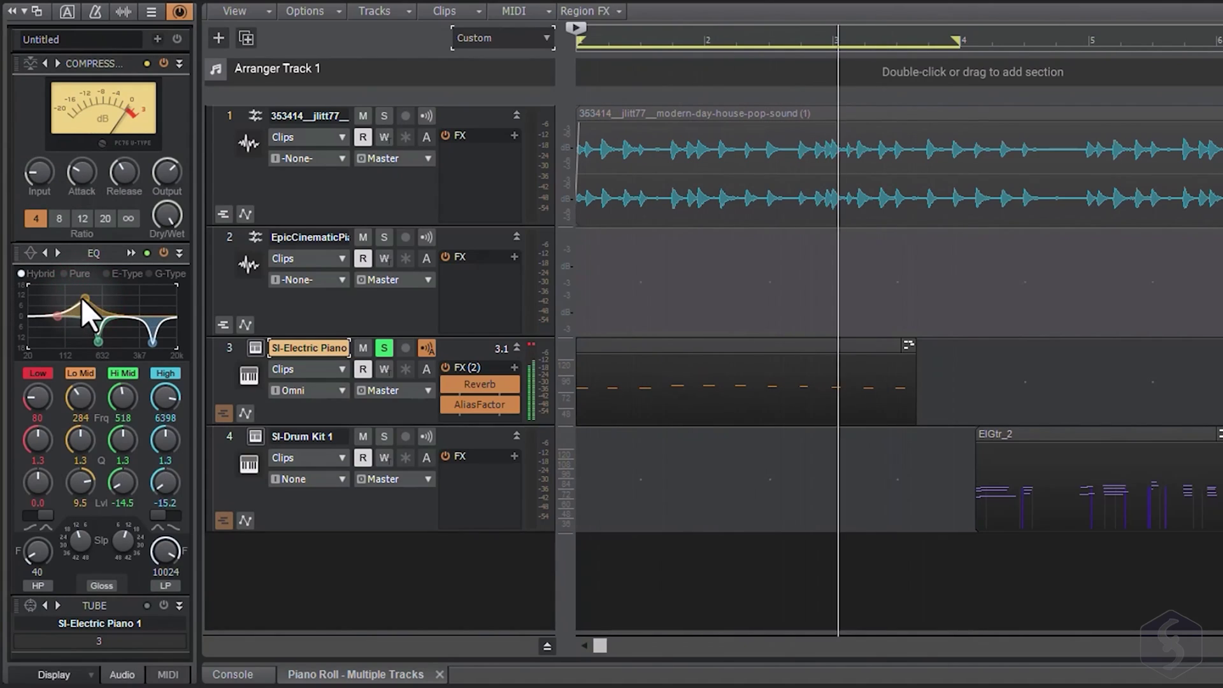
drag(83, 298, 69, 308)
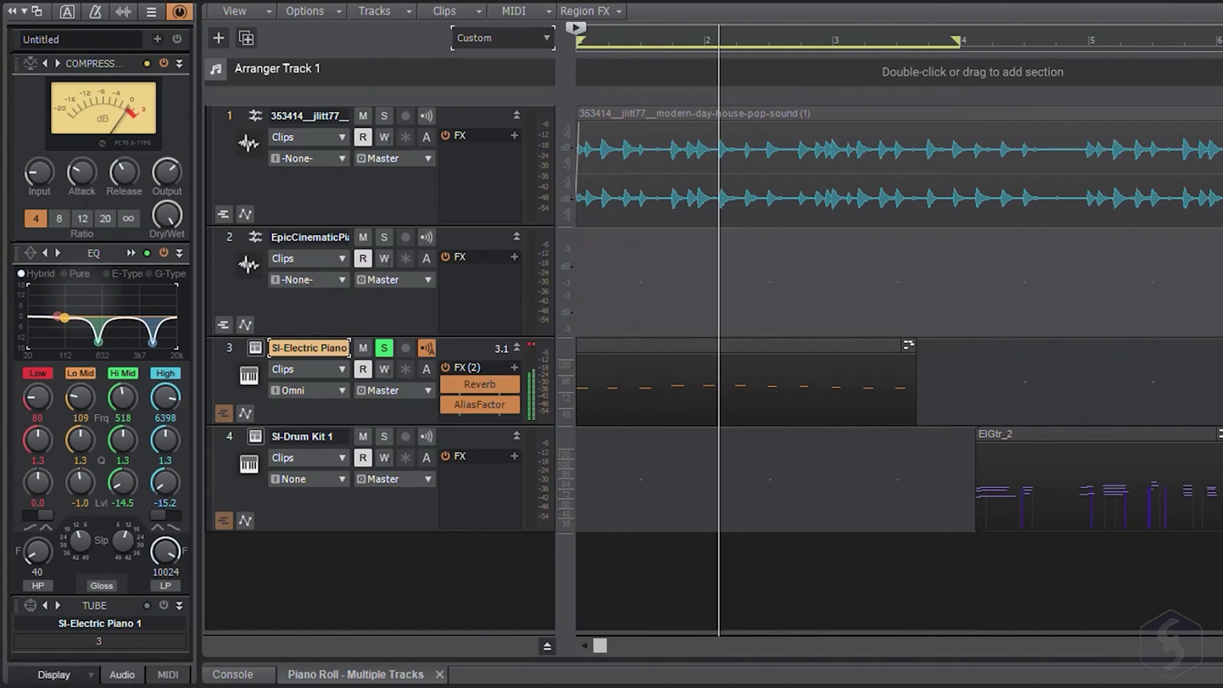
click(164, 253)
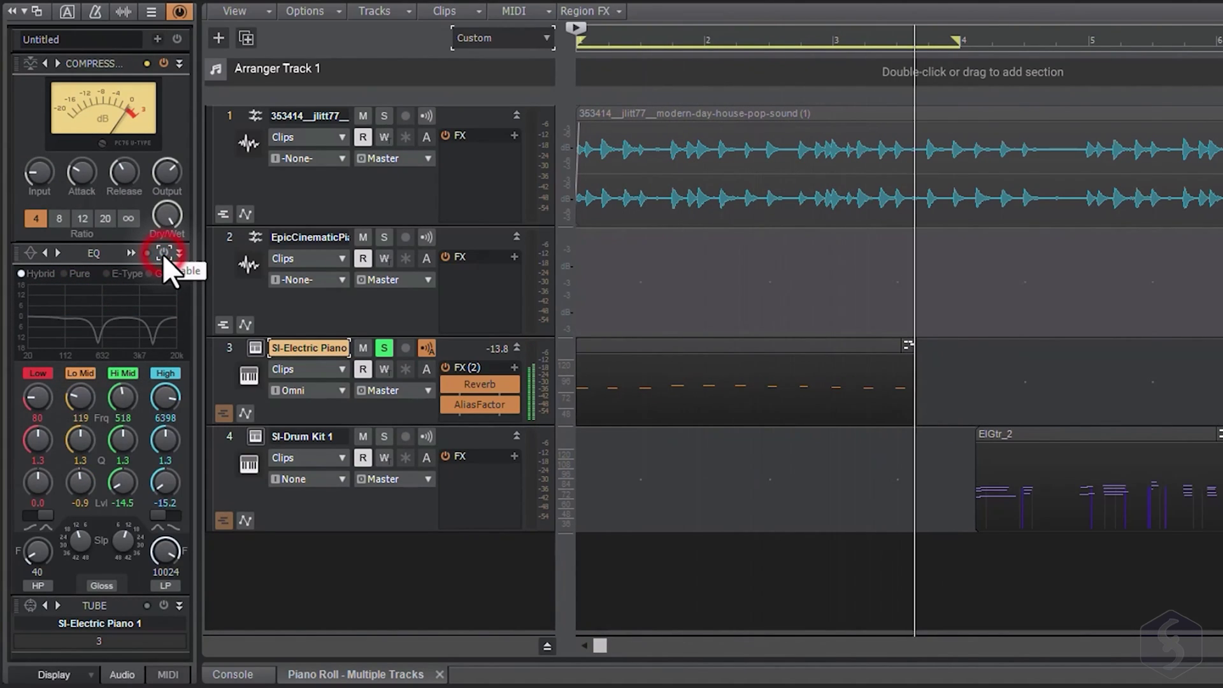
click(163, 254)
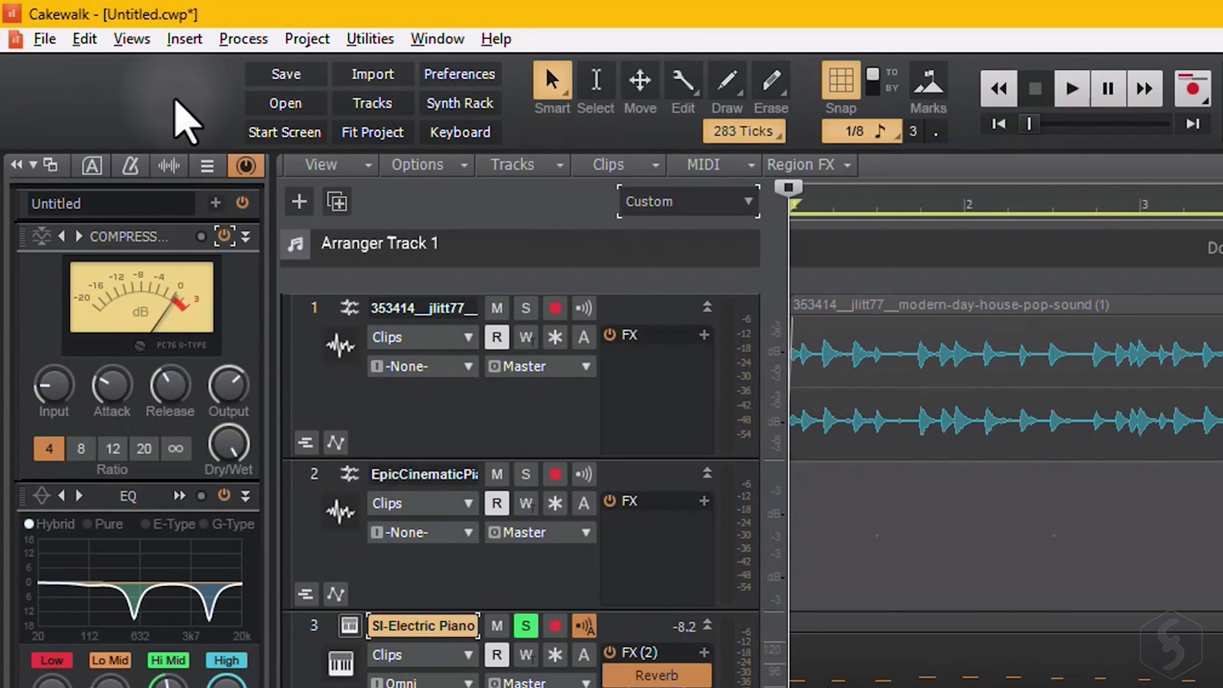
Hide the Inspector from the Views menu and briefly show the Console.
click(134, 40)
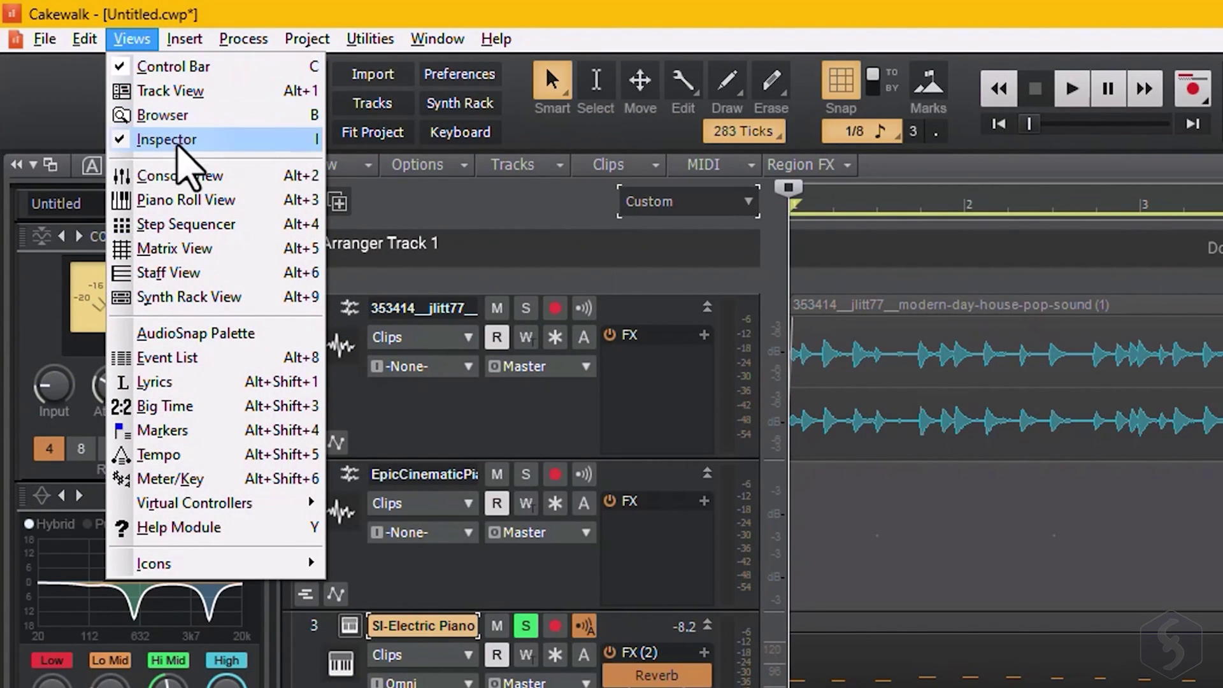
click(194, 174)
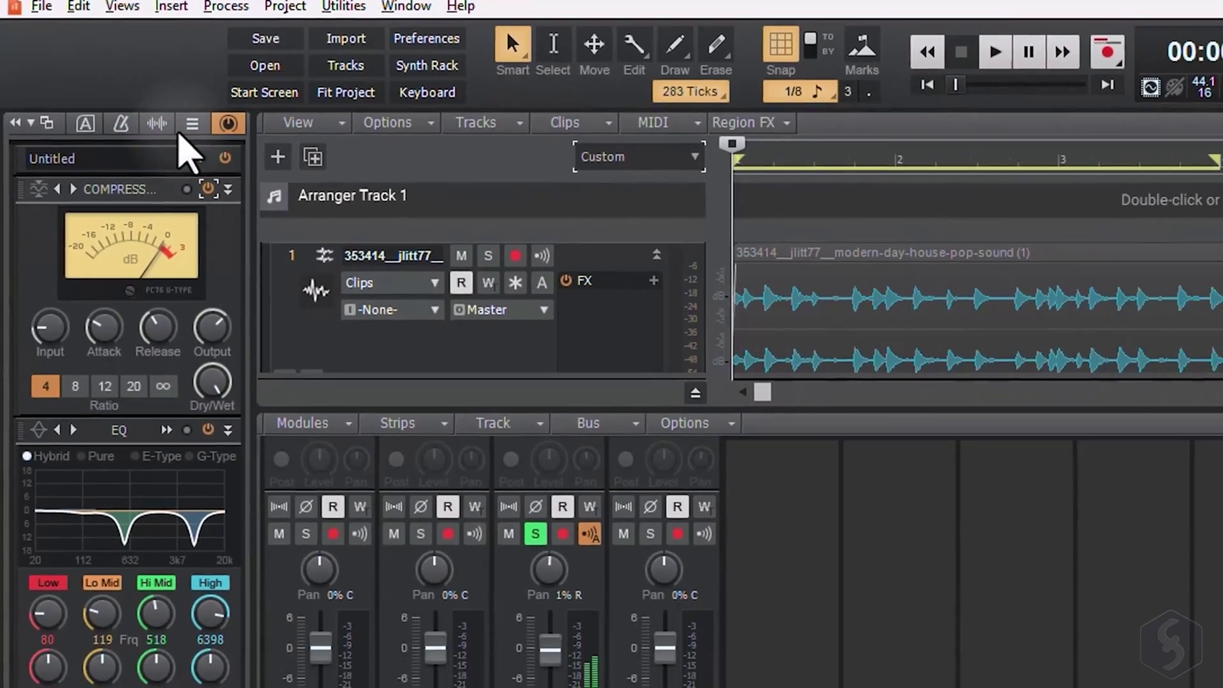
scroll(281, 435, up, 5)
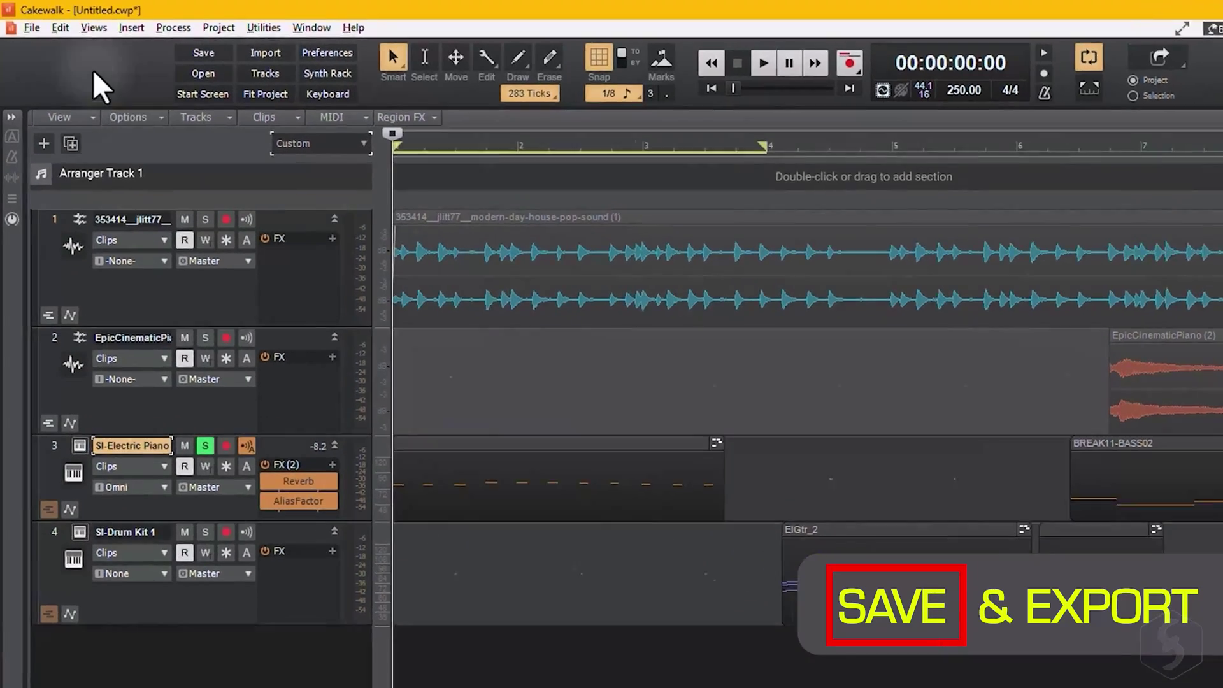
click(29, 24)
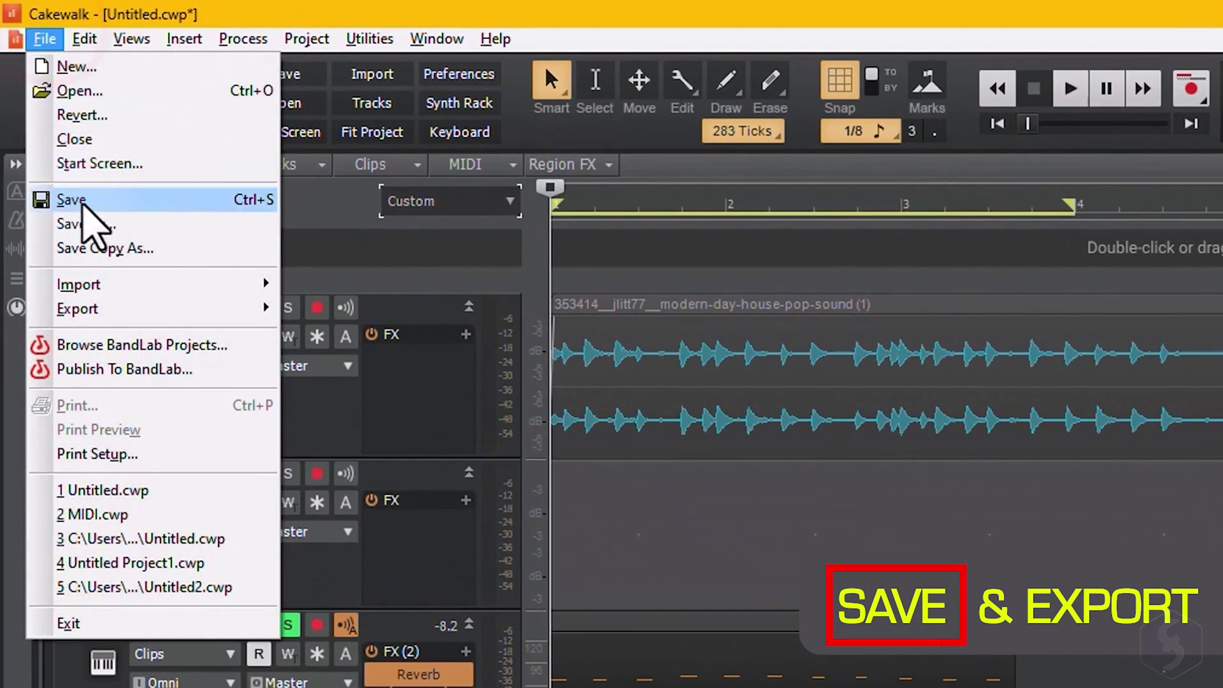
click(57, 143)
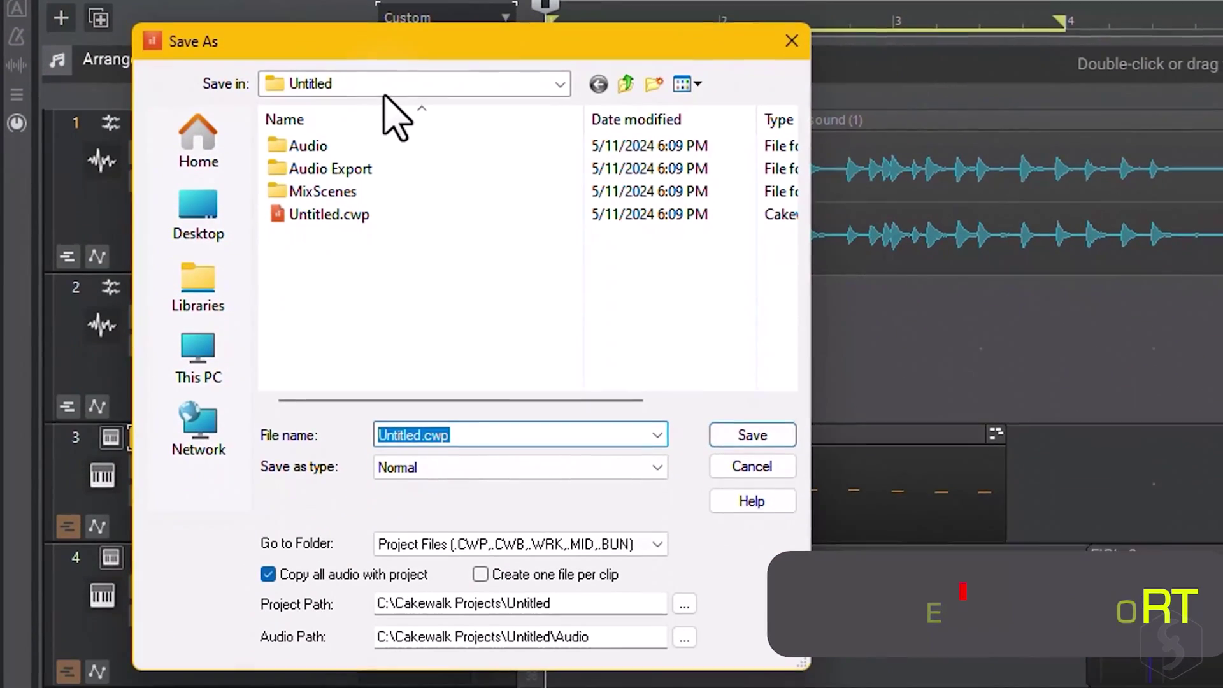
click(656, 464)
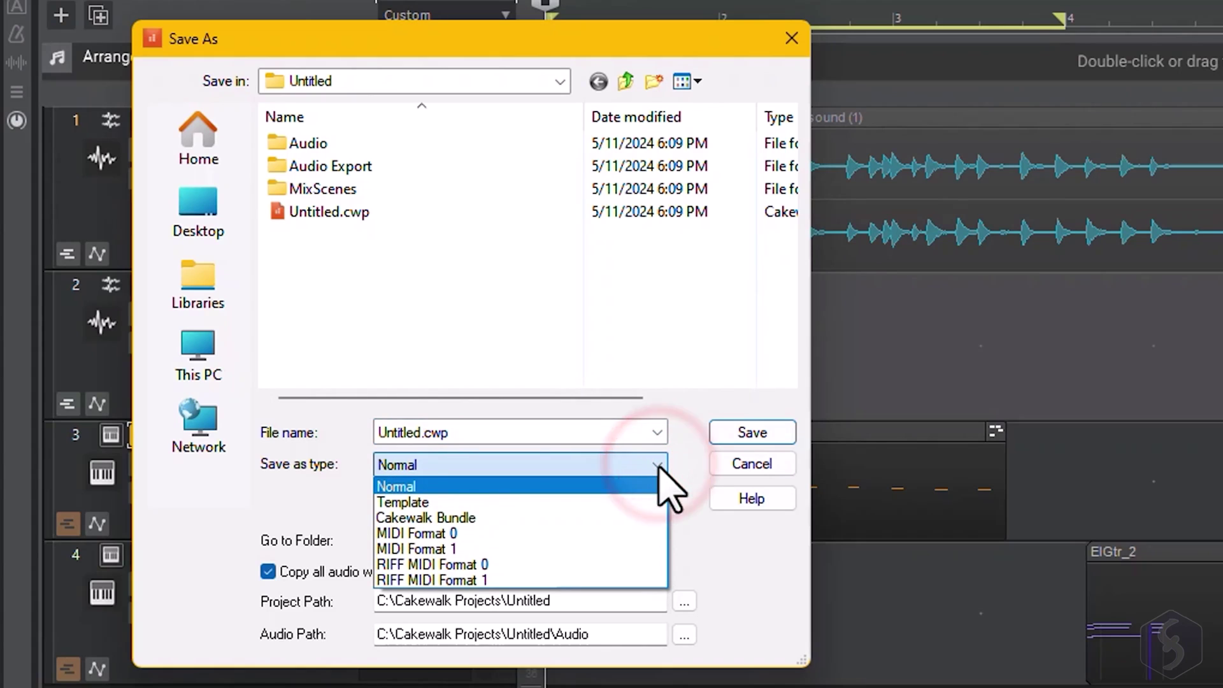
click(587, 521)
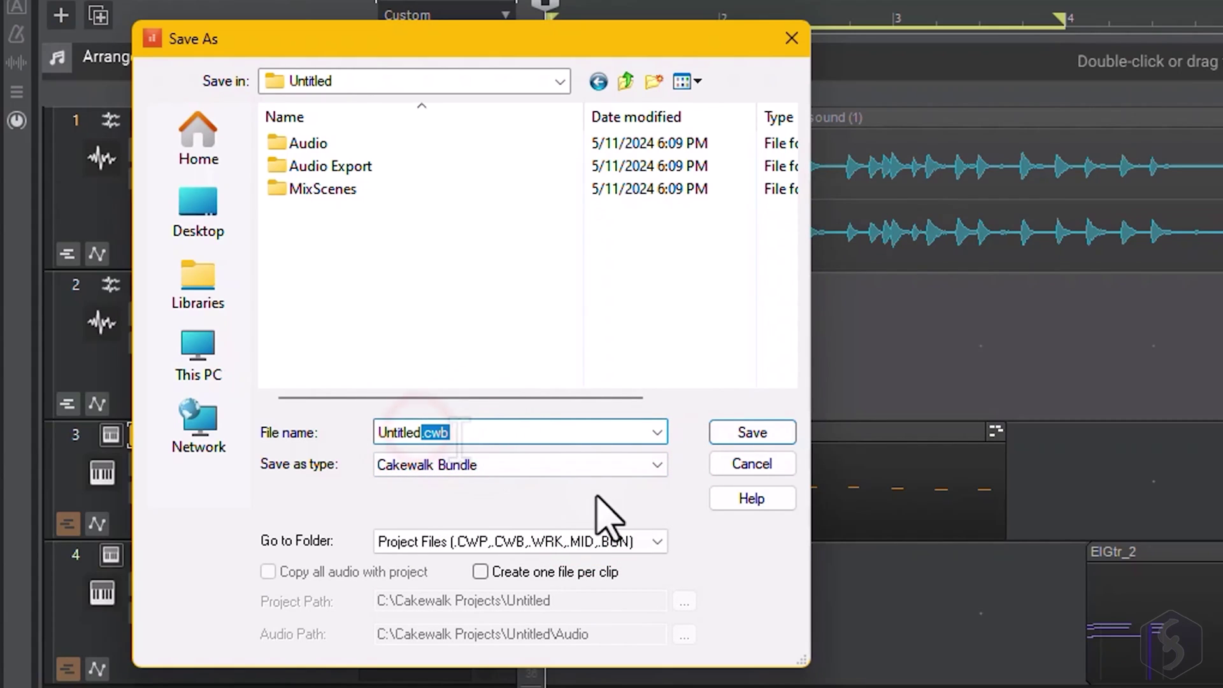
click(641, 467)
click(612, 478)
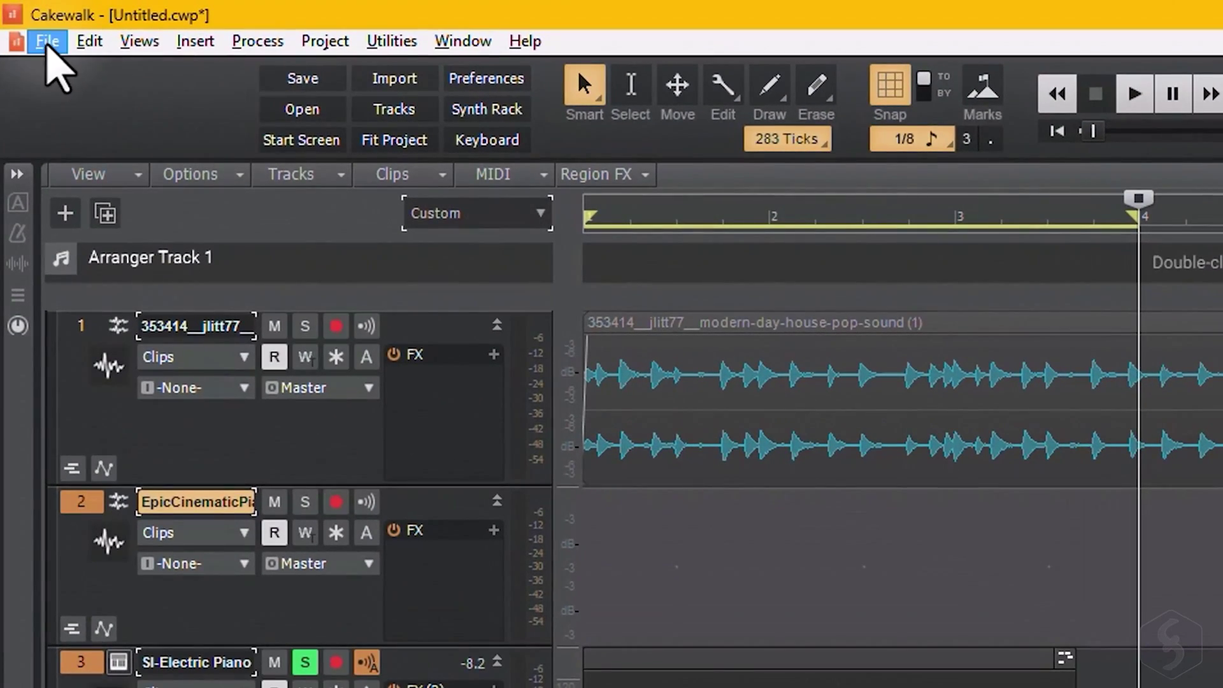
Open Export Audio, keeping Wave, 44100 Hz and 32 Bit, with Source Category set to Tracks.
click(47, 41)
mouse_move(83, 327)
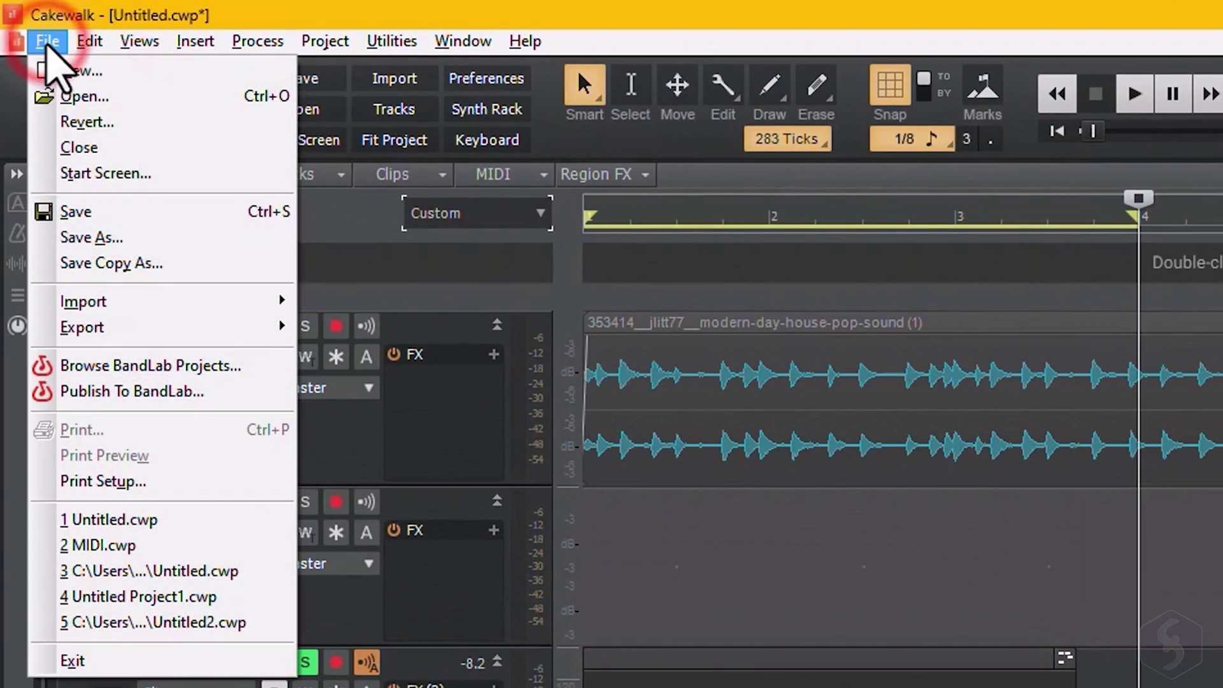
click(361, 334)
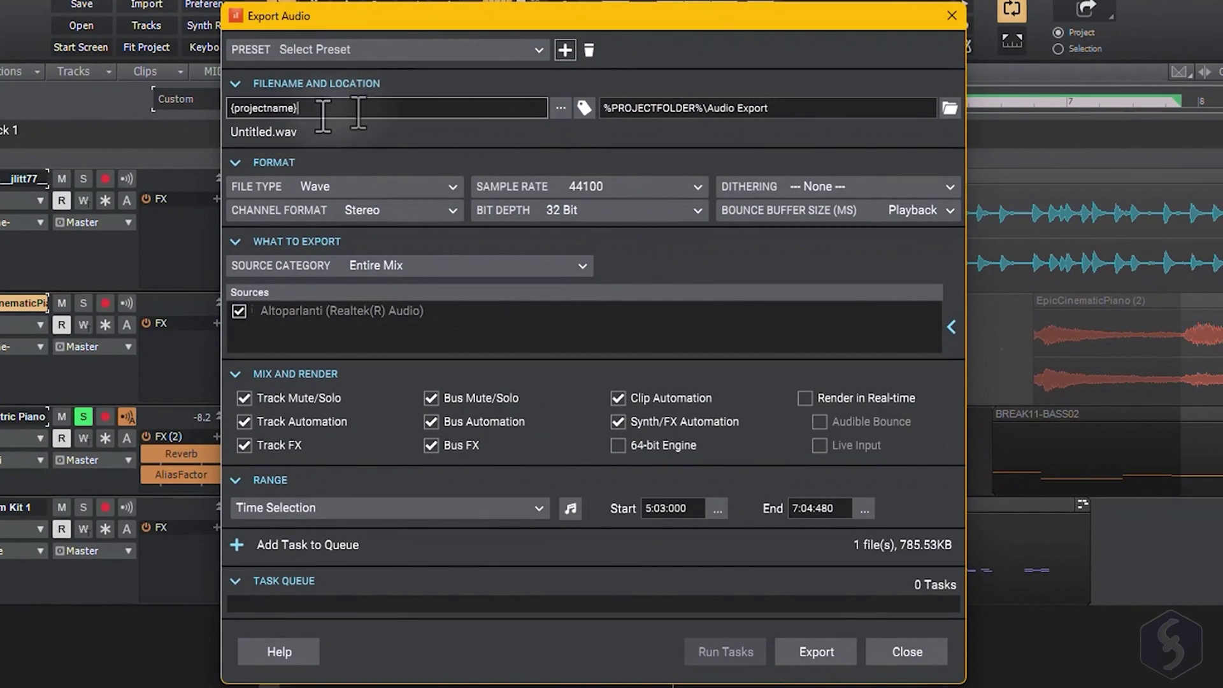
click(455, 186)
click(454, 186)
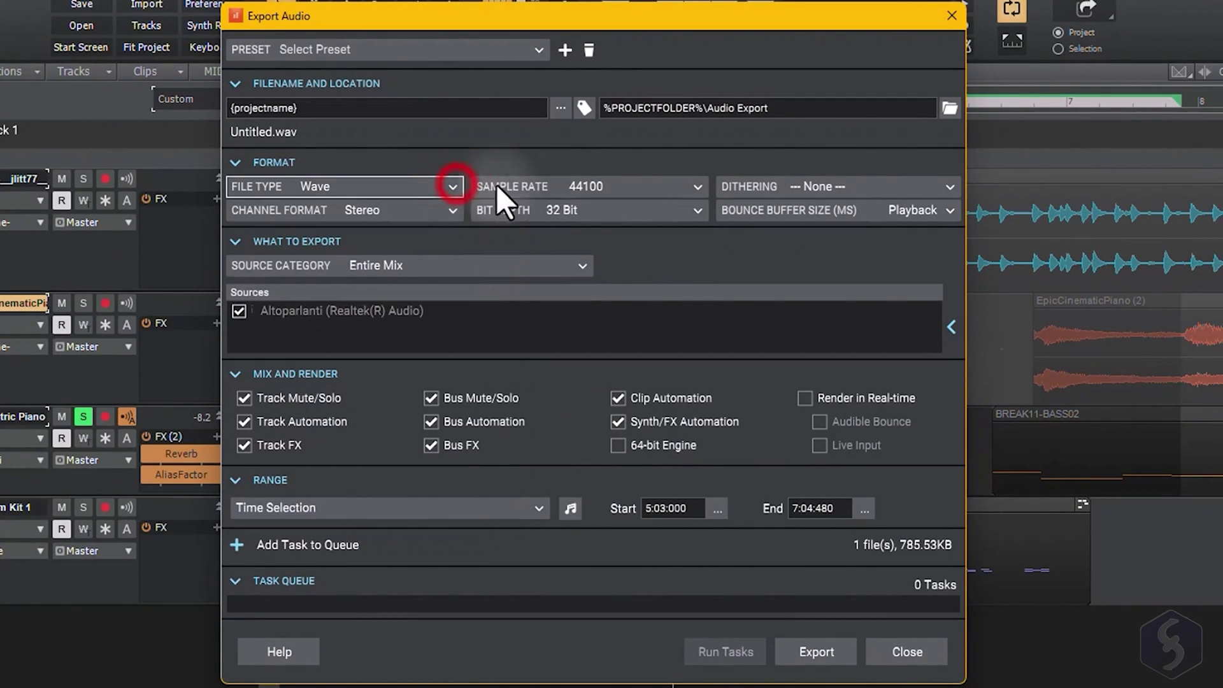
click(709, 190)
click(705, 189)
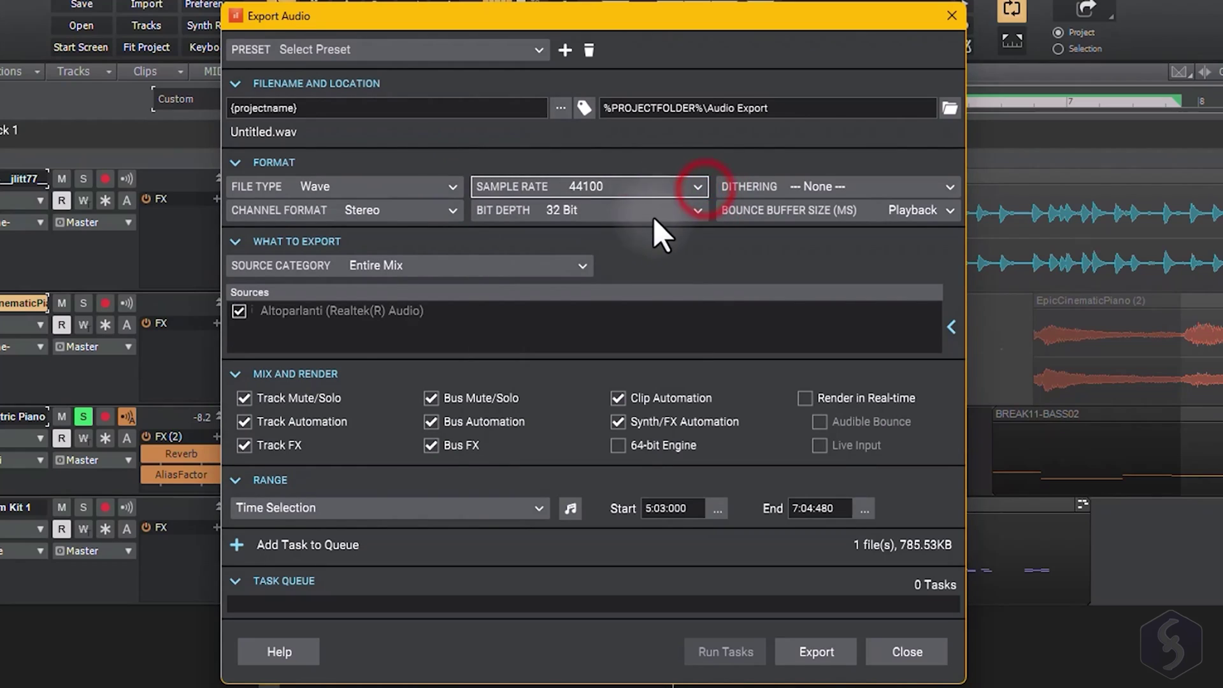
click(695, 211)
click(716, 152)
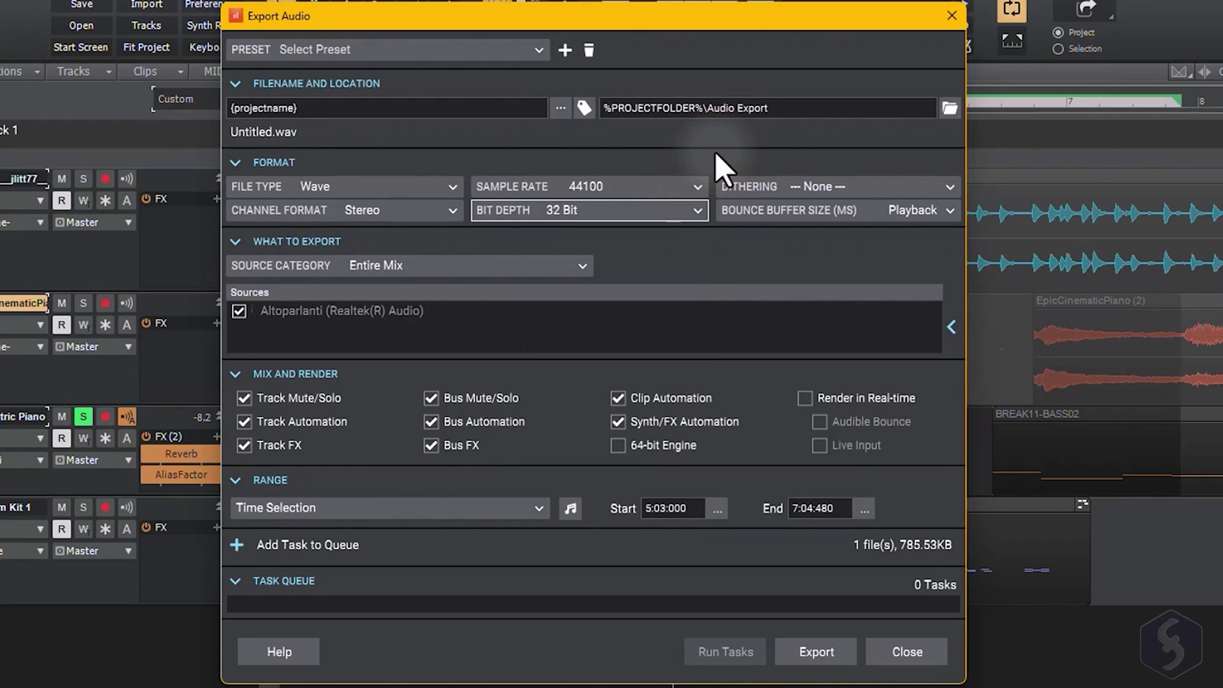
click(467, 267)
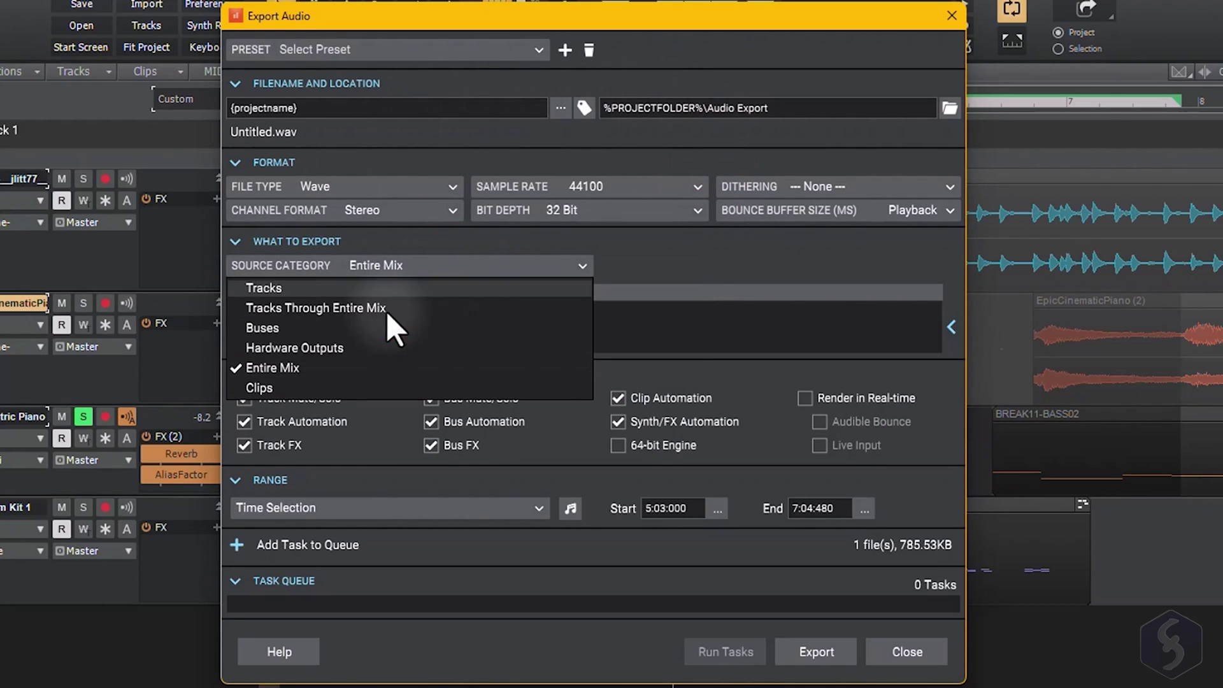
click(305, 290)
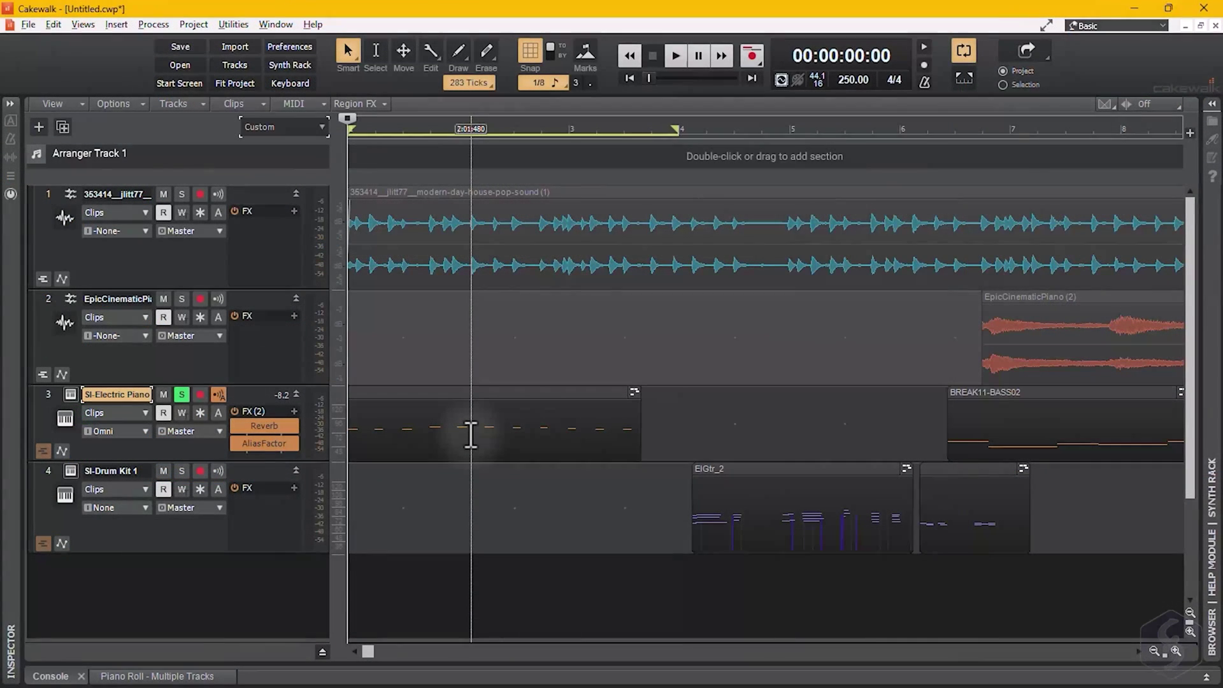
Select the SI-Electric Piano, EpicCinematicPiano and first audio track by their track numbers.
click(43, 395)
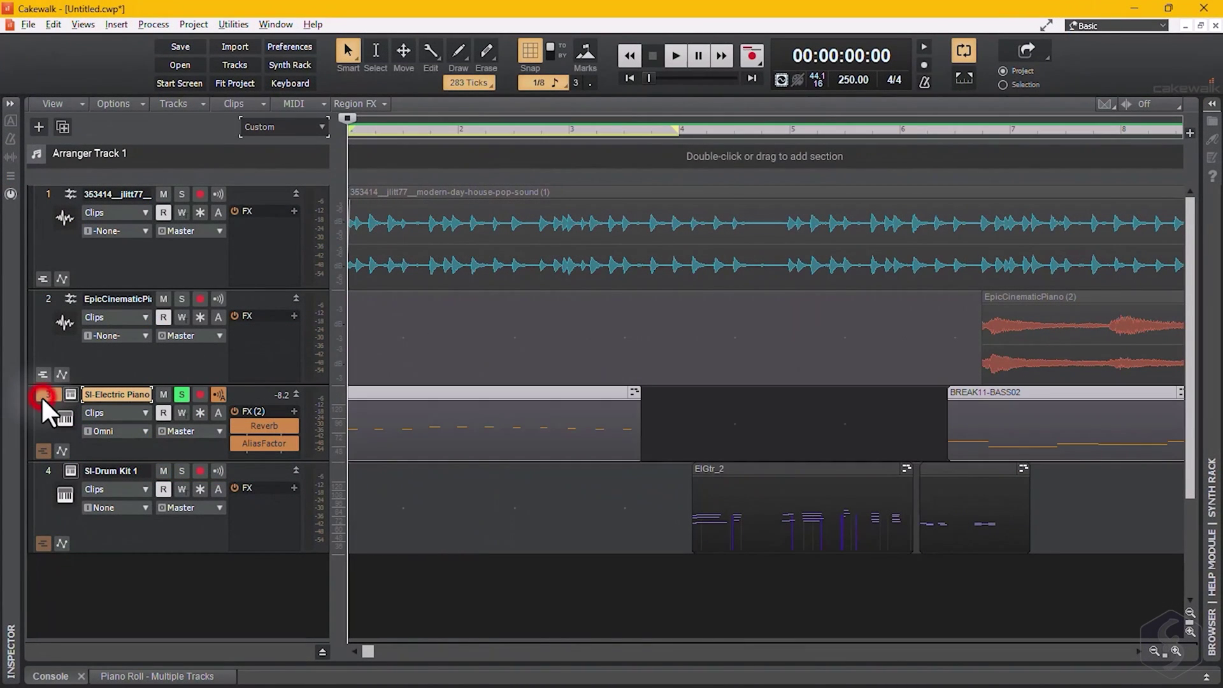
click(46, 304)
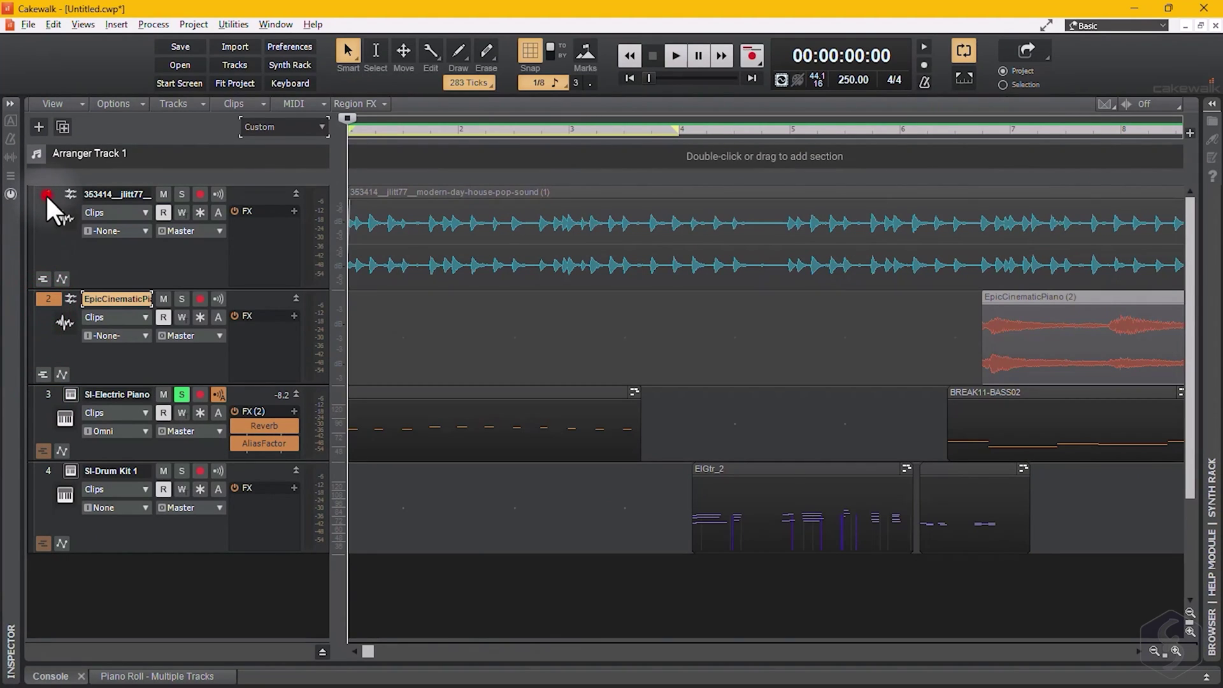
click(47, 196)
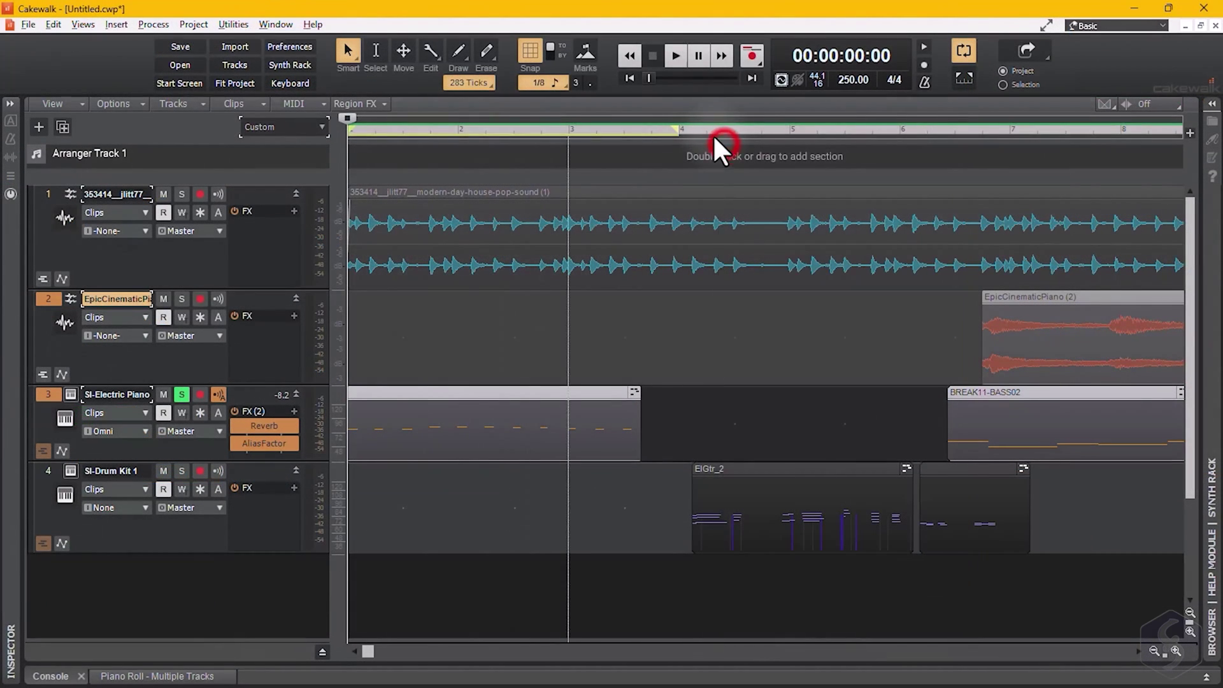
Drag a time selection around measures 3–5, then set the export Range to Entire Project.
click(708, 128)
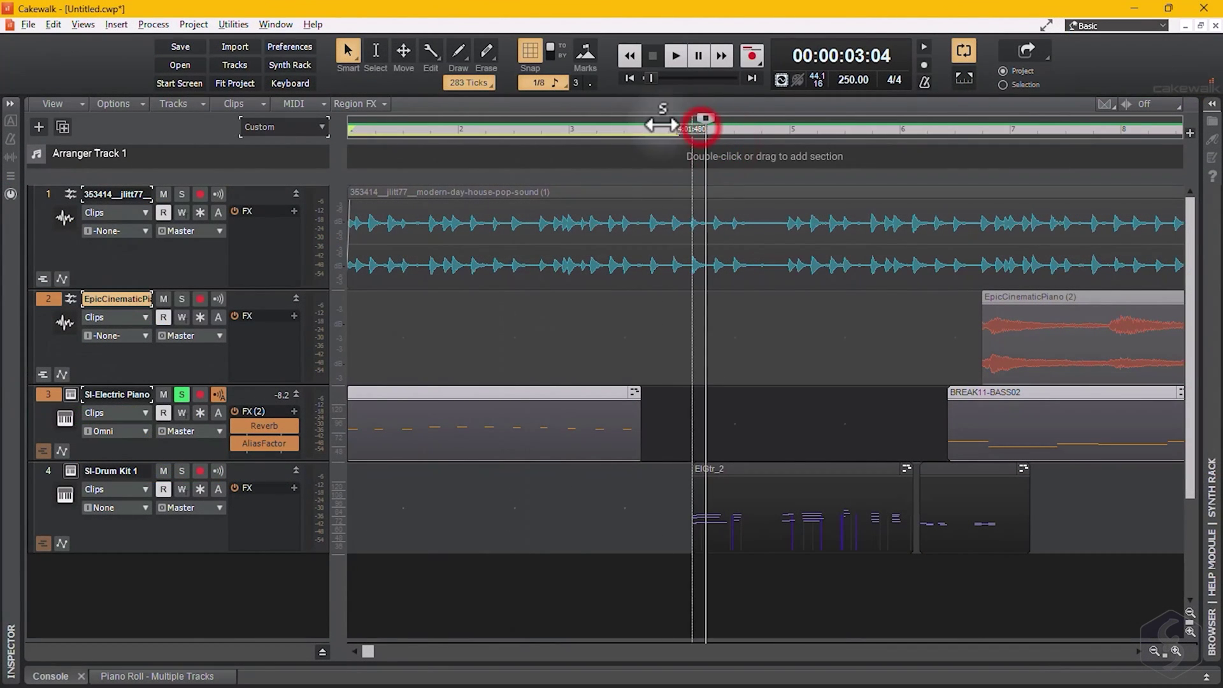
drag(536, 128, 611, 144)
drag(777, 138, 789, 123)
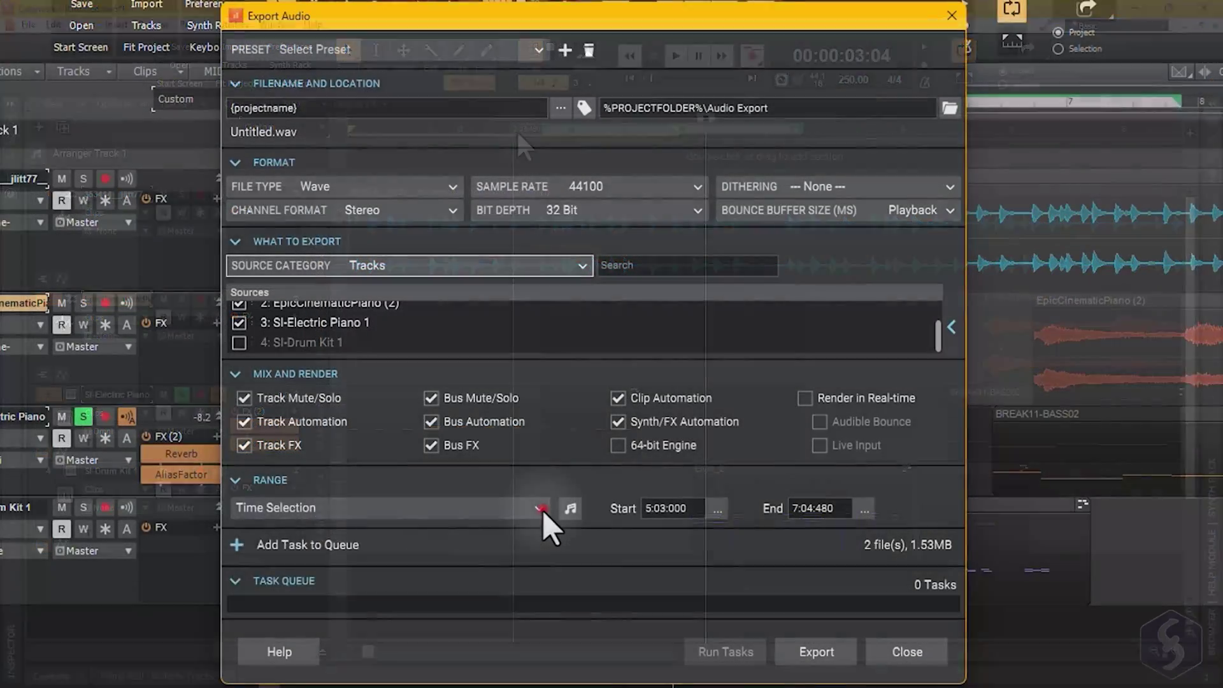
click(543, 510)
click(477, 531)
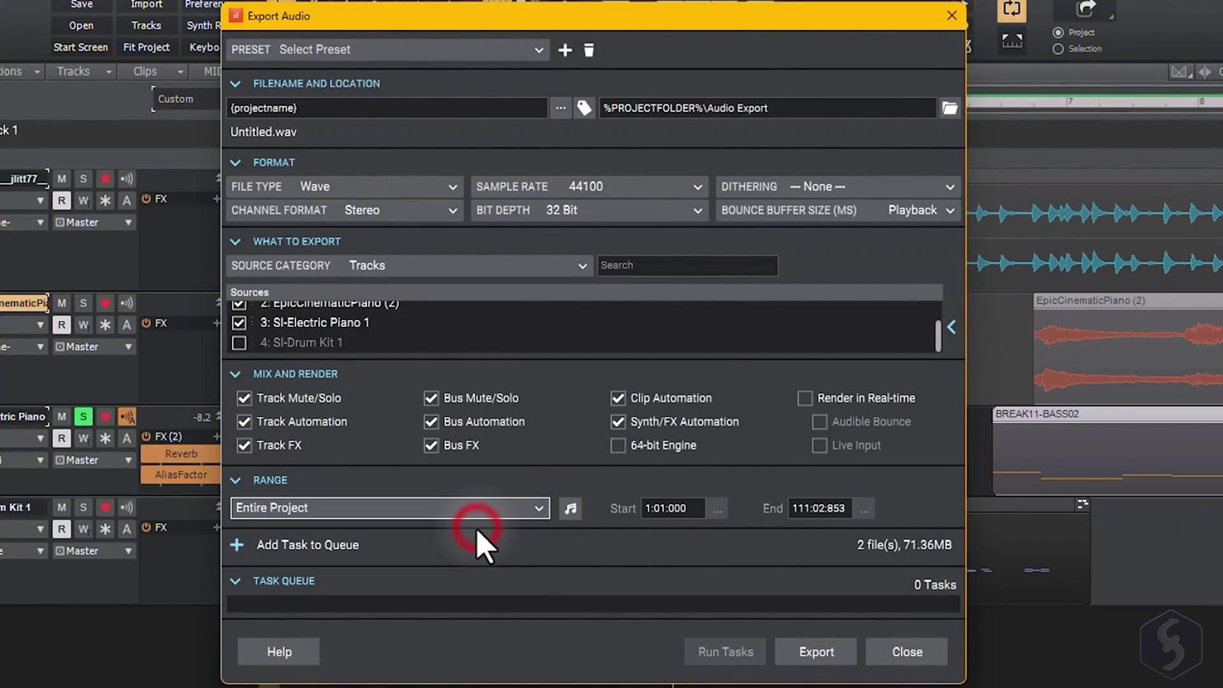